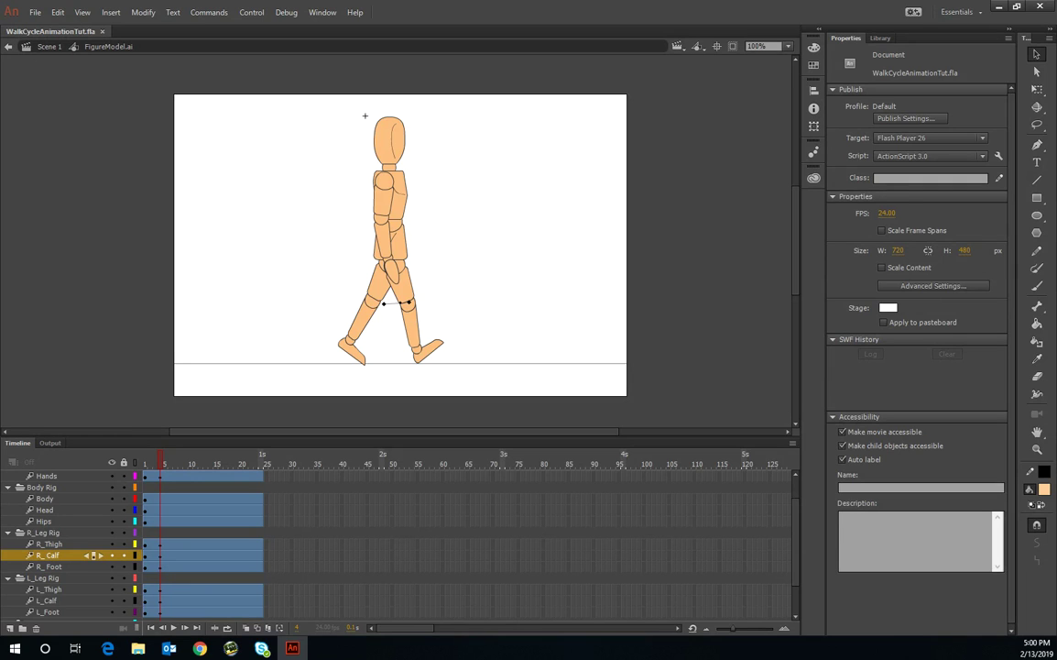
Step: Preview frames 1–5, then page TASK-TheWalkCycle.pdf down to the Set the Tempo timing charts
key(alt+Tab)
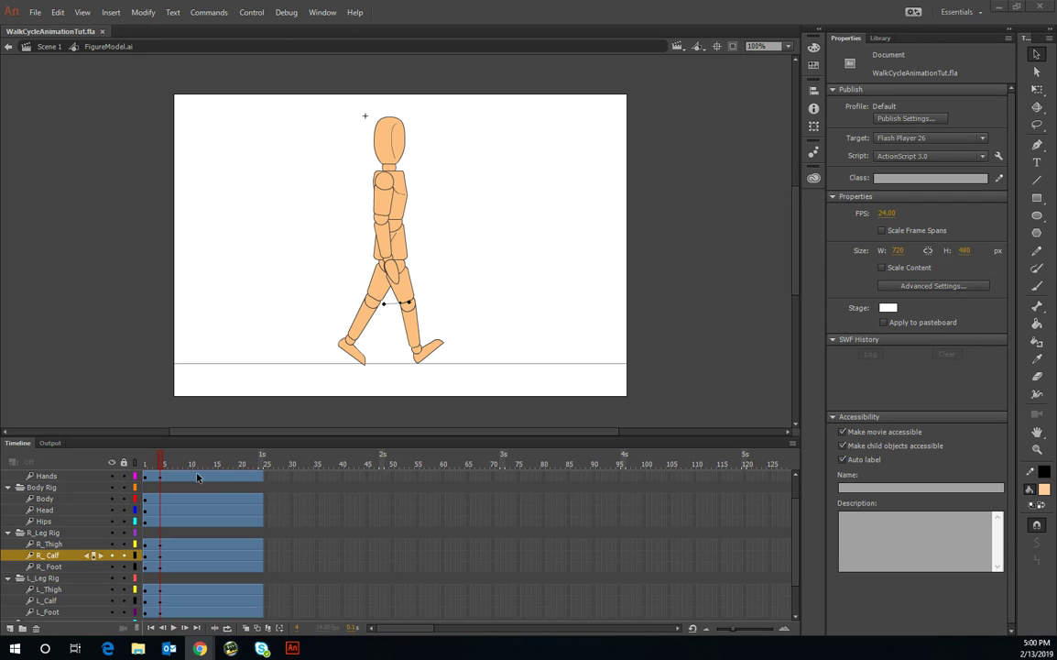
drag(160, 469, 142, 473)
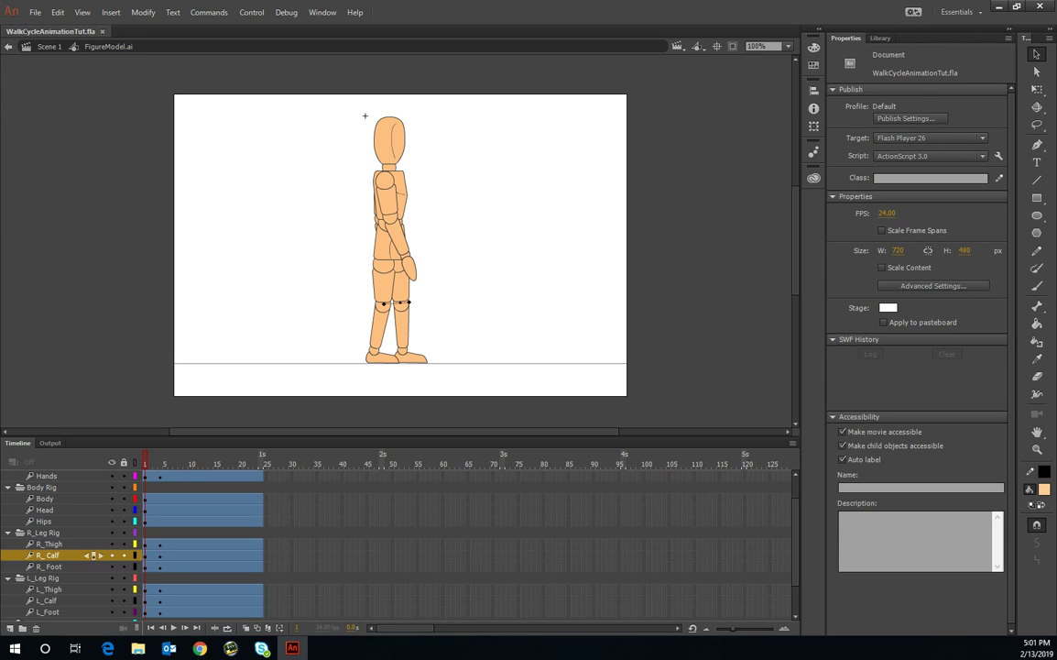
click(200, 648)
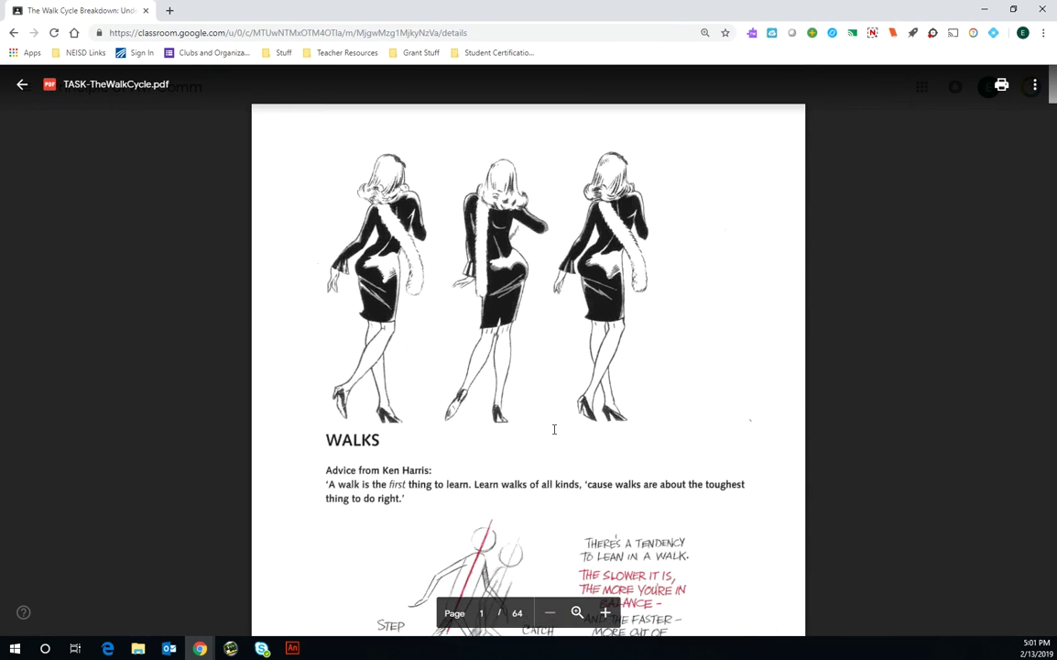
scroll(553, 429, down, 5)
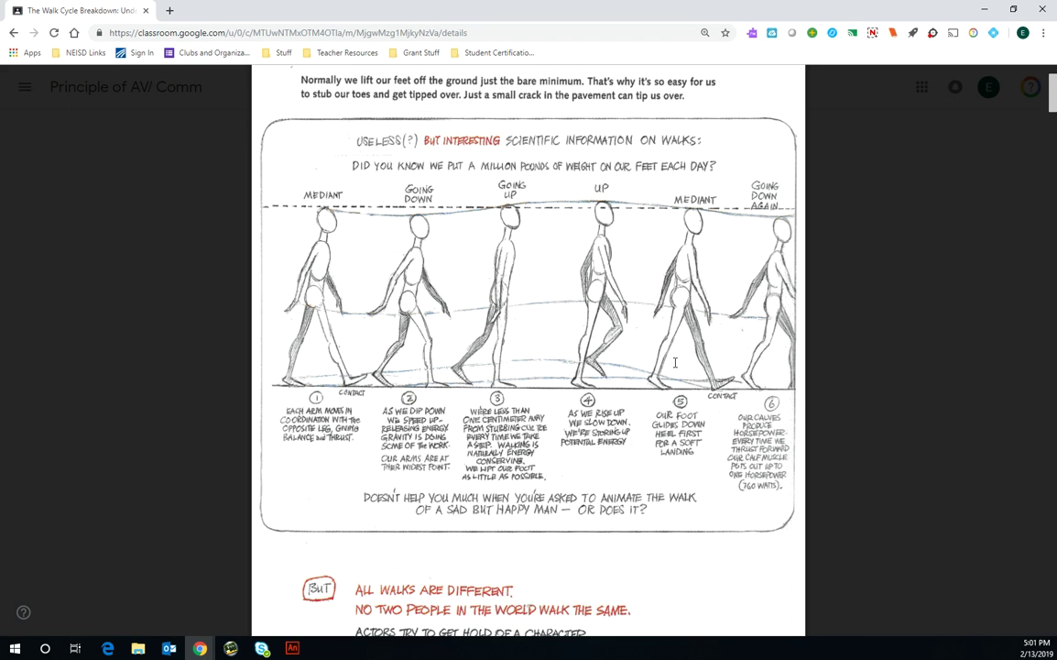
scroll(676, 363, down, 15)
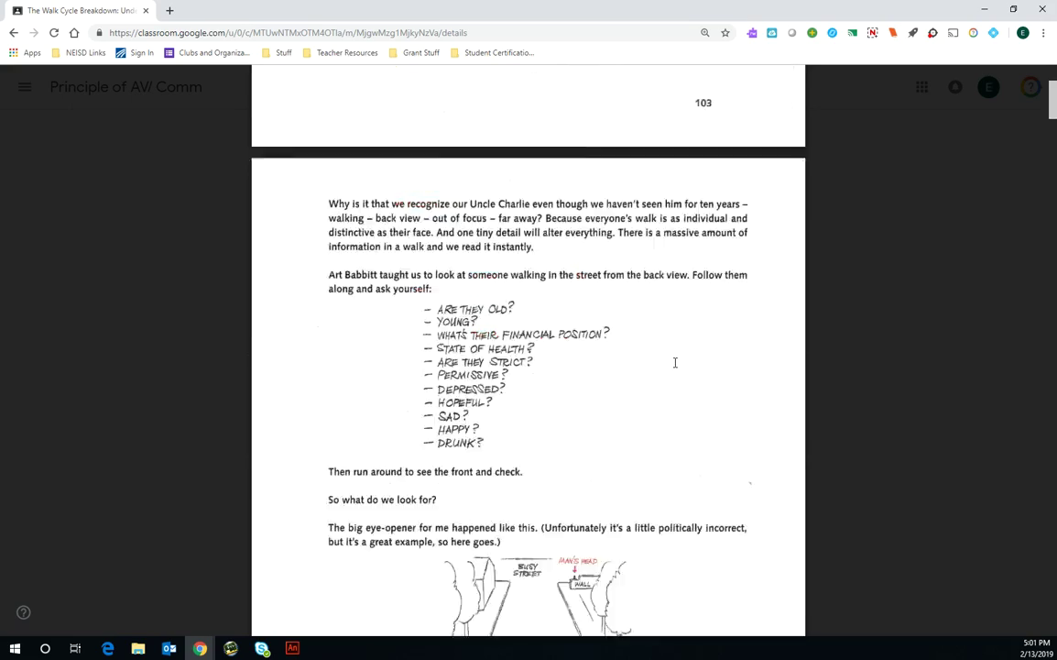
scroll(675, 363, down, 20)
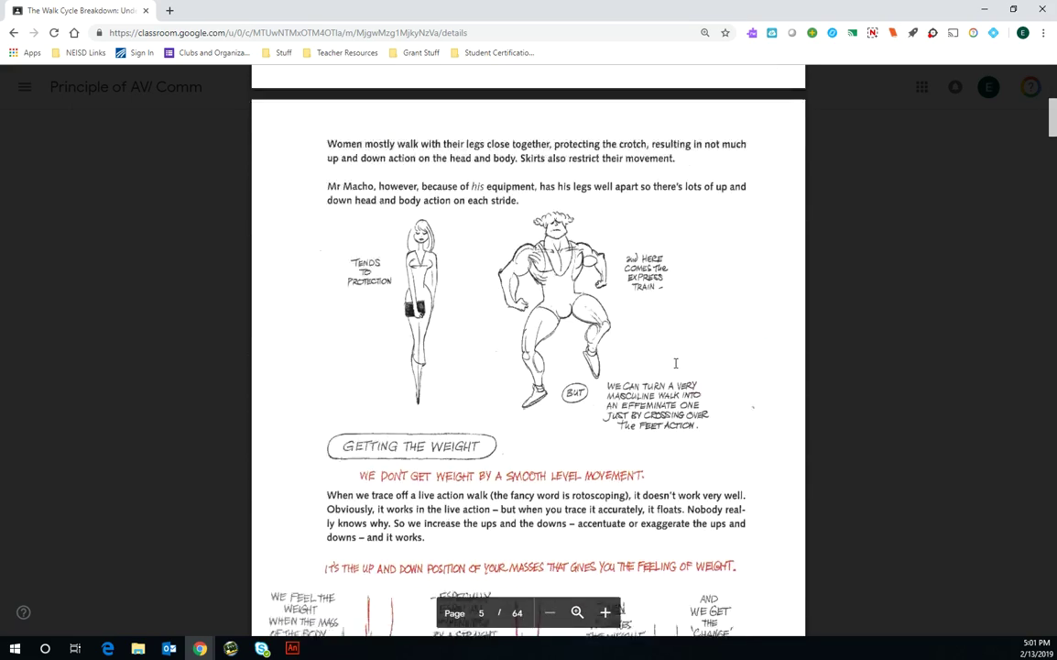
scroll(675, 363, down, 4)
scroll(676, 361, up, 4)
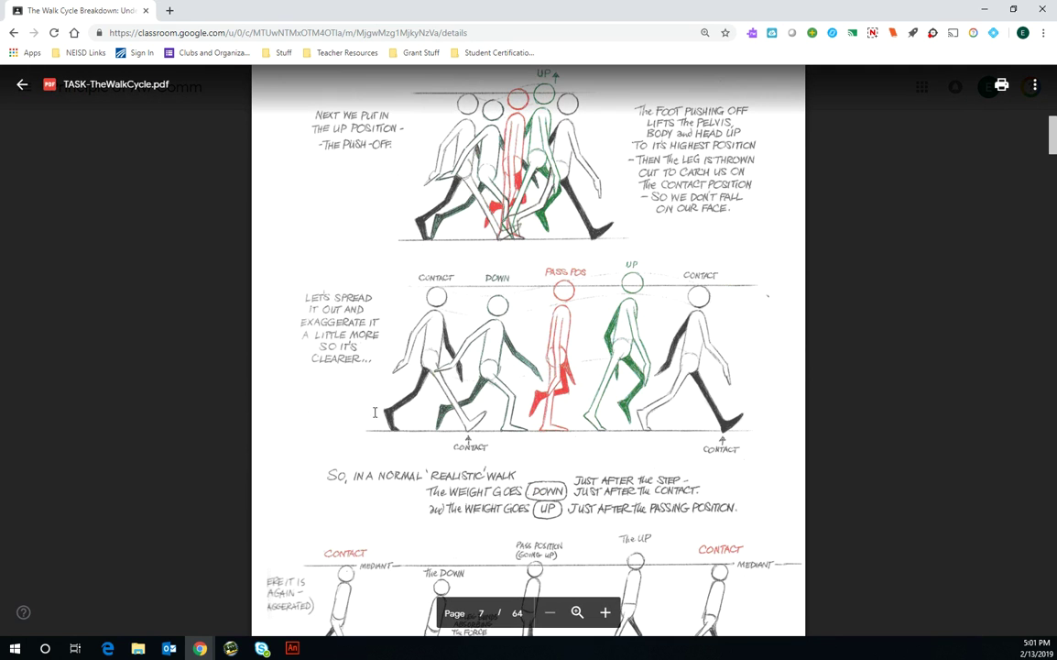
scroll(459, 441, down, 4)
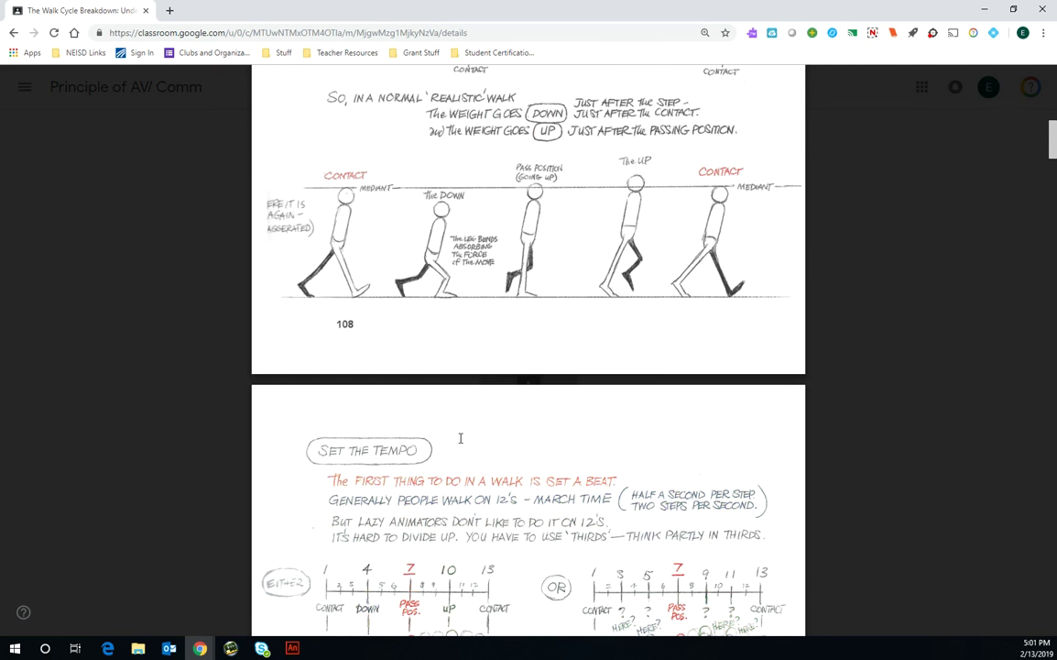
scroll(635, 289, down, 7)
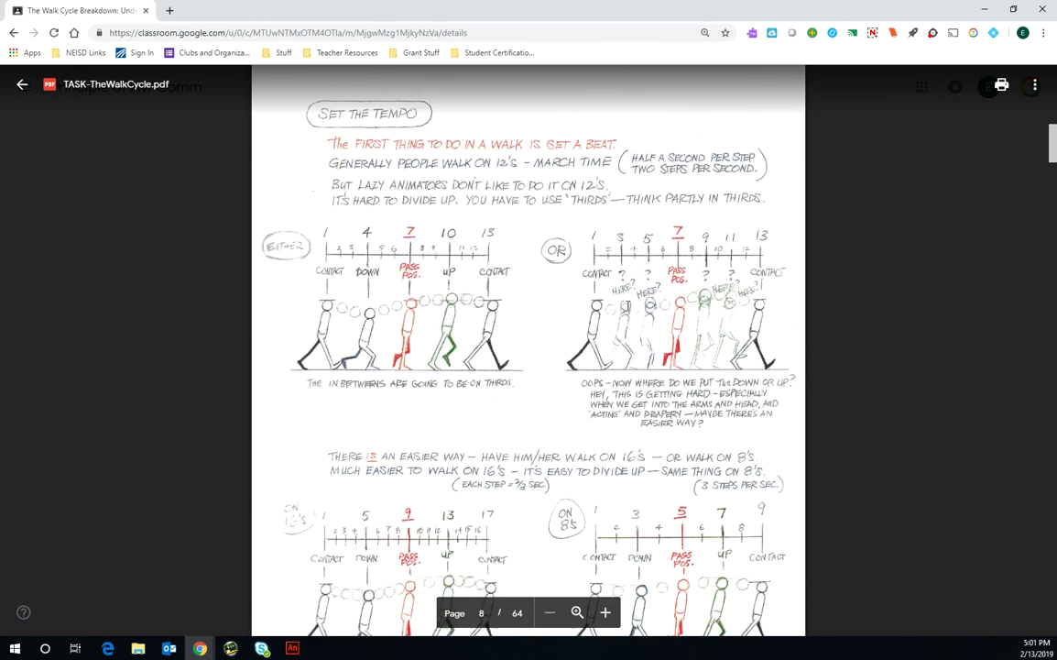
Step: At frame 5, insert keyframes for all properties on the Body, Head and Hips layers
click(988, 9)
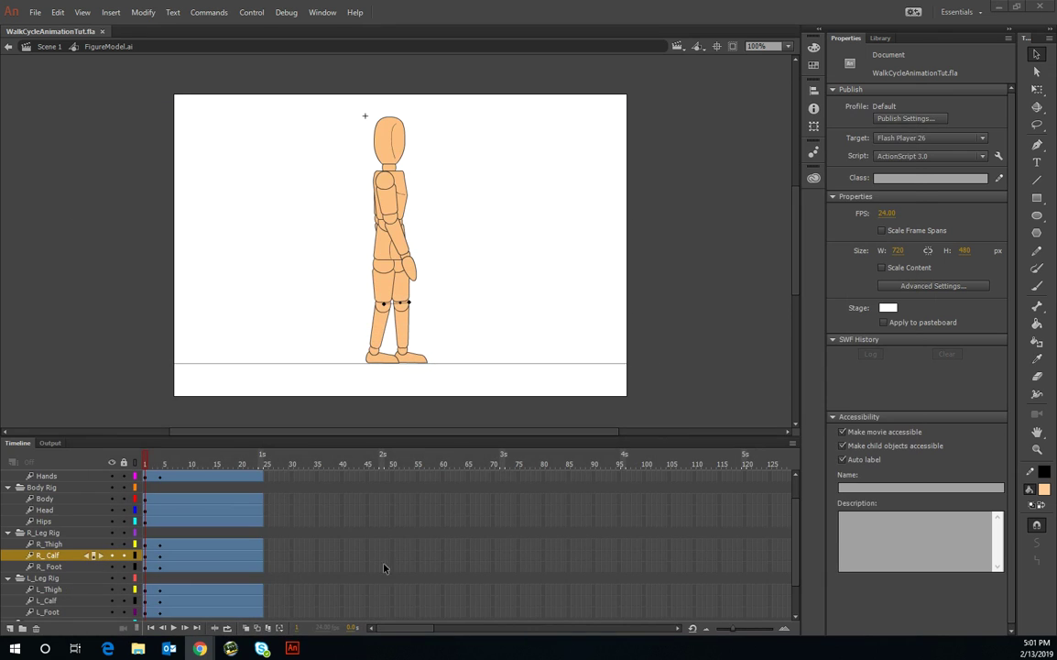
drag(150, 465, 161, 465)
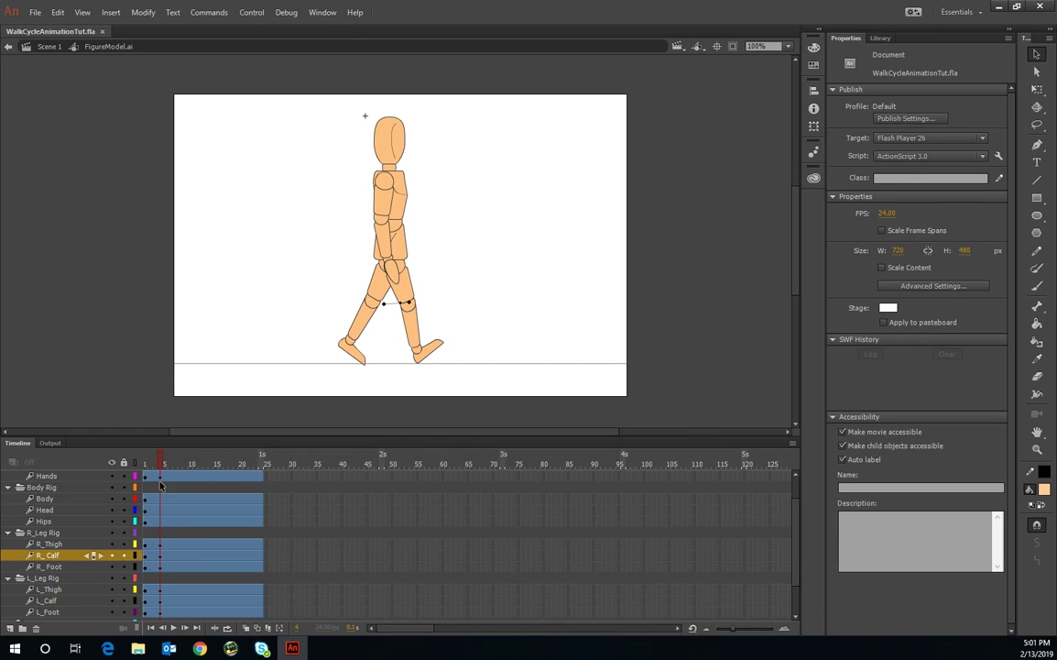
click(161, 502)
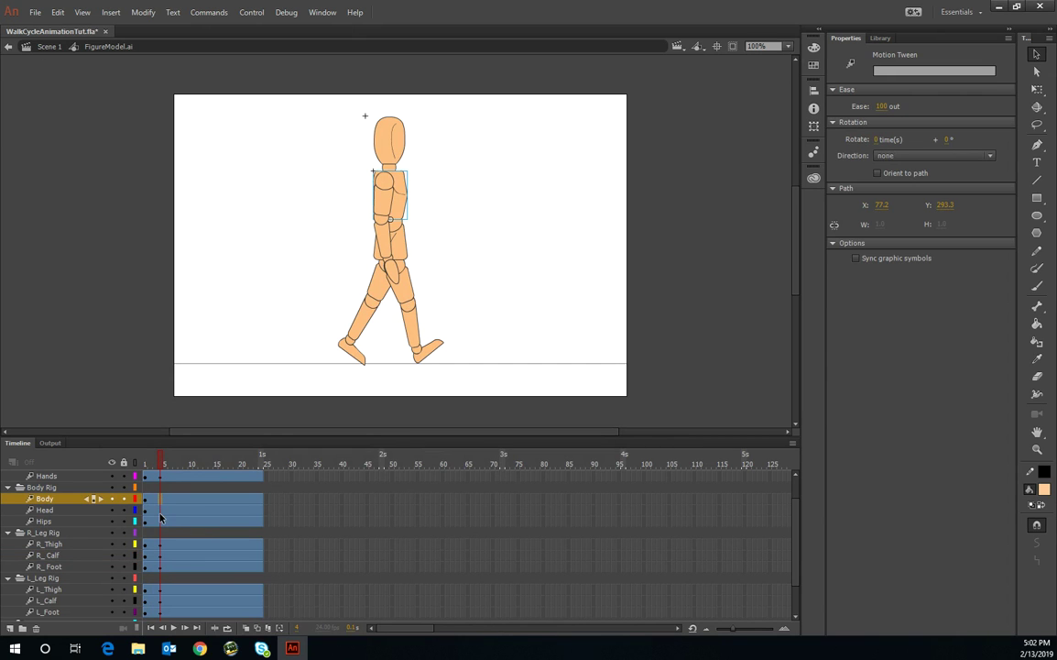
click(162, 511)
click(145, 520)
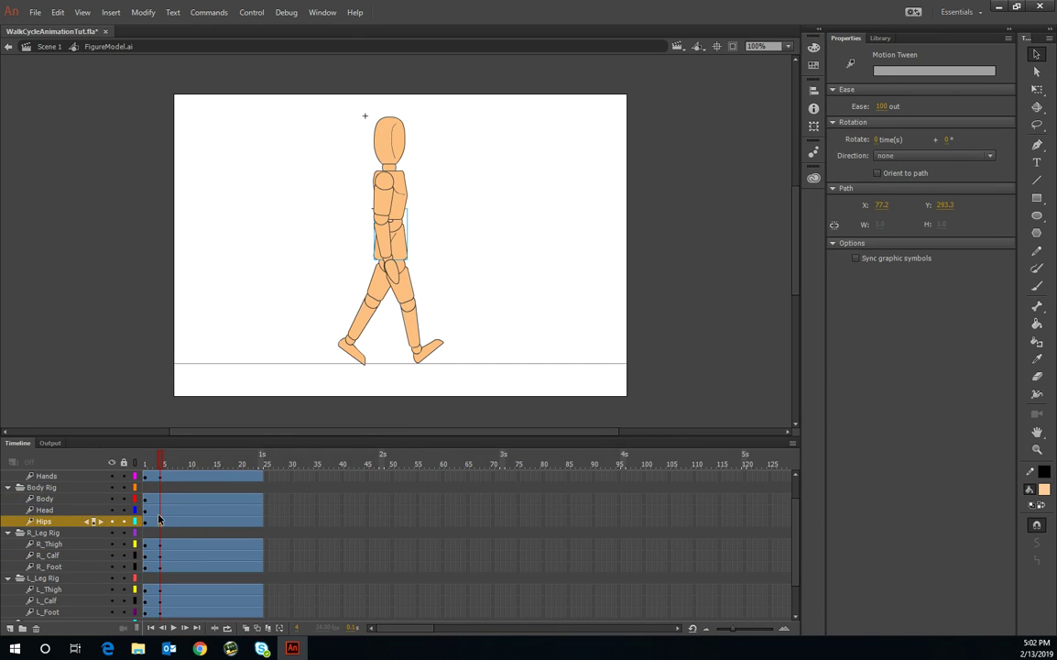
click(64, 497)
shift+click(64, 509)
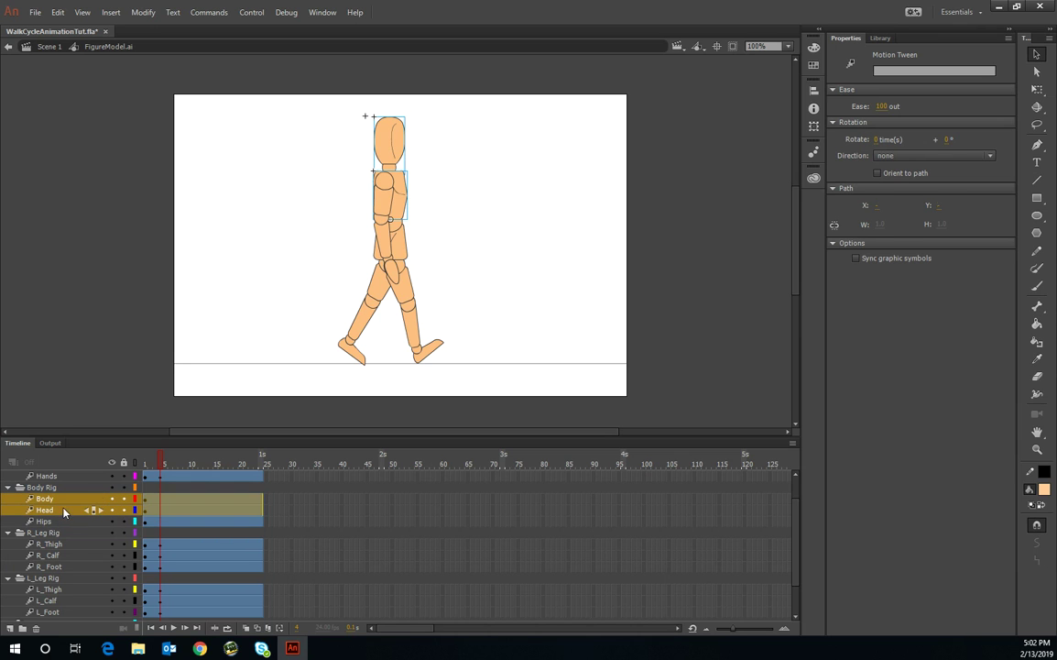
shift+click(69, 520)
right_click(162, 503)
mouse_move(290, 227)
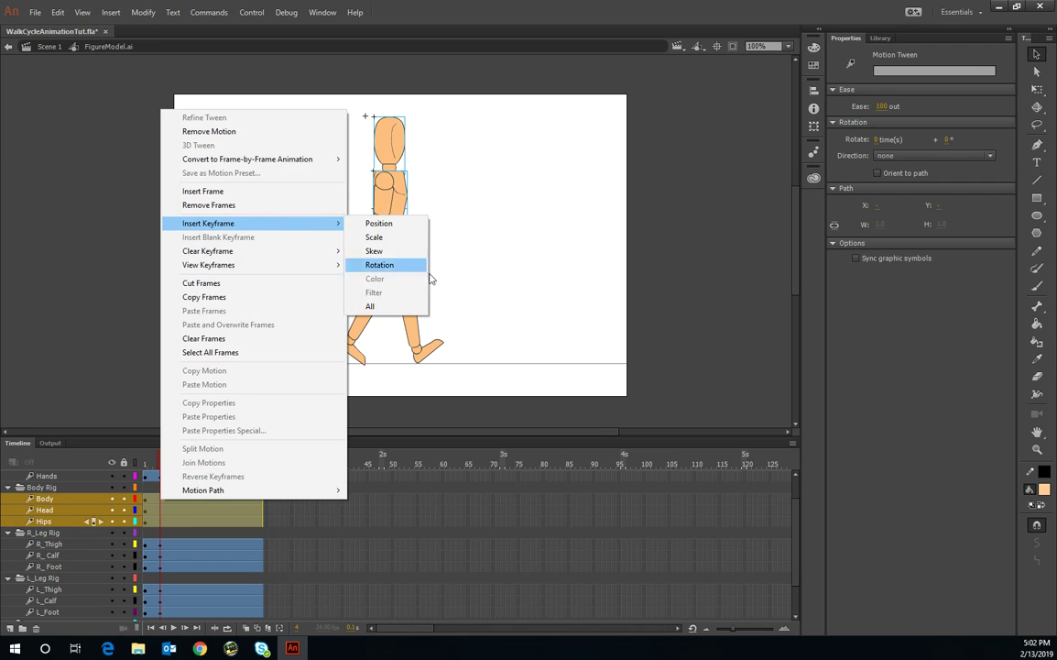
click(418, 308)
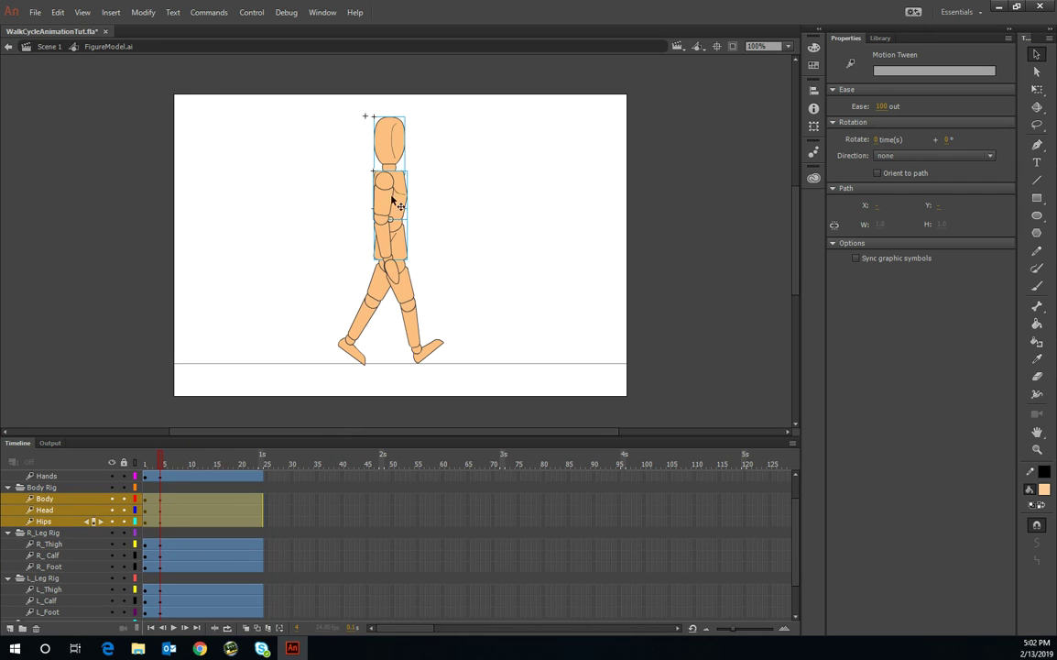
Step: Nudge the torso, head and hips down slightly using the Free Transform tool
click(1037, 89)
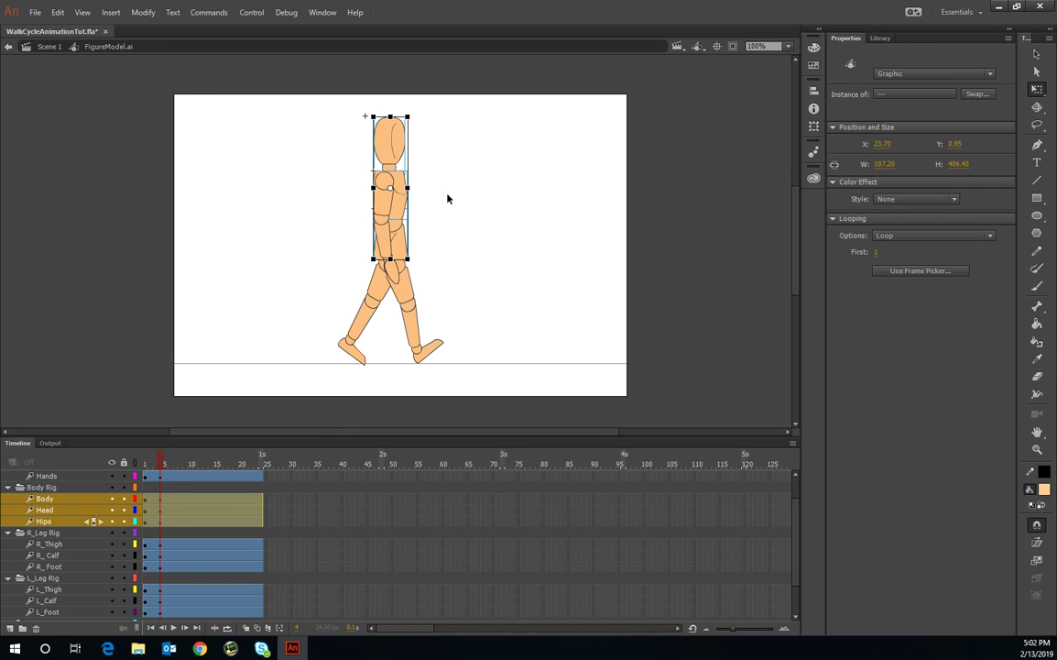
click(392, 264)
drag(144, 464, 161, 465)
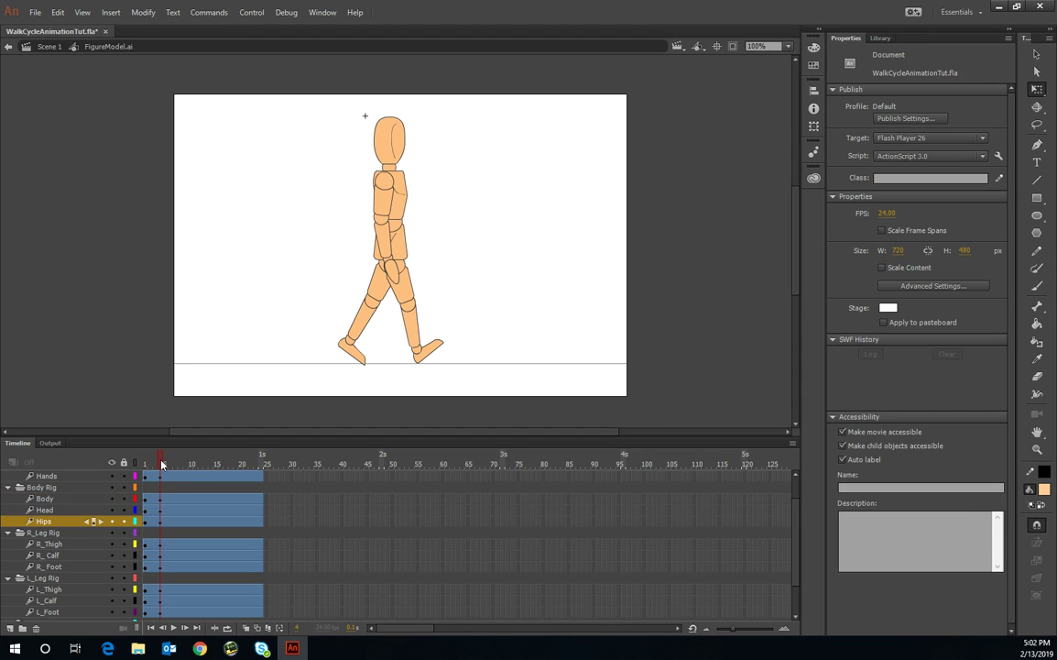
click(64, 499)
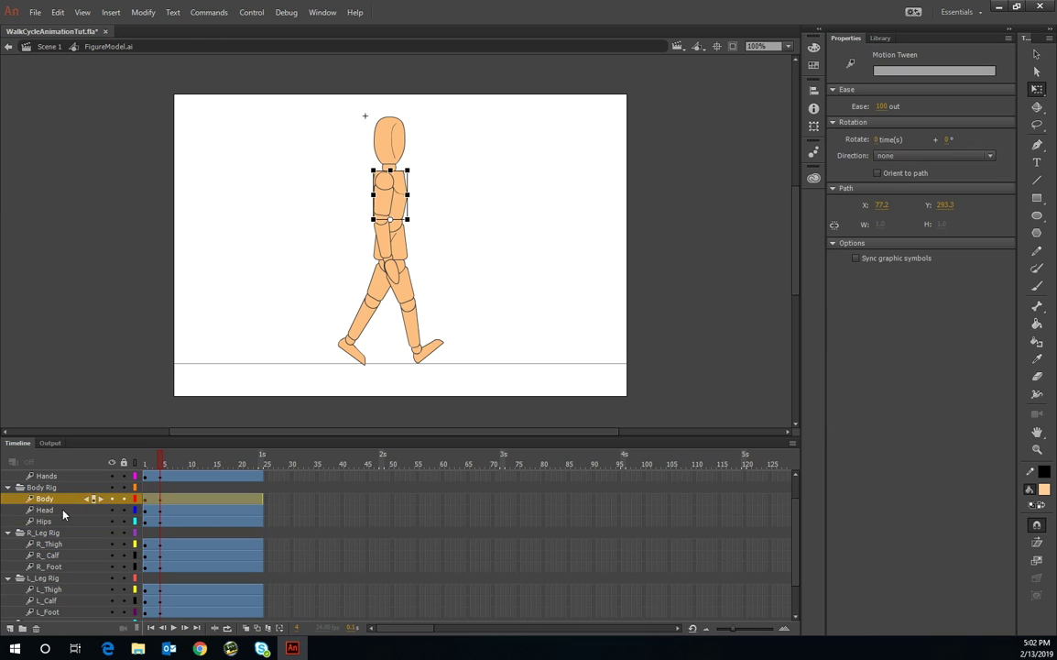
shift+click(62, 510)
shift+click(62, 520)
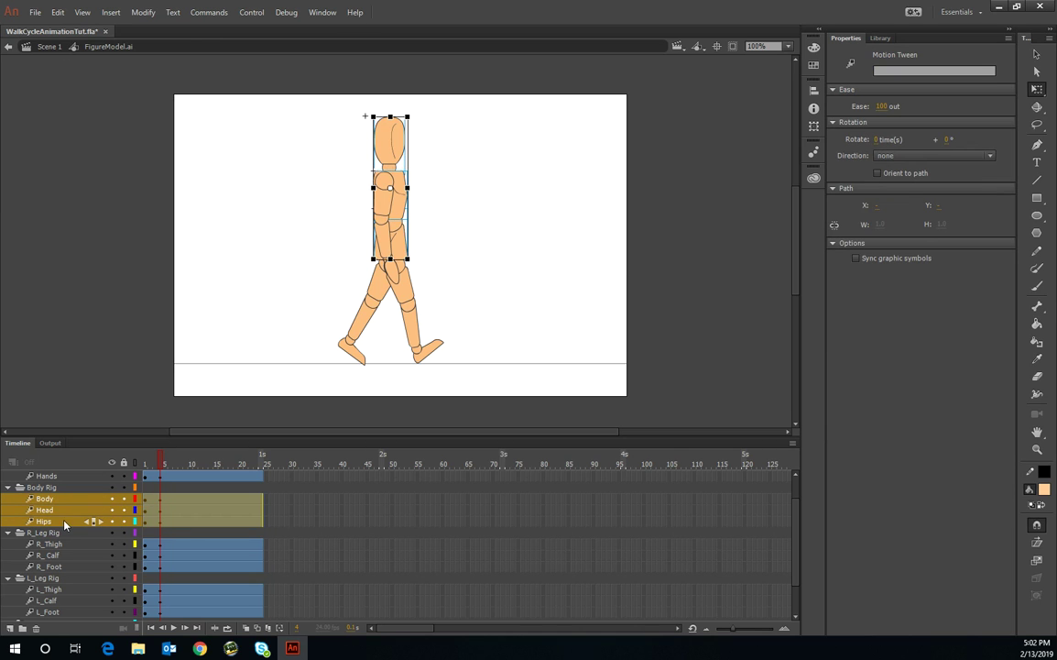
click(389, 197)
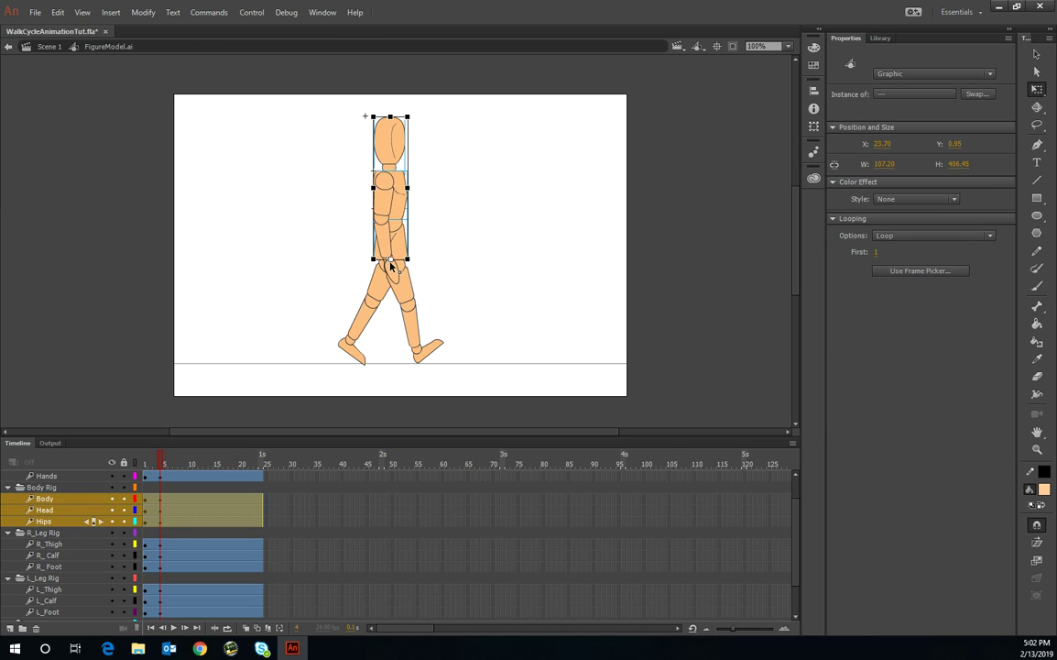
key(Down)
key(Down)
key(Down)
key(Down)
key(Down)
key(Down)
key(Down)
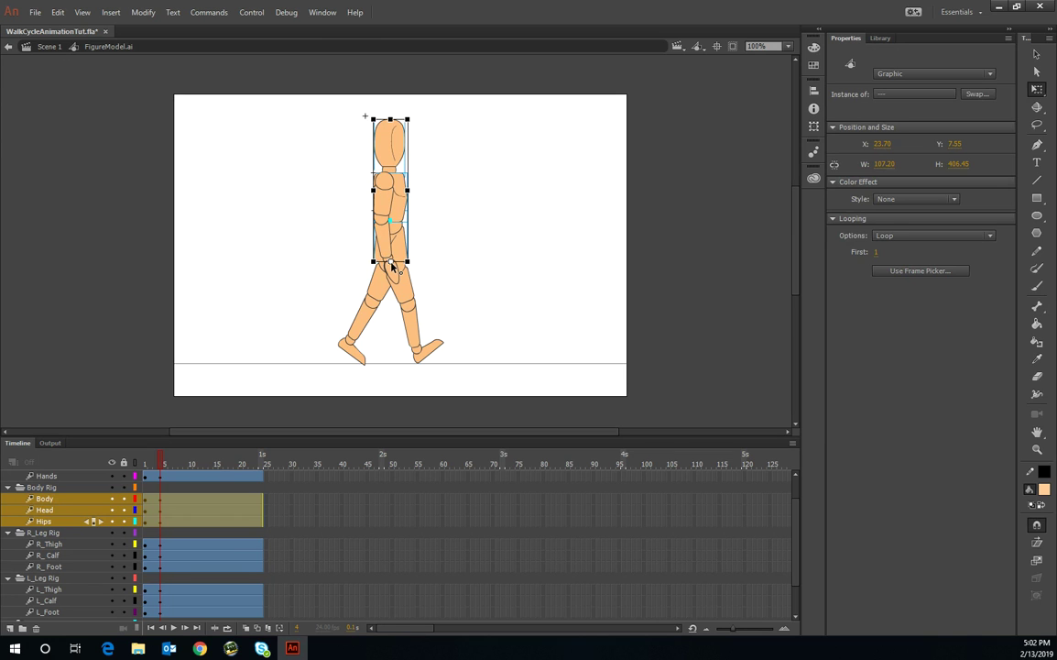
Step: Lower the right arm (Arm, Forearm, Hands) about 10 pixels and compare against frame 1
scroll(95, 516, up, 2)
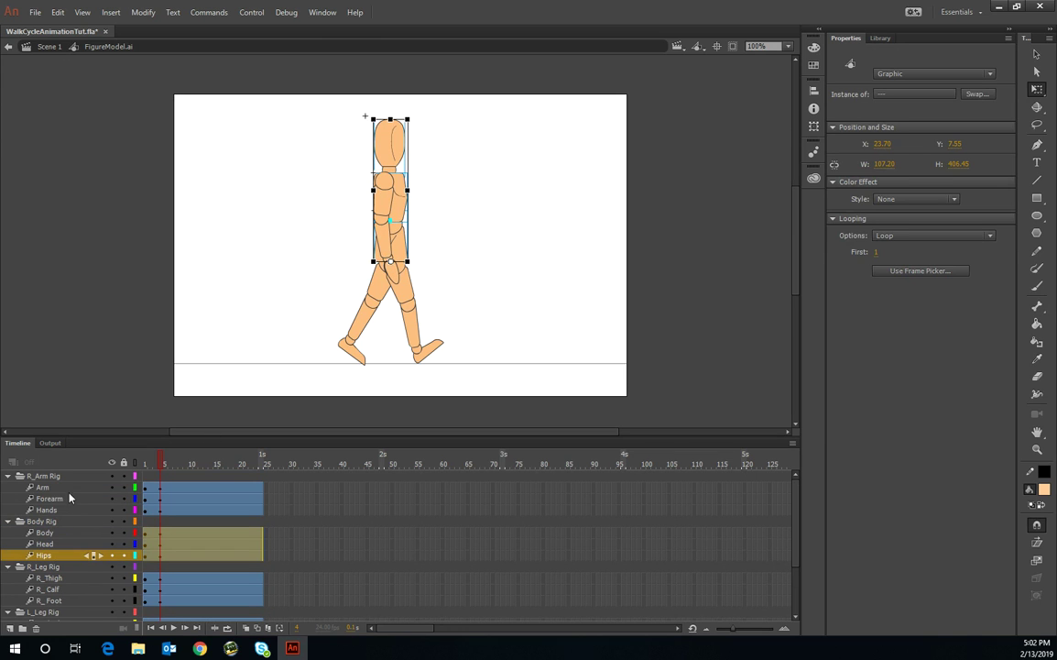
click(69, 486)
shift+click(69, 499)
shift+click(69, 509)
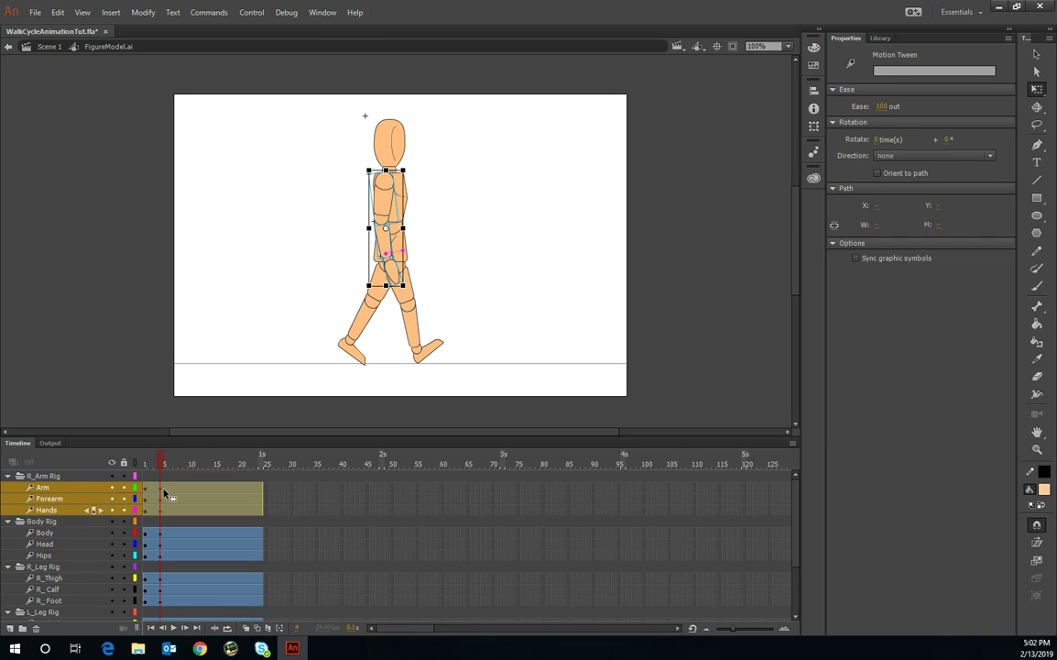
click(389, 181)
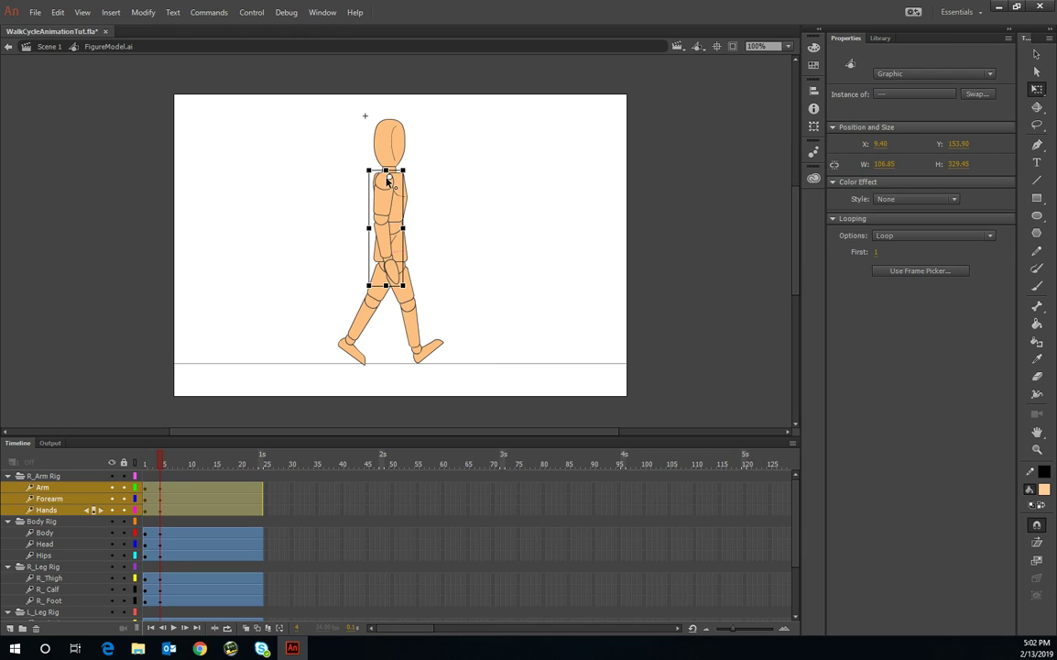
drag(389, 182, 400, 183)
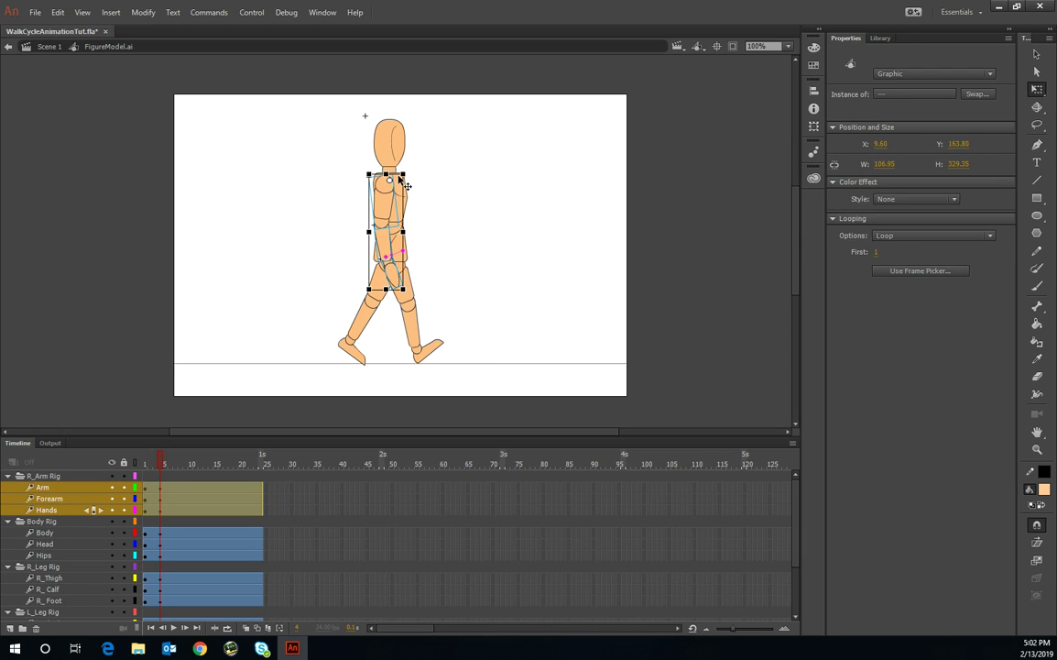
click(148, 464)
click(162, 467)
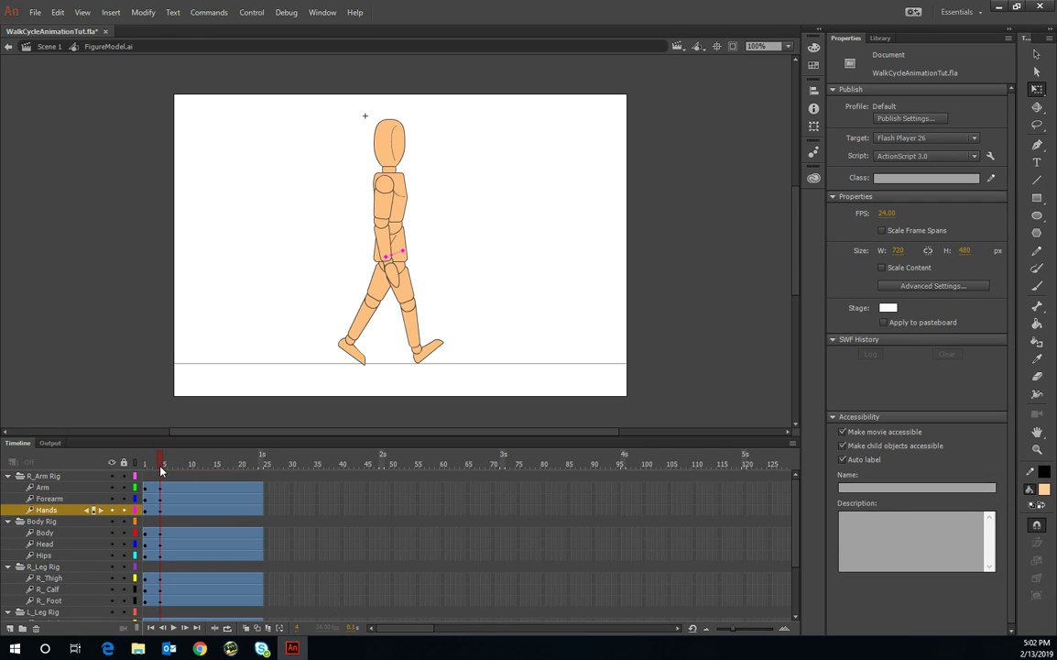
Step: Insert keyframes for all properties at frame 7 on the Arm, Forearm and Hands layers
mouse_move(162, 470)
mouse_down()
mouse_move(144, 469)
mouse_move(162, 474)
mouse_up()
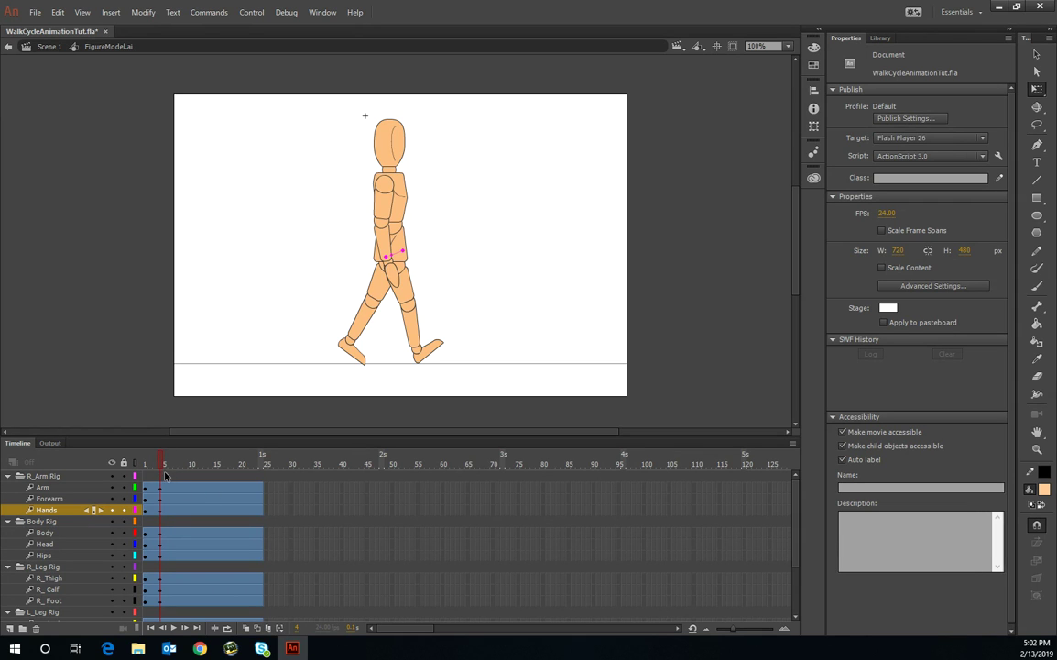
click(166, 474)
click(171, 471)
click(177, 473)
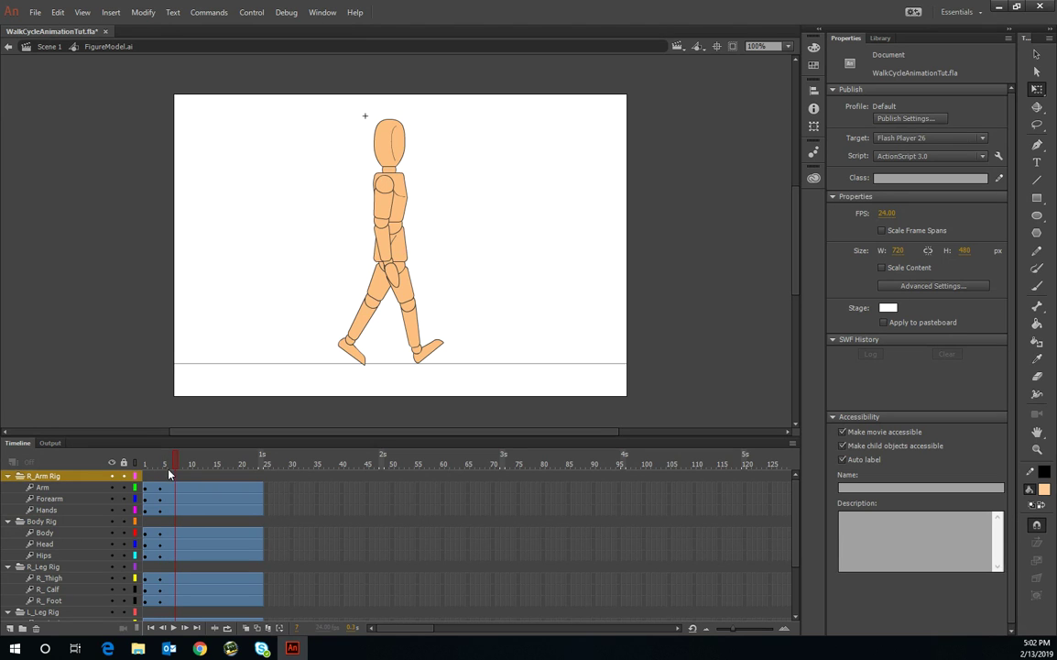
click(55, 488)
shift+click(56, 498)
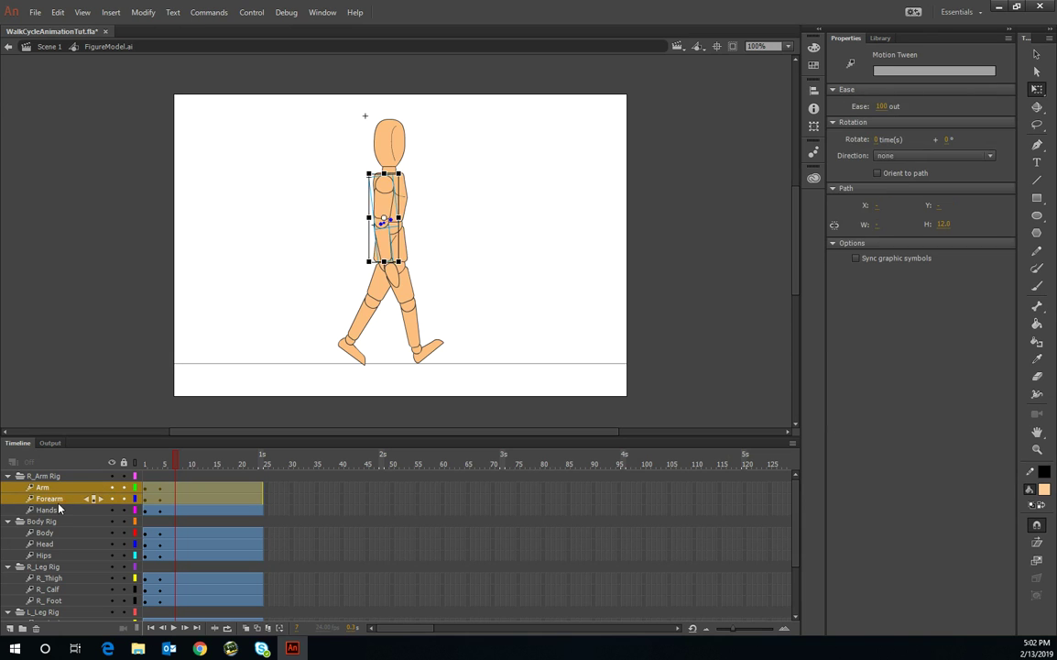
shift+click(59, 509)
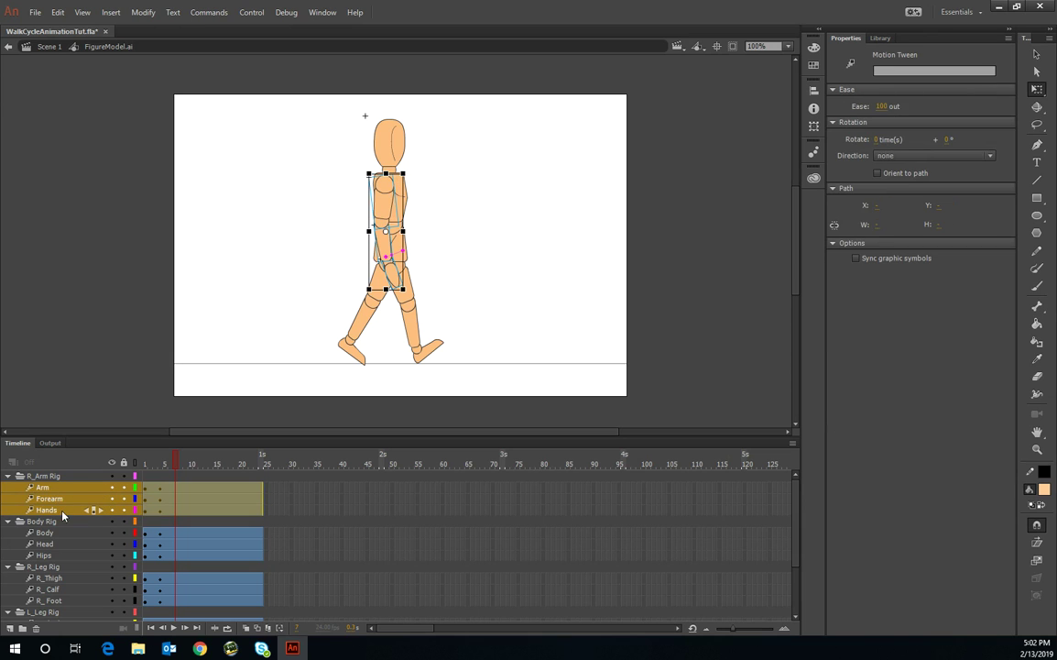
right_click(176, 491)
mouse_move(311, 221)
click(394, 295)
Step: Insert frame-7 keyframes on the Body, Head and Hips layers, then select frame 7 across all rows
drag(55, 533, 55, 555)
right_click(175, 533)
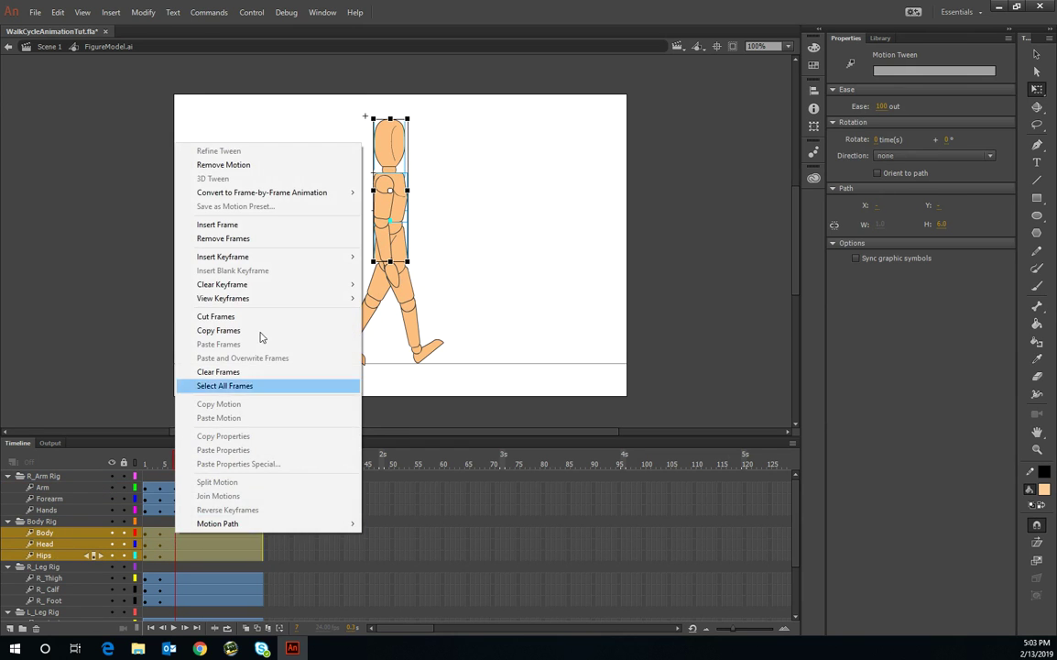
mouse_move(286, 257)
click(385, 339)
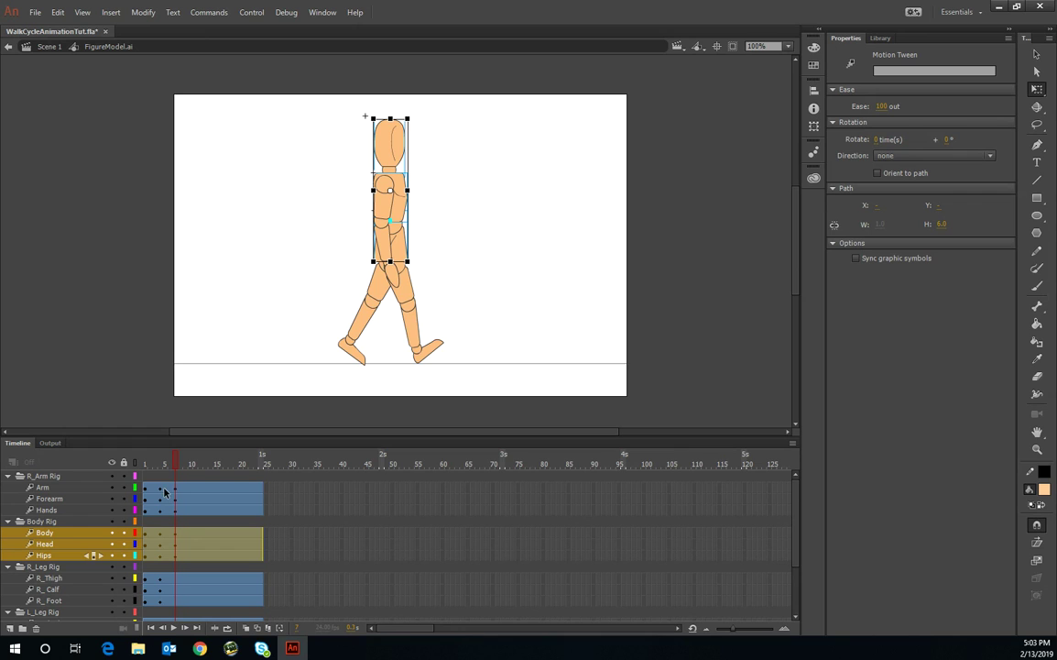
drag(178, 496, 175, 560)
Step: Insert keyframes for all properties at frame 7 on R_Thigh, R_Calf and R_Foot
click(54, 535)
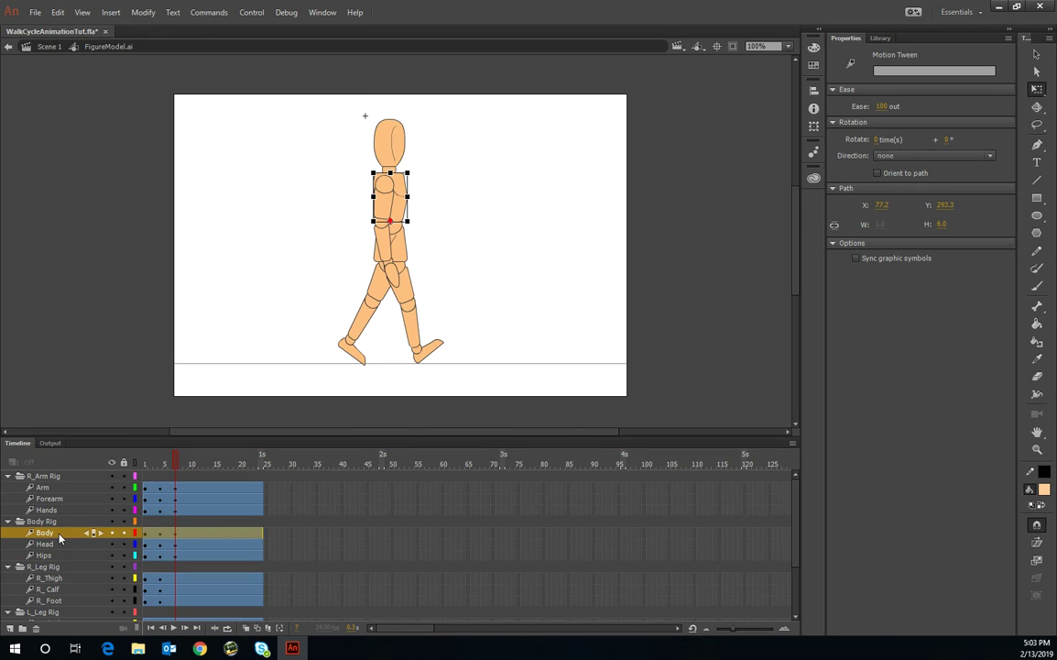
click(59, 546)
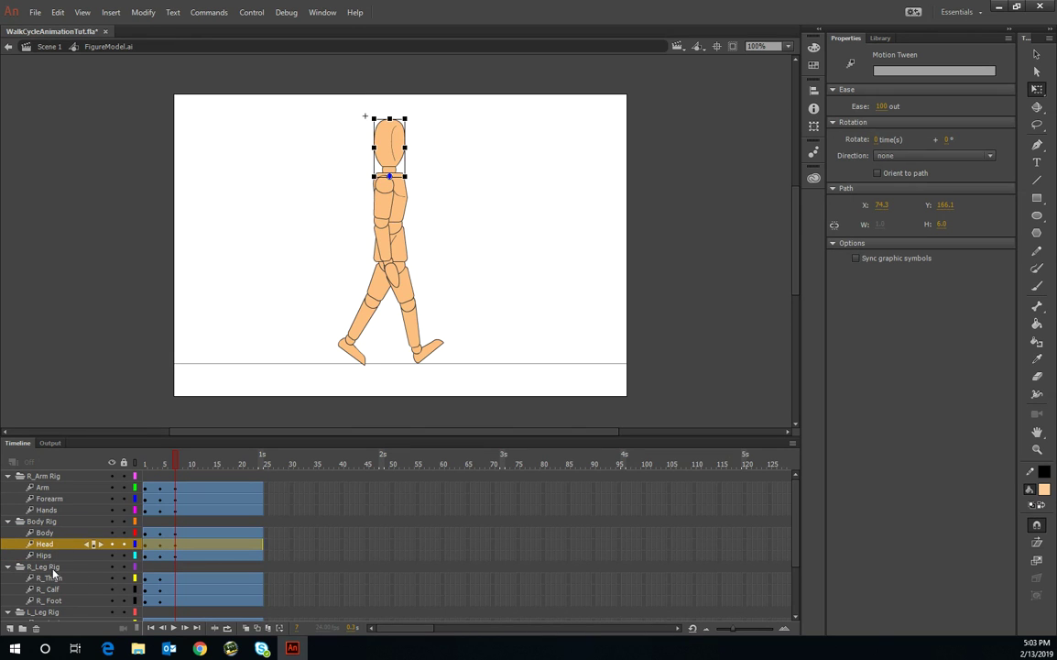
click(56, 580)
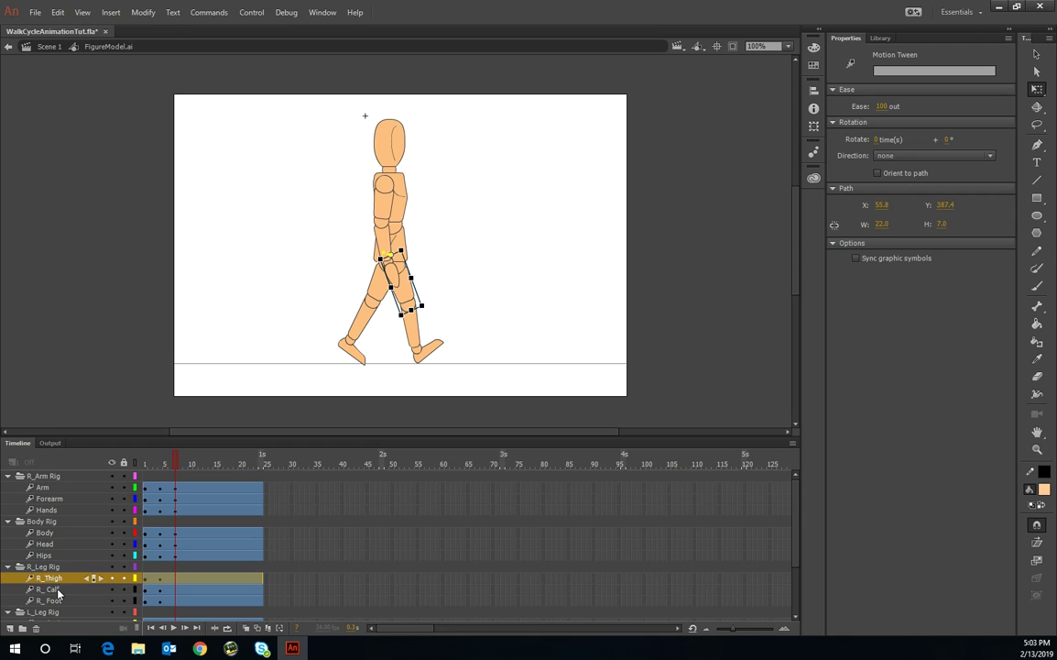
shift+click(59, 591)
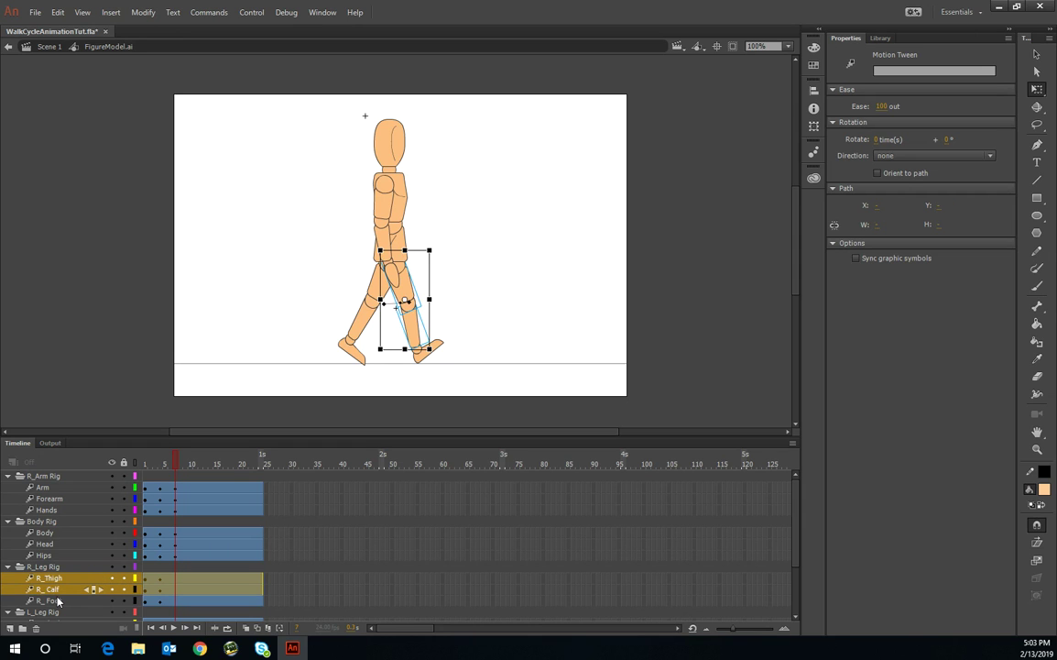
shift+click(58, 600)
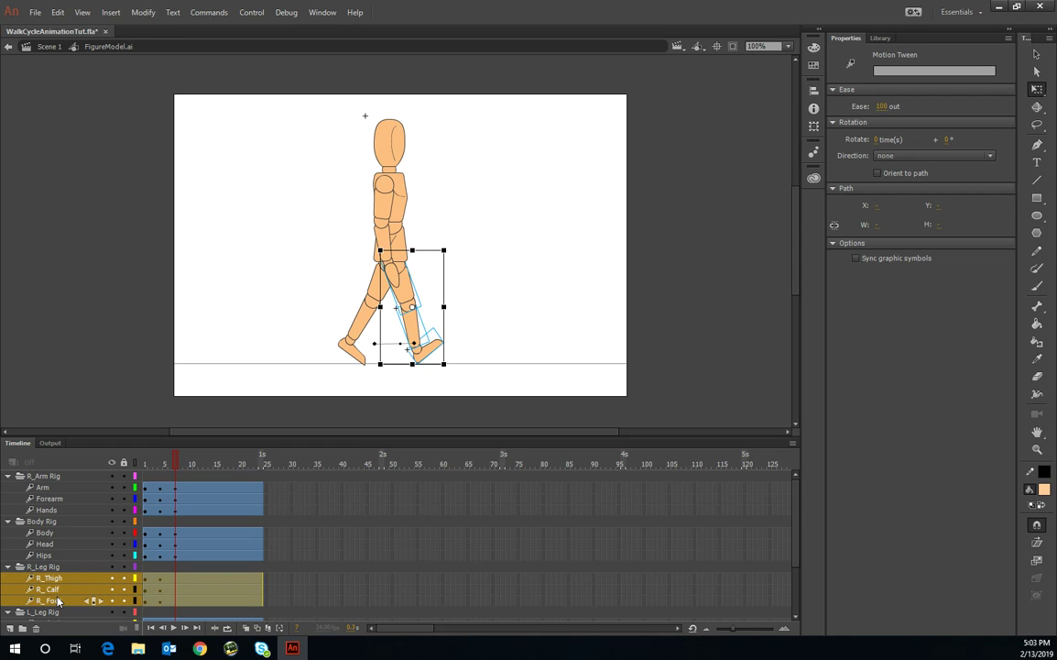
right_click(179, 582)
mouse_move(316, 310)
click(404, 384)
Step: Rotate the right leg more upright under the body and tilt the right foot slightly
click(396, 266)
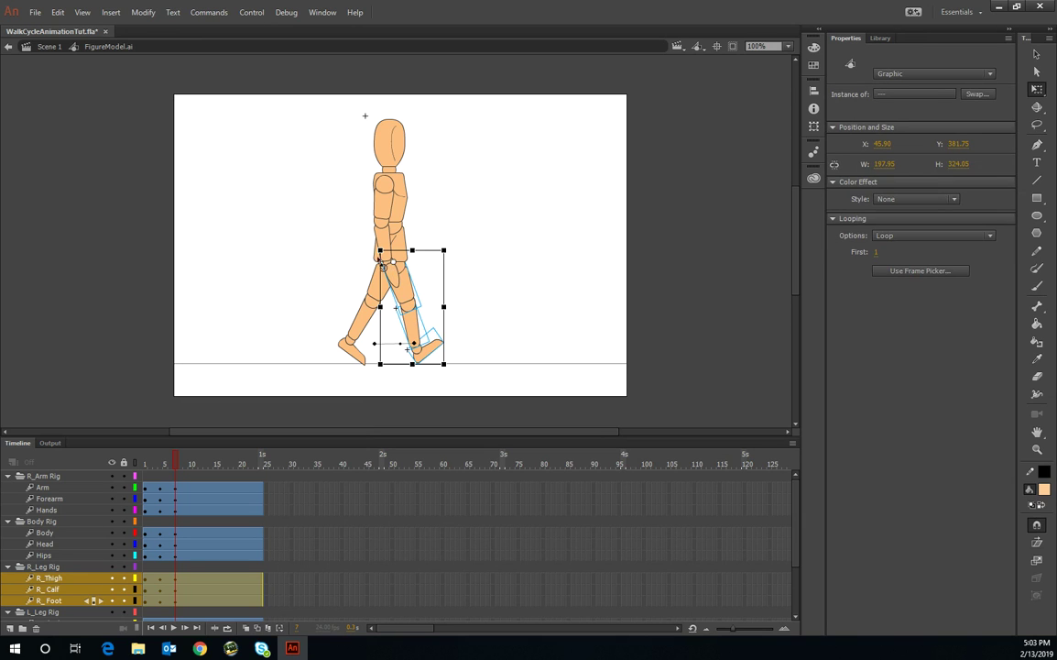
drag(456, 370, 419, 382)
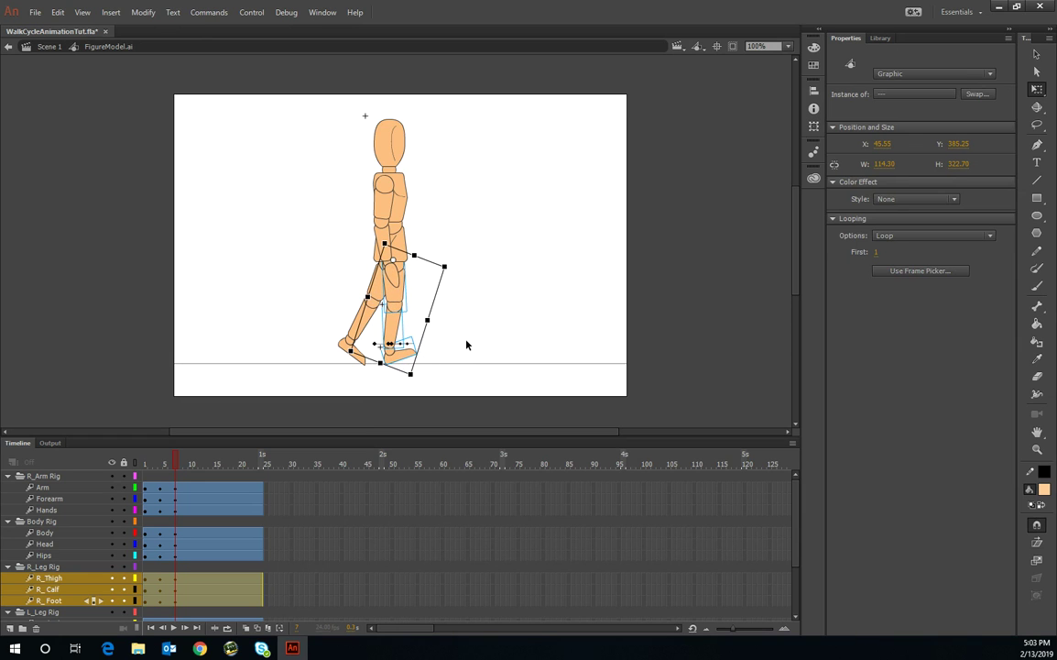
click(66, 604)
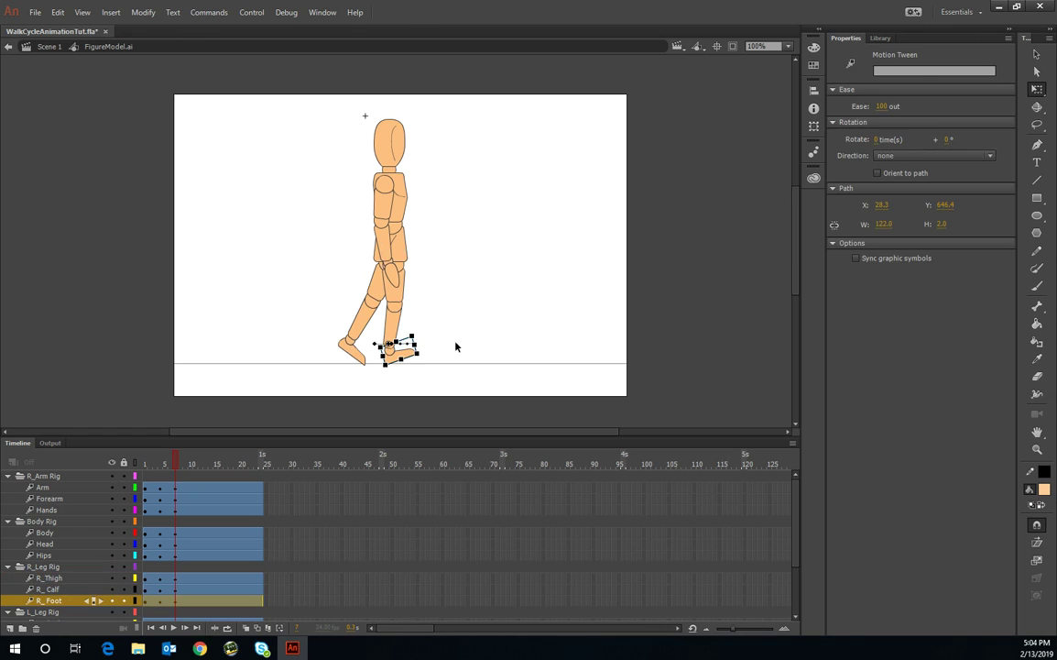
click(425, 363)
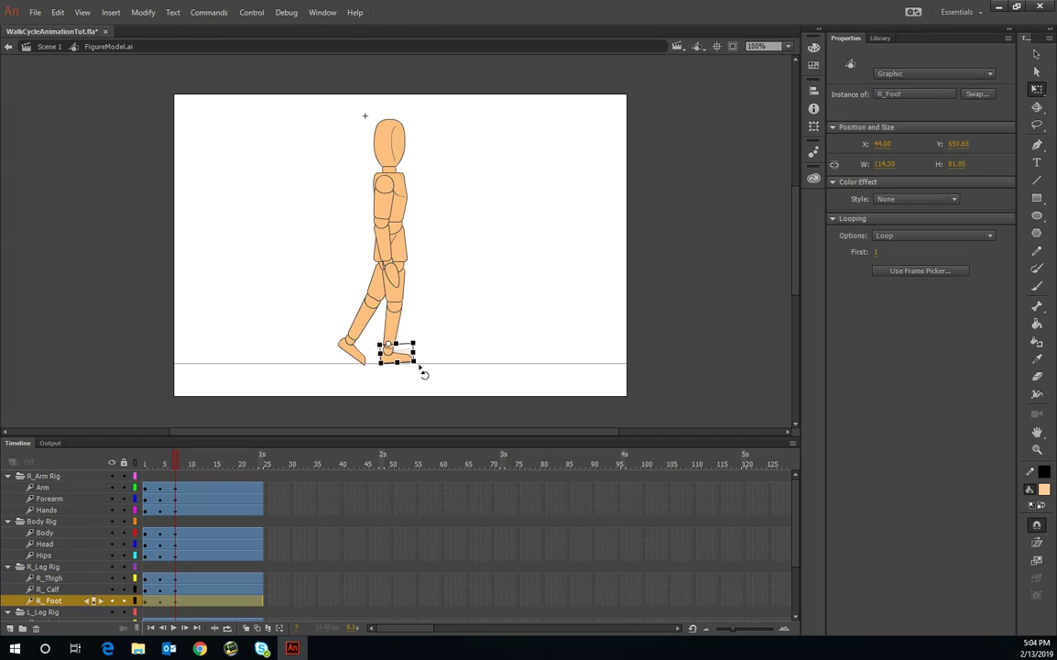
mouse_move(424, 374)
mouse_down()
mouse_move(415, 385)
mouse_move(425, 376)
mouse_up()
Step: Zoom to 200% and 400% to rotate the right foot flat on the ground, then fit the stage
click(788, 46)
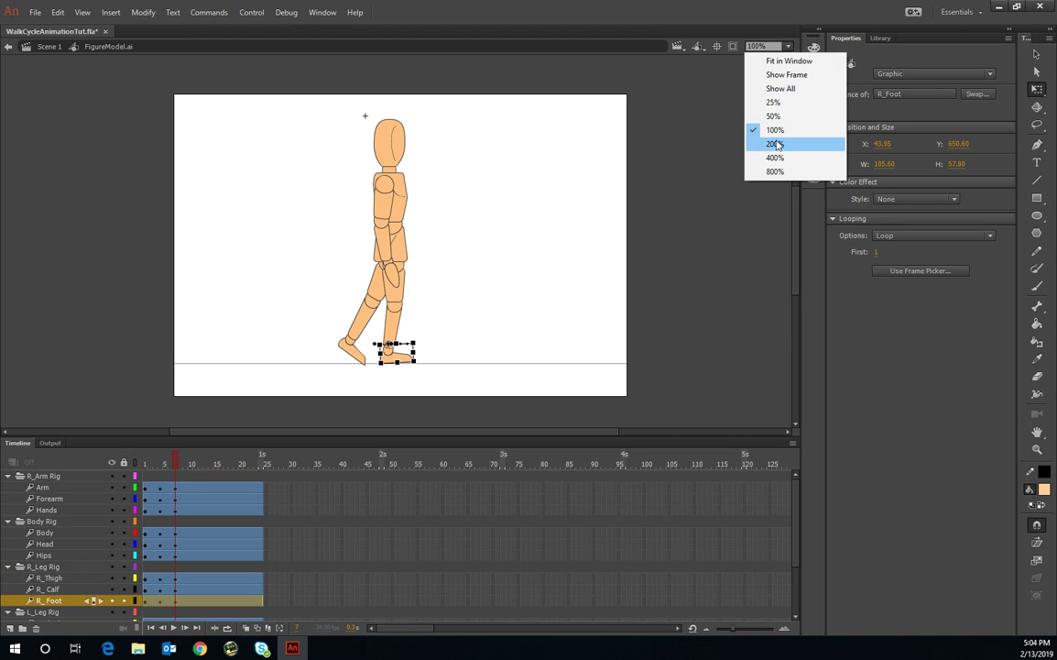
click(703, 134)
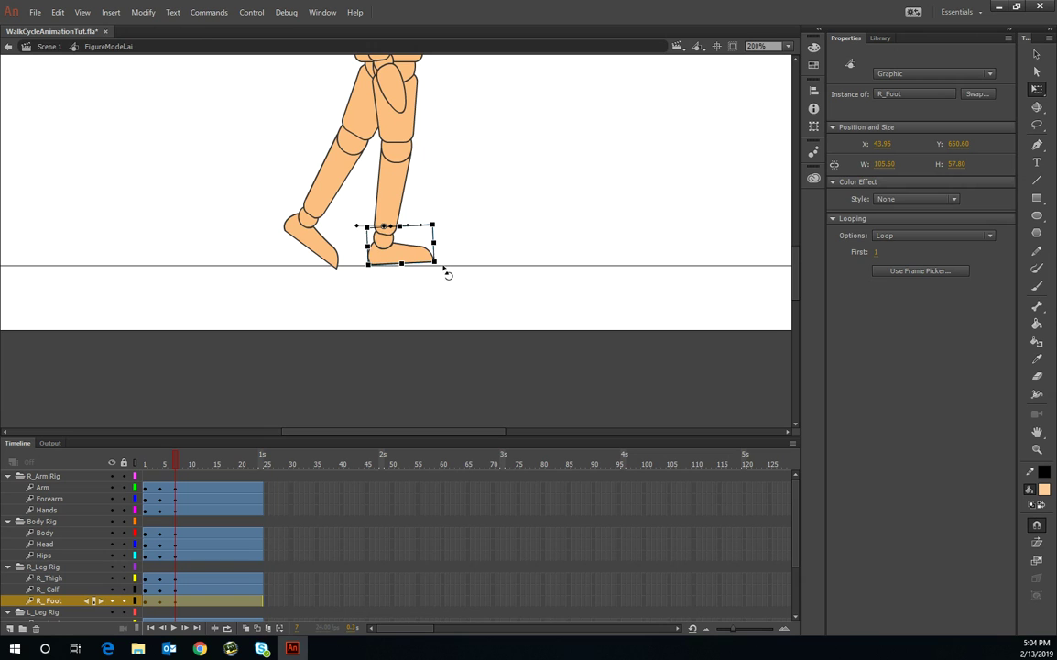
drag(446, 276, 448, 271)
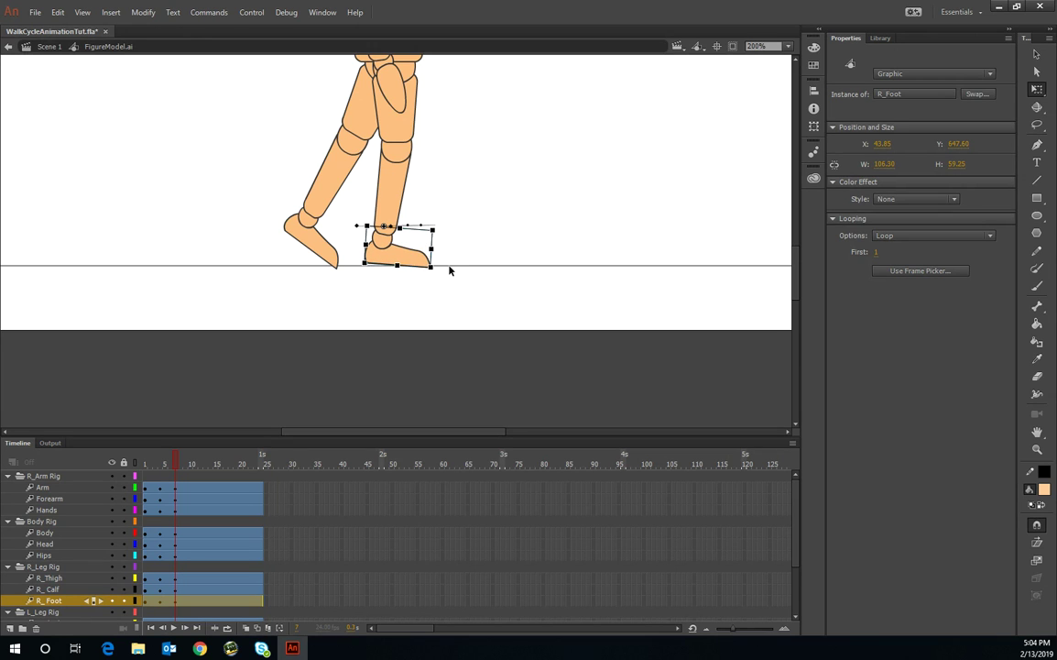
click(788, 46)
click(775, 158)
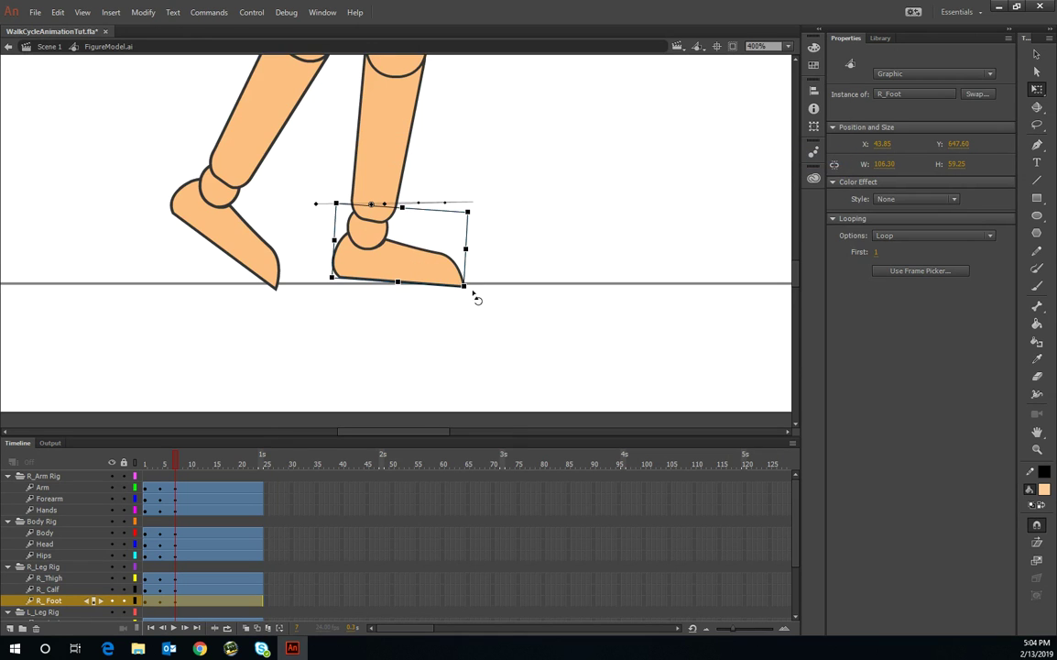
drag(475, 300, 477, 291)
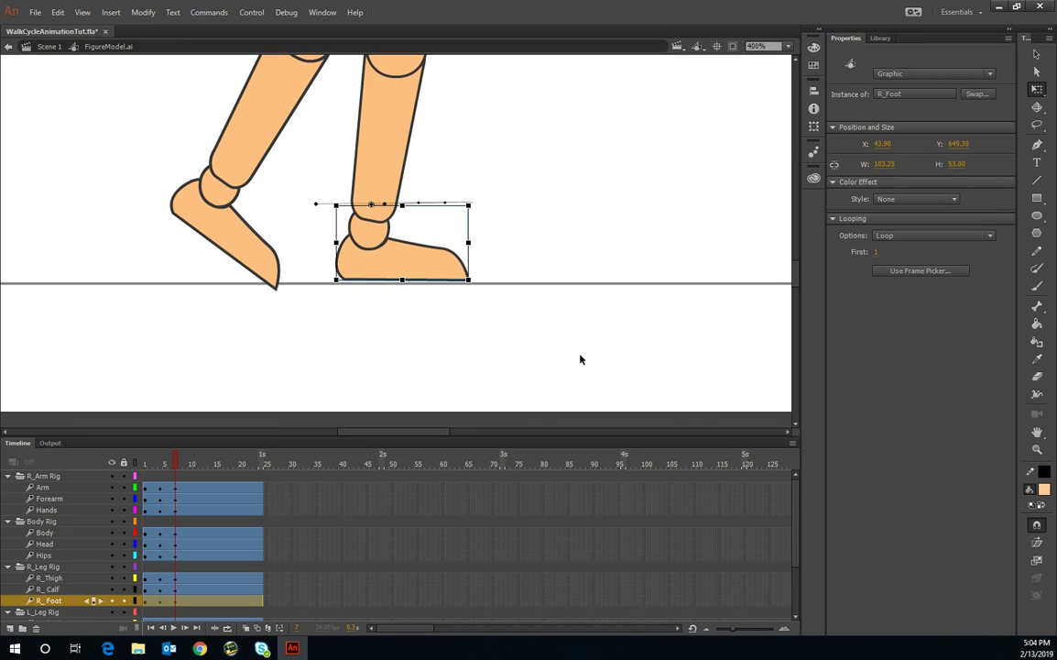
click(783, 46)
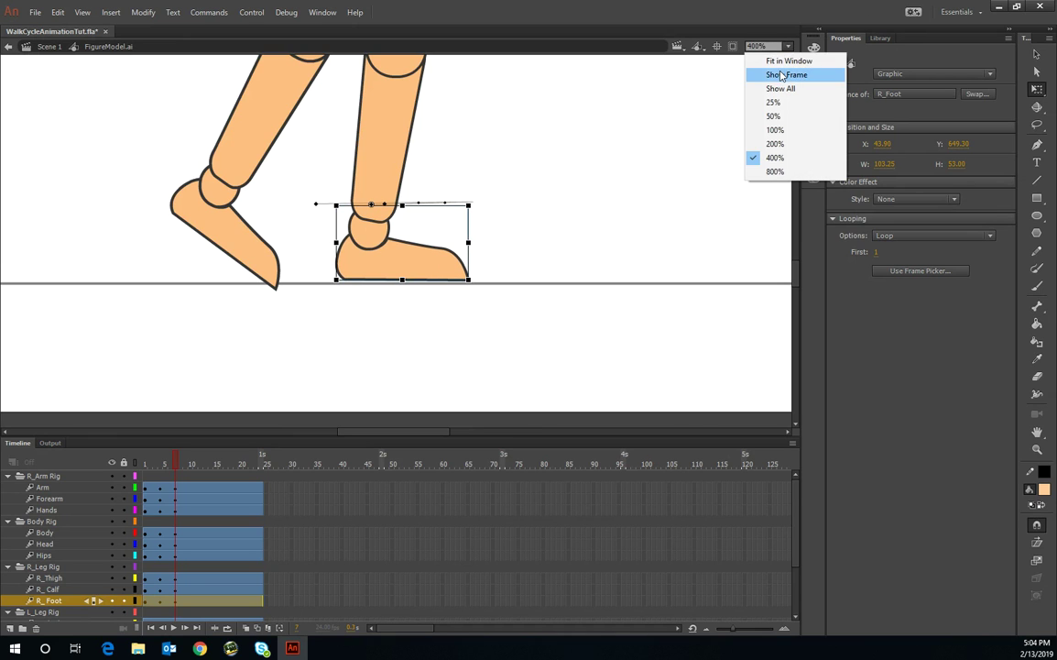
click(785, 61)
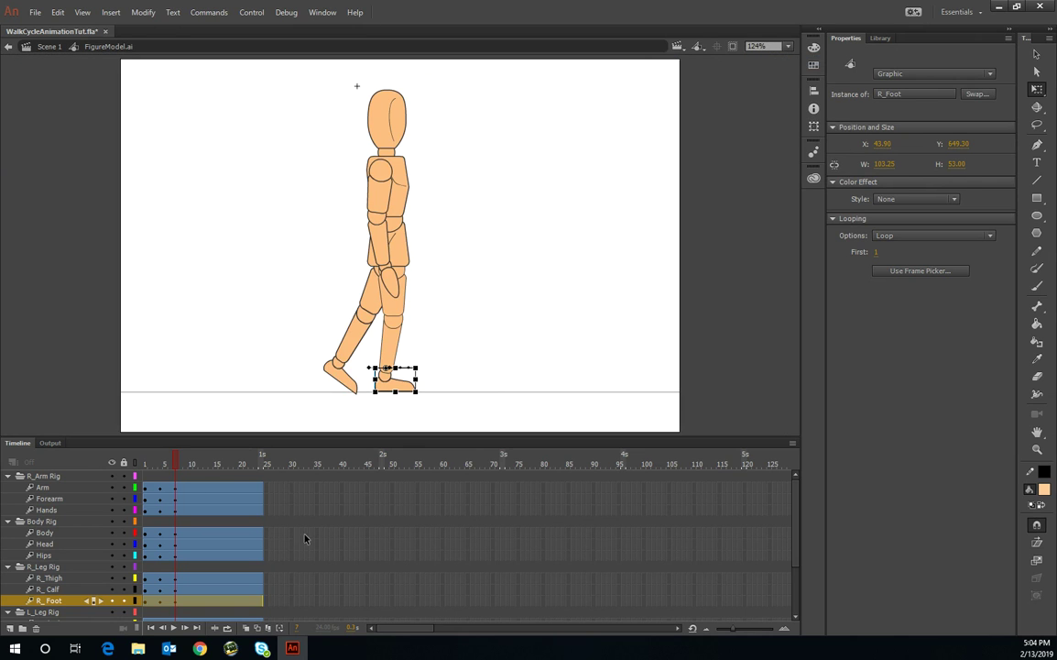
drag(190, 462, 175, 497)
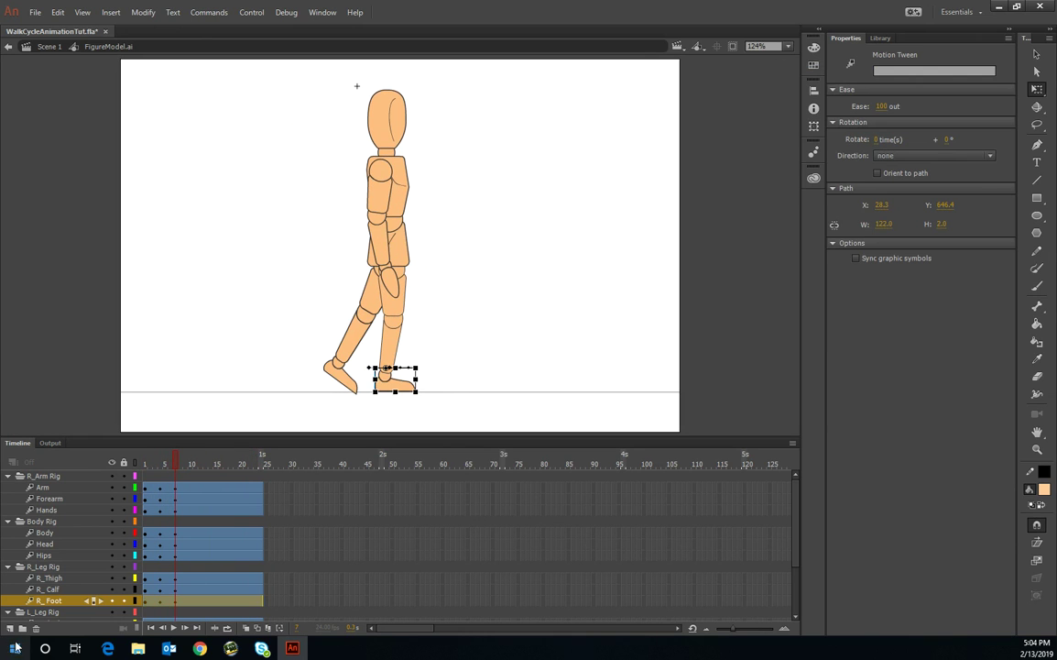
Step: Nudge the right-leg group left to X 32.05, directly under the body
click(61, 579)
shift+click(53, 600)
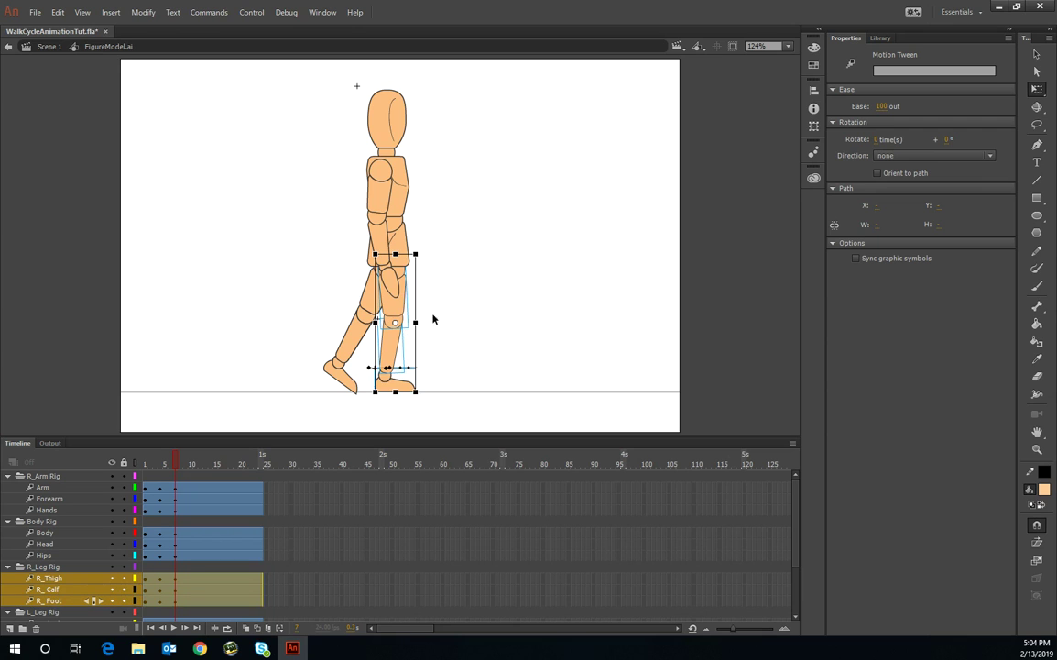
click(392, 273)
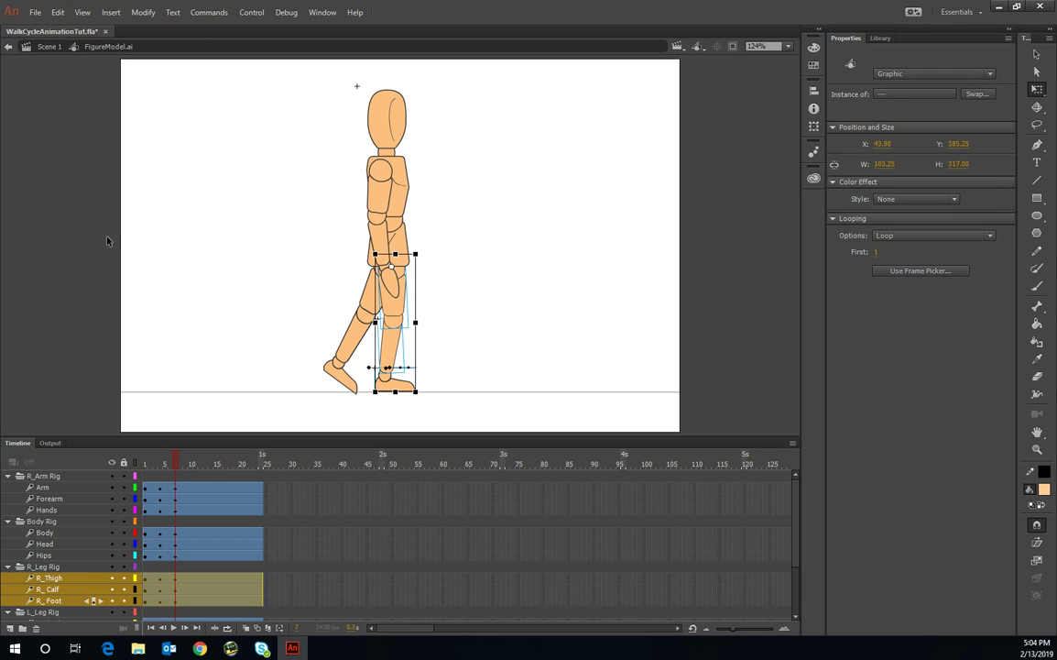
key(Left)
key(Left)
key(Left)
key(Left)
key(Left)
key(Left)
key(Left)
key(Left)
key(Left)
key(Left)
key(Left)
key(Left)
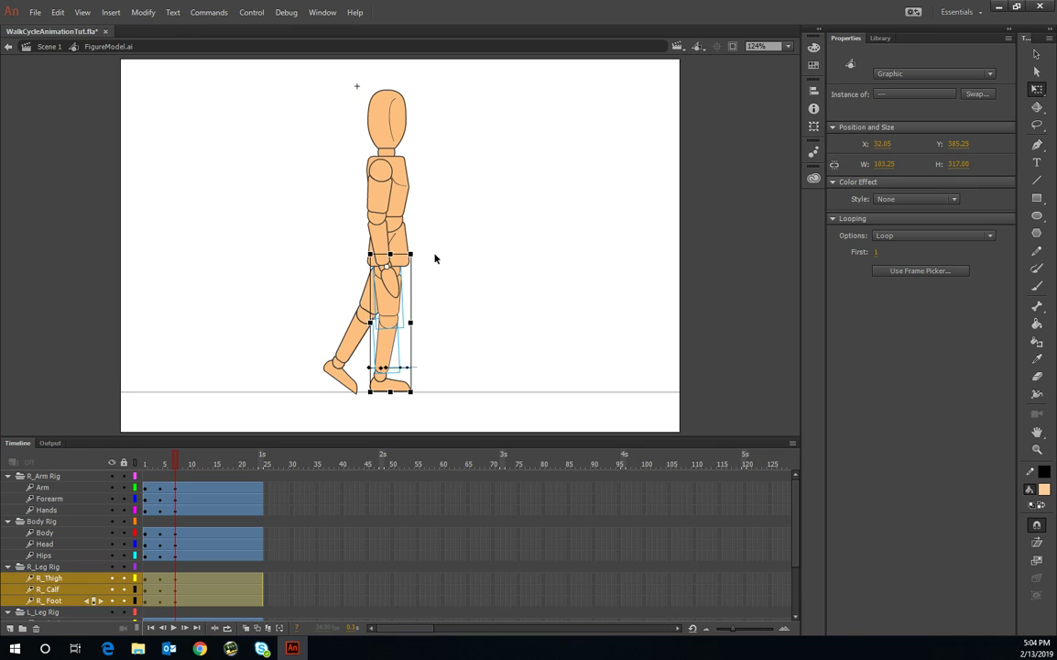
Step: Select the L_Thigh, L_Calf and L_Foot layers together
scroll(62, 550, down, 3)
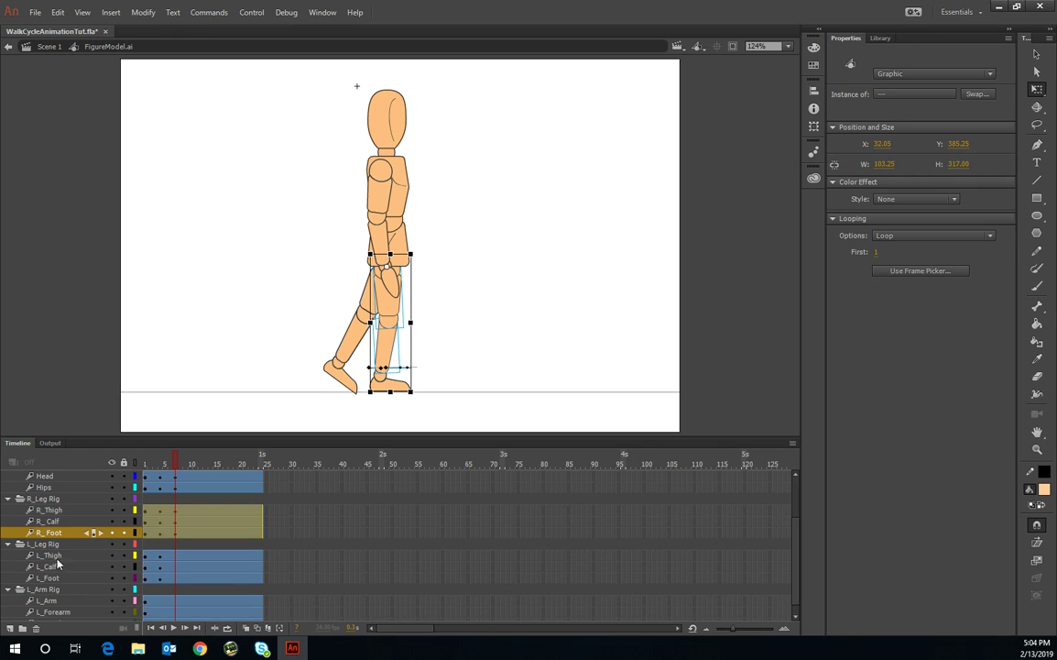
click(53, 556)
shift+click(62, 578)
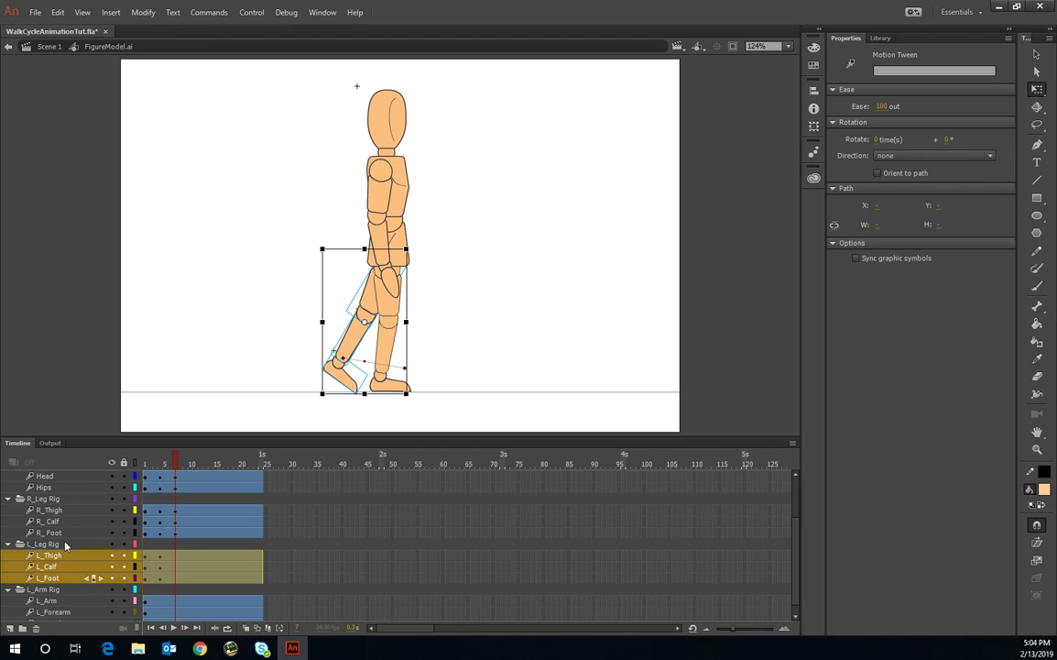
Step: Key the left leg at frame 7, nudge it right to X -80.75 and rotate it into a new stride
right_click(178, 562)
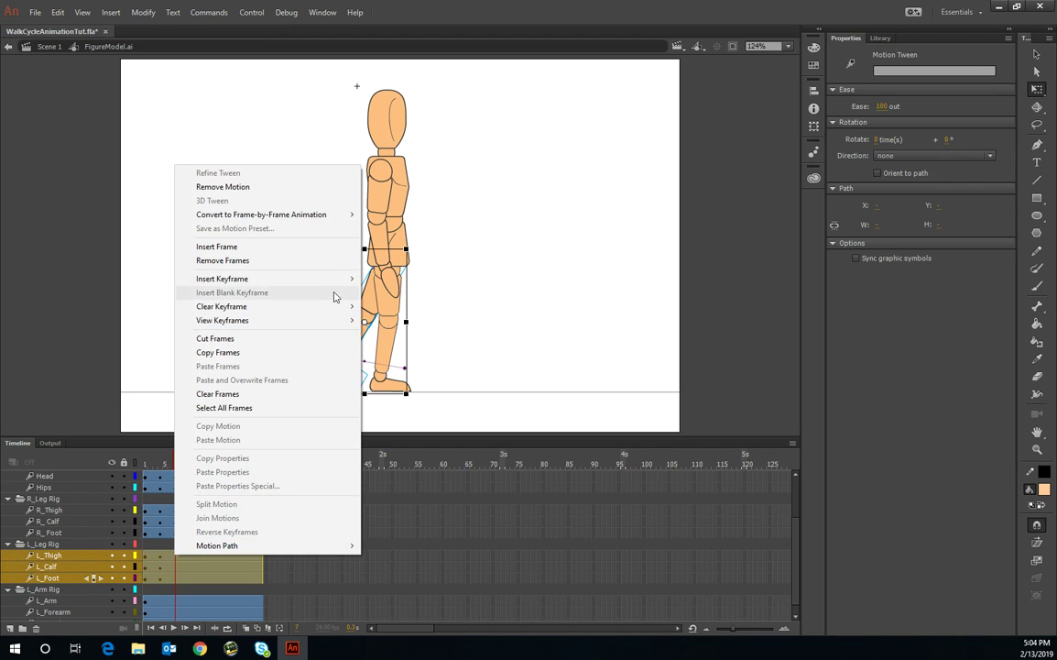
mouse_move(335, 288)
click(413, 364)
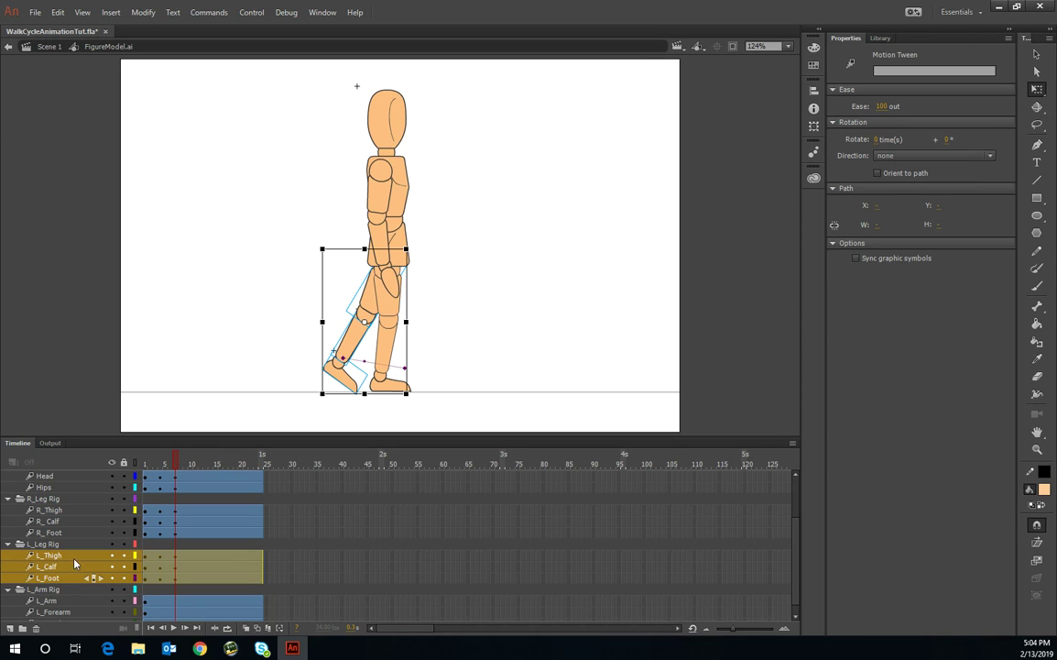
click(385, 268)
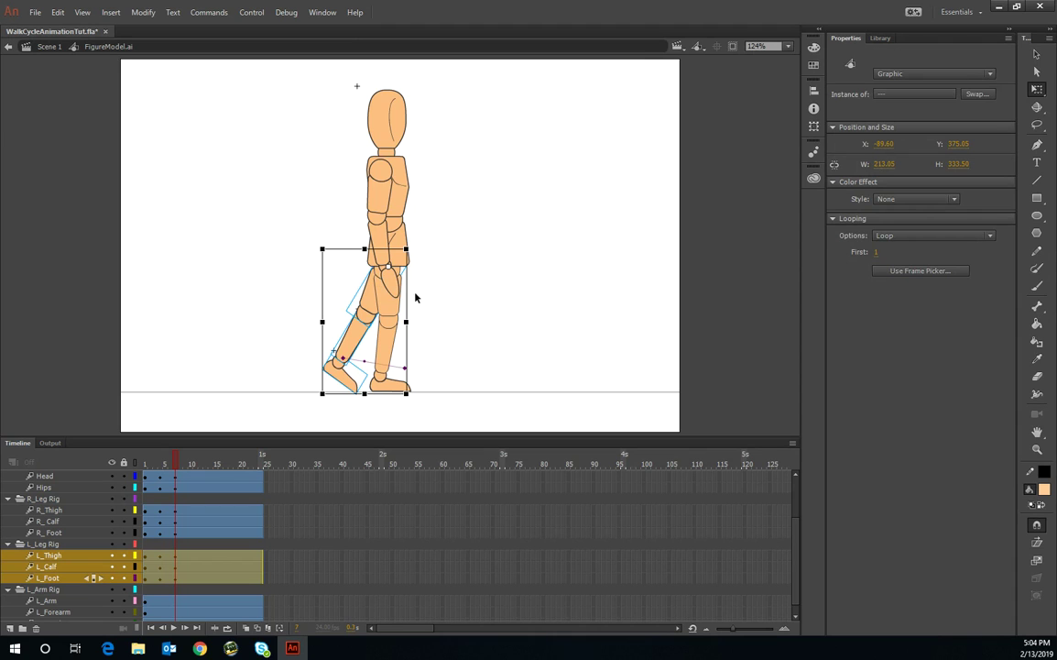
key(Right)
key(Right)
key(Right)
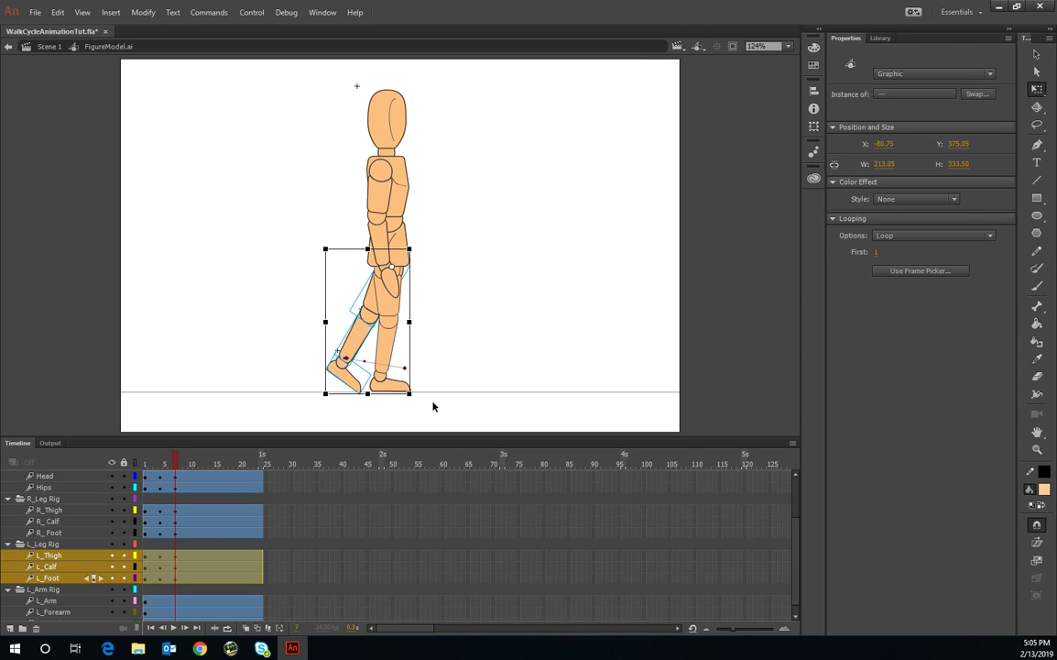
drag(419, 403, 414, 403)
Step: Swing the left calf and foot backward, then reposition the whole left leg forward
click(47, 568)
shift+click(51, 578)
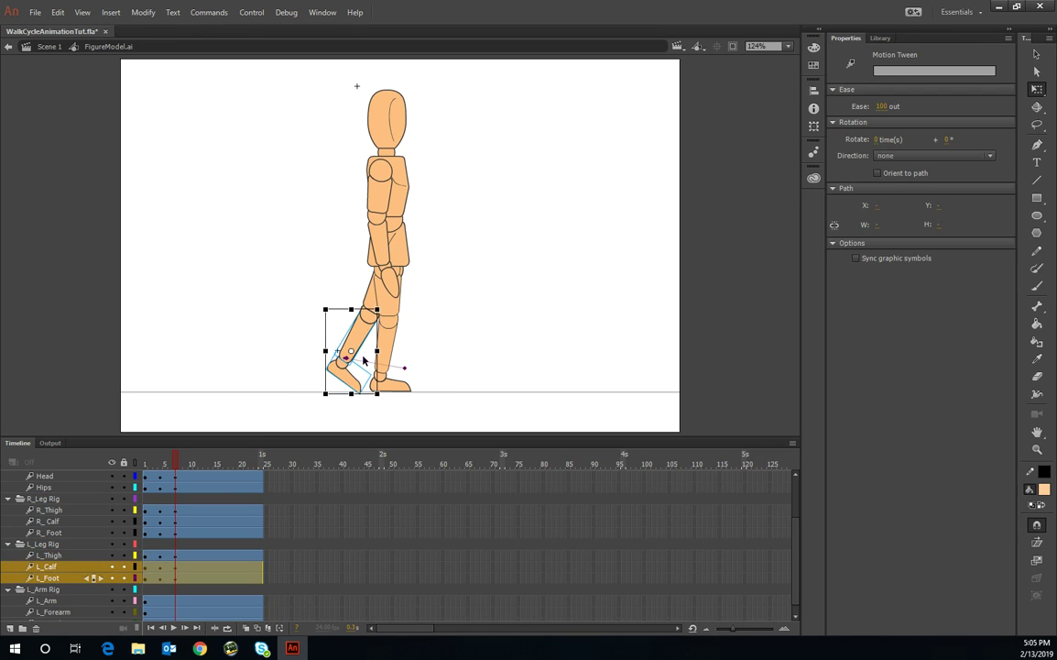
drag(365, 321, 342, 294)
drag(380, 402, 358, 404)
click(69, 555)
shift+click(70, 578)
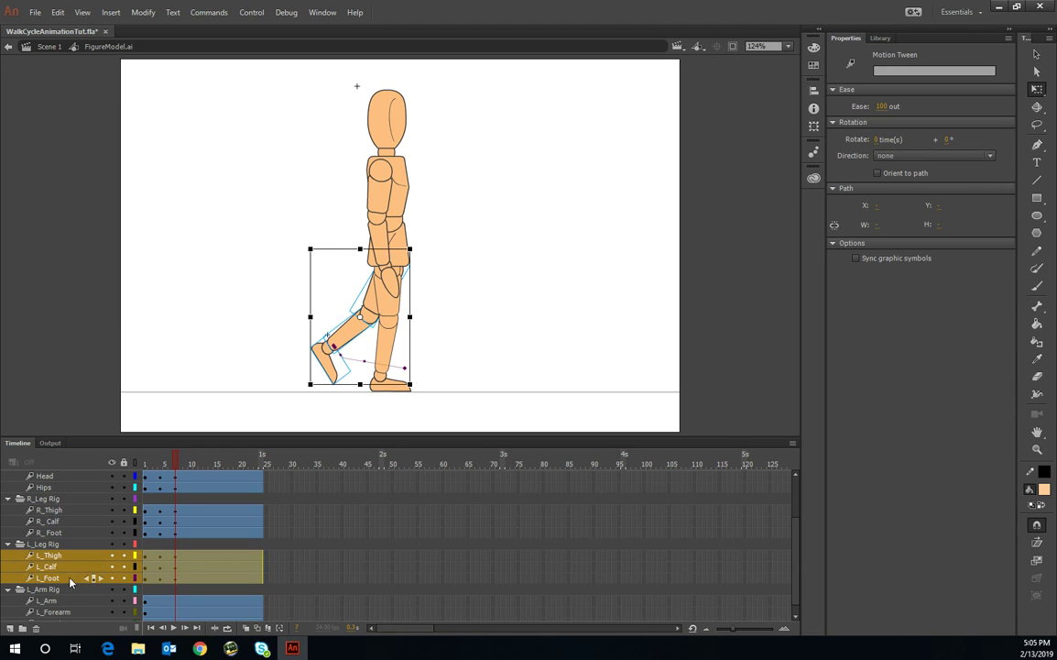
drag(307, 401, 326, 408)
key(ctrl+z)
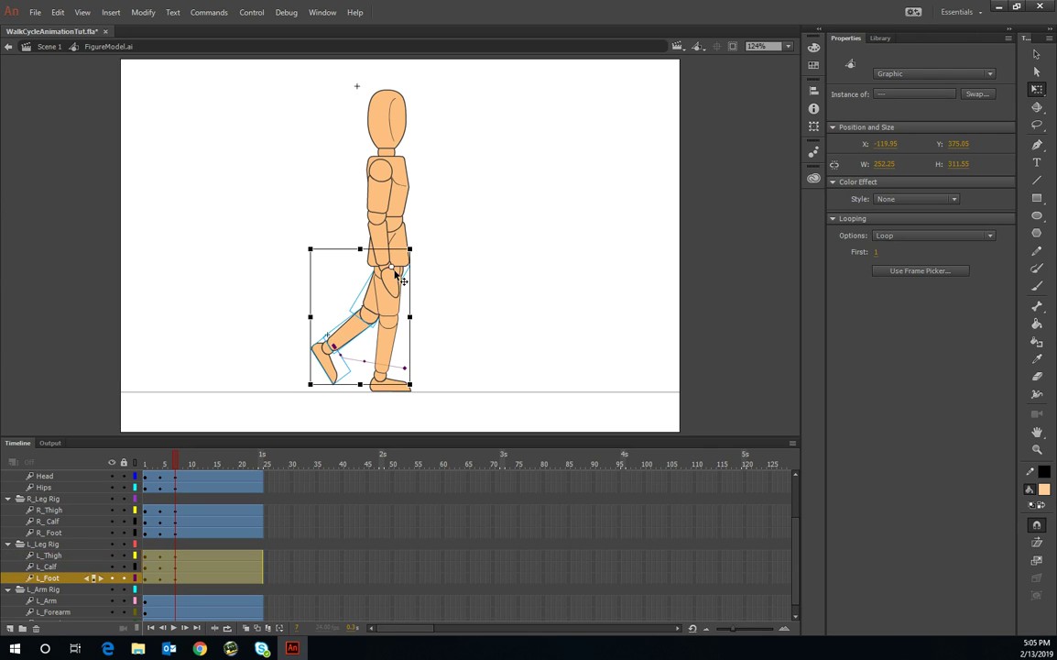
drag(306, 396, 342, 406)
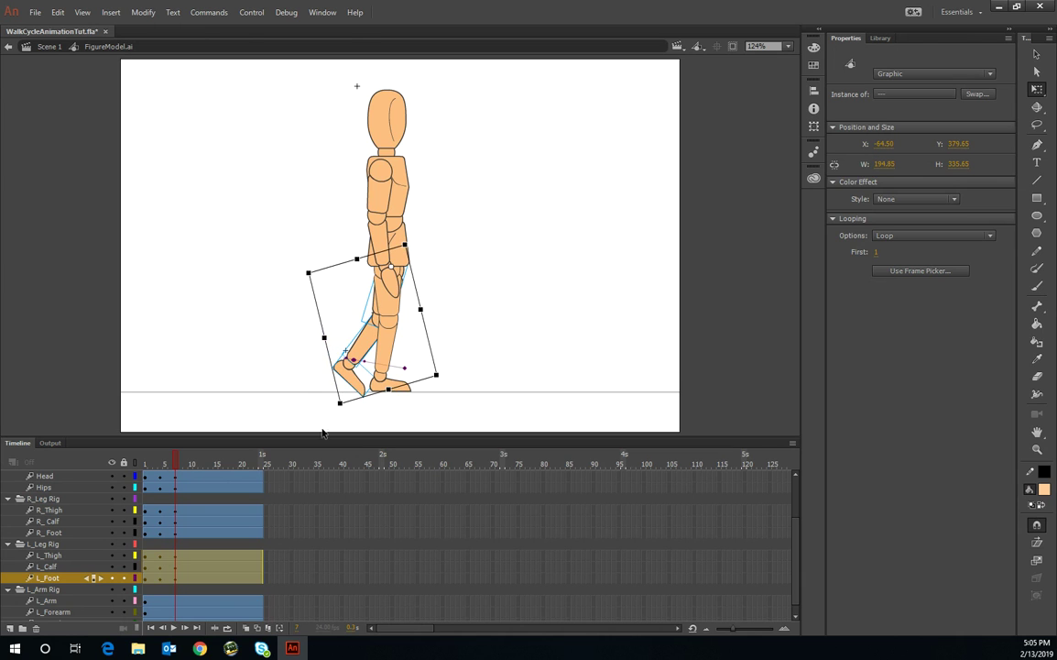
Step: Bend the left leg back at the knee with the toe pointing down, then preview frames 1–6
shift+click(23, 568)
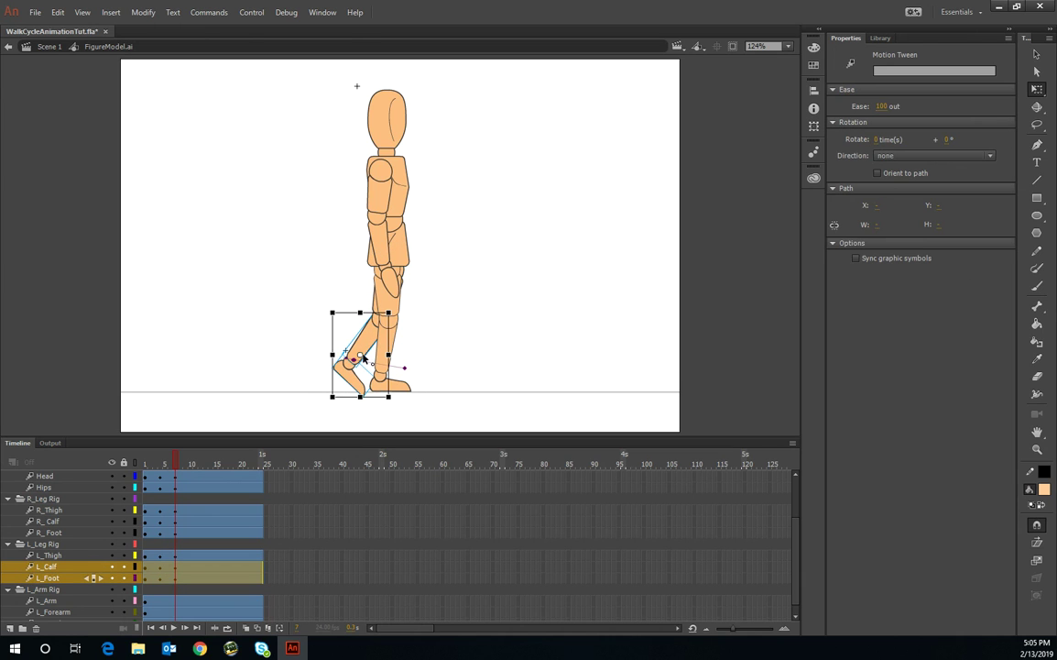
click(381, 319)
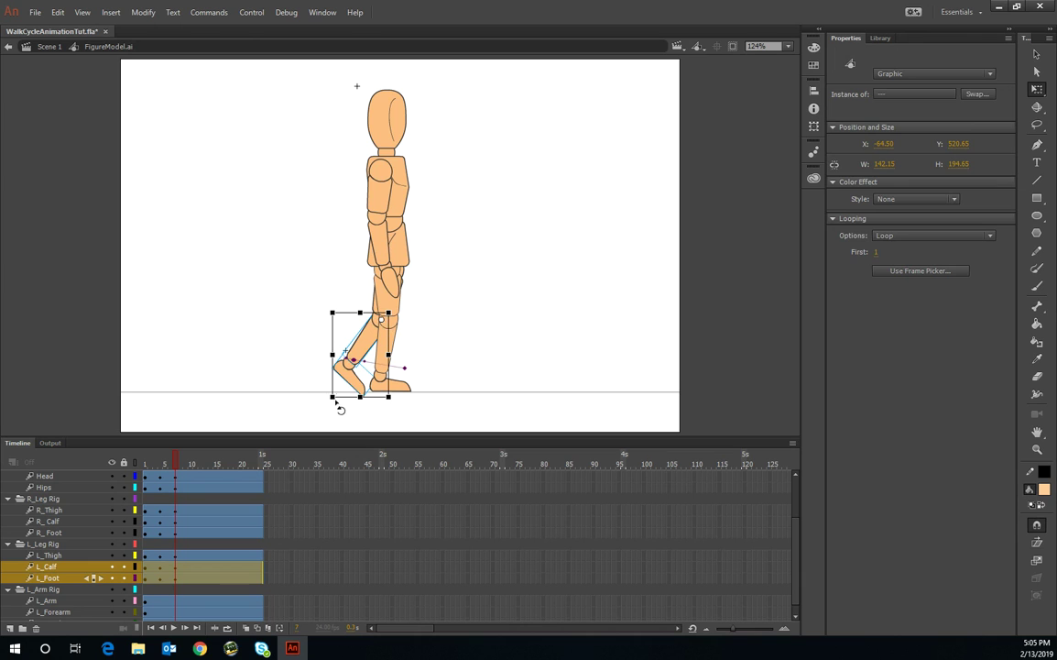
drag(334, 404, 328, 389)
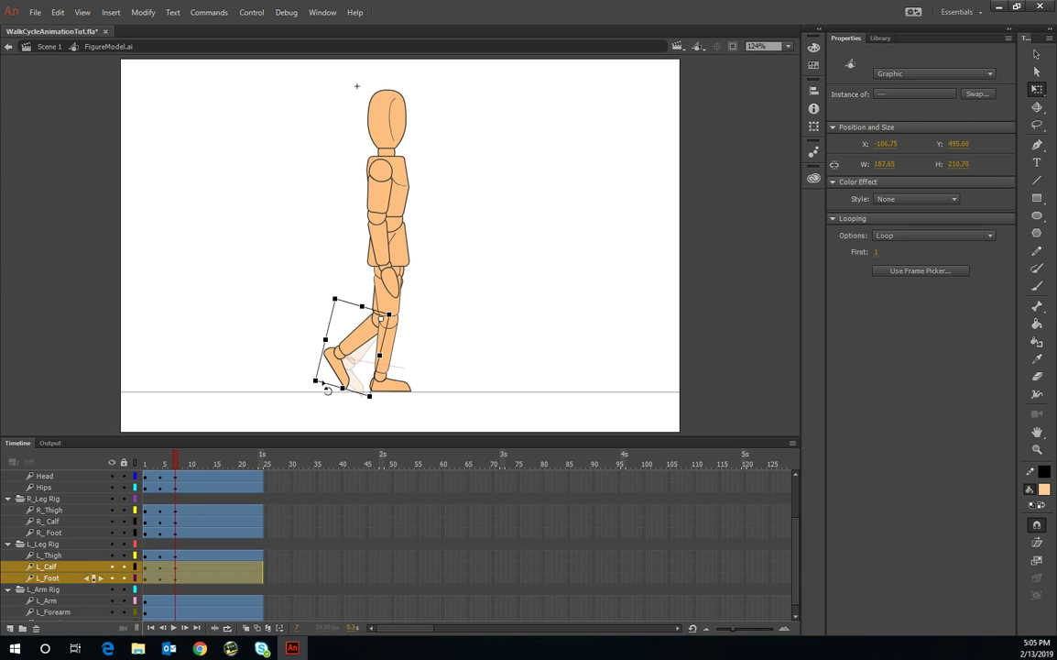
click(334, 374)
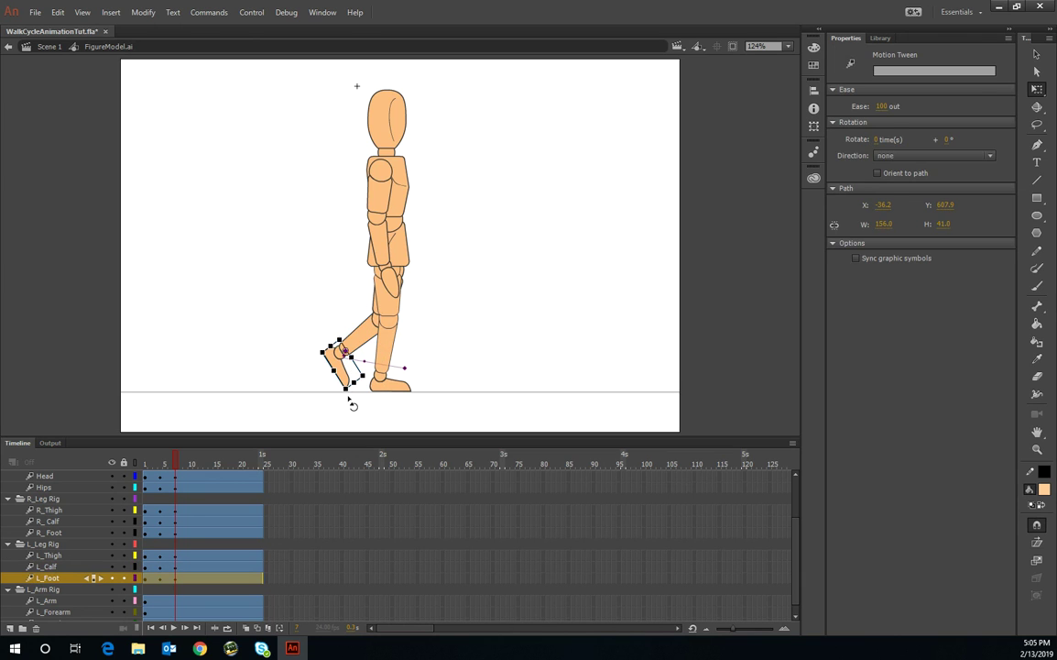
drag(353, 404, 342, 404)
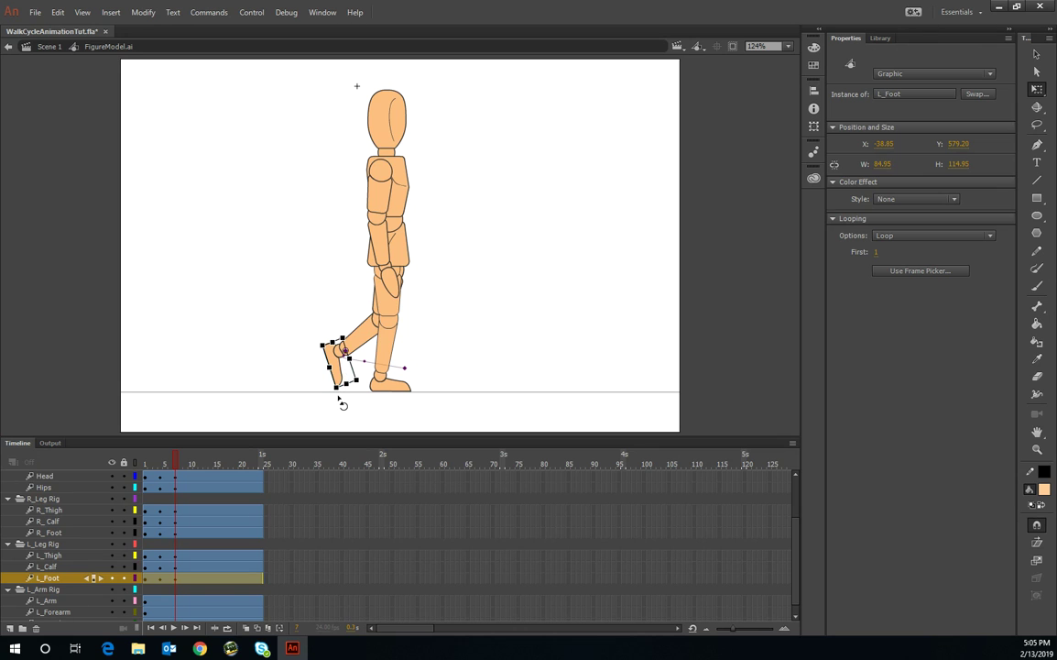
click(141, 464)
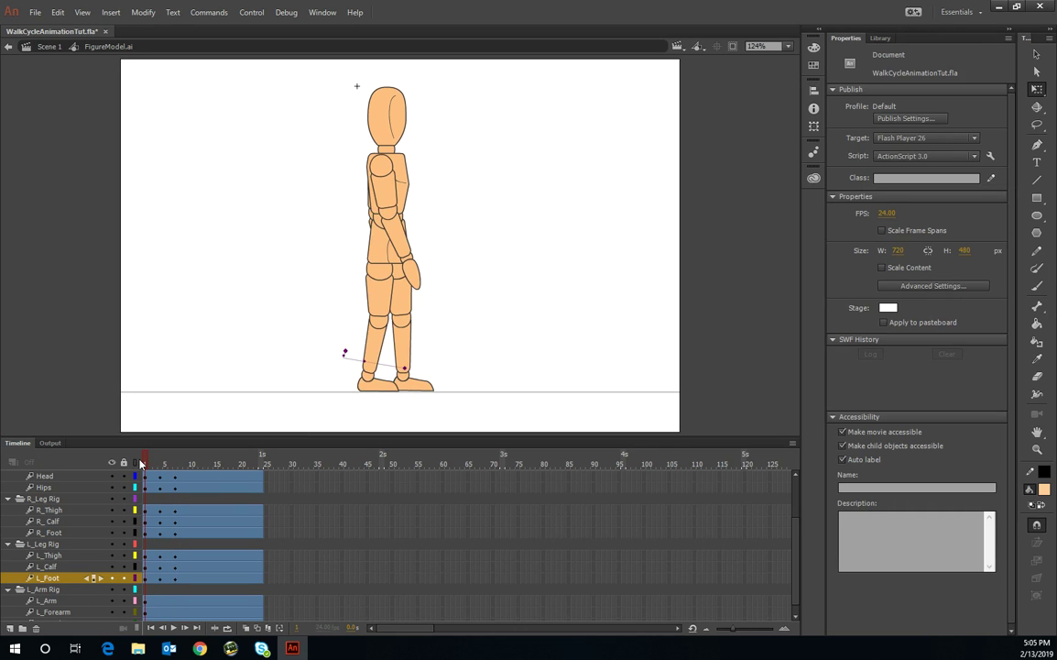
drag(149, 466, 175, 474)
click(333, 365)
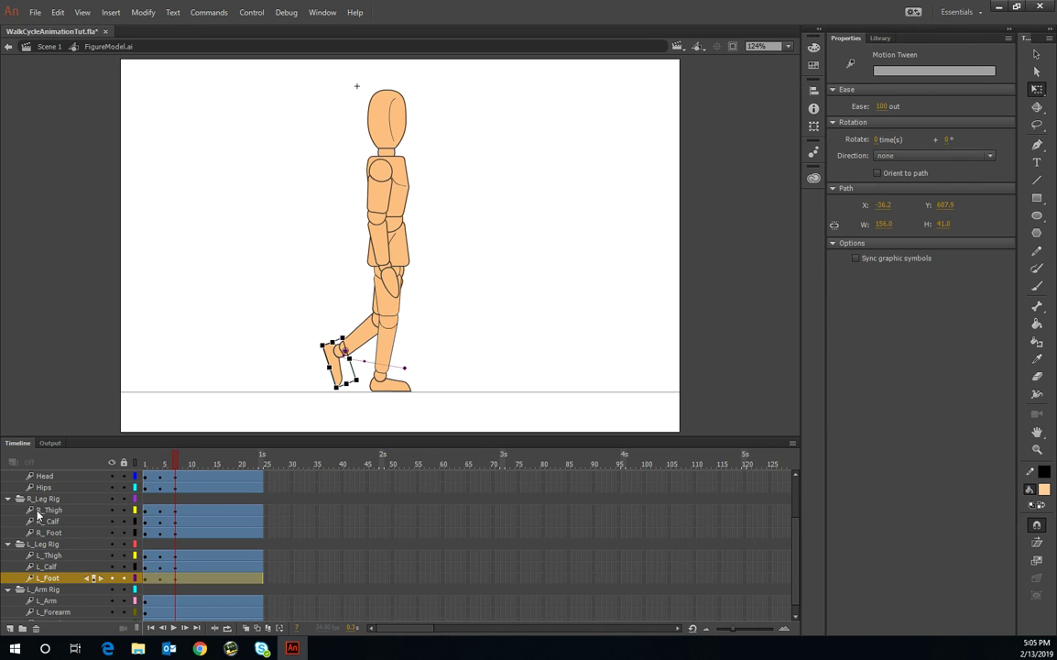
Step: Raise the torso, head and hips slightly and tilt the body and head together
scroll(67, 523, up, 2)
drag(65, 511, 67, 534)
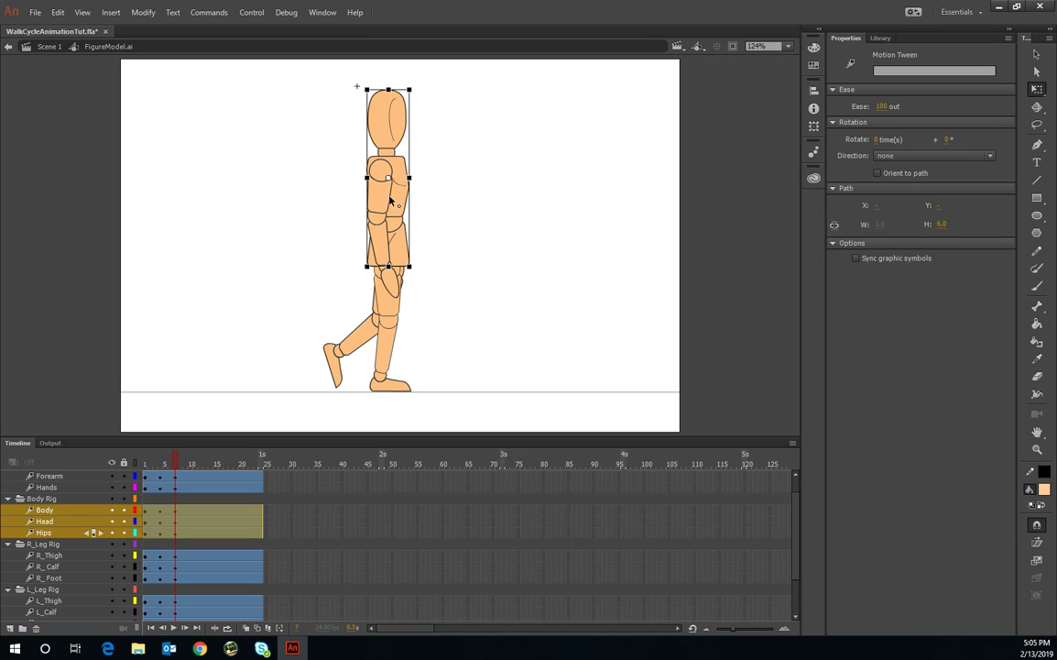
click(386, 237)
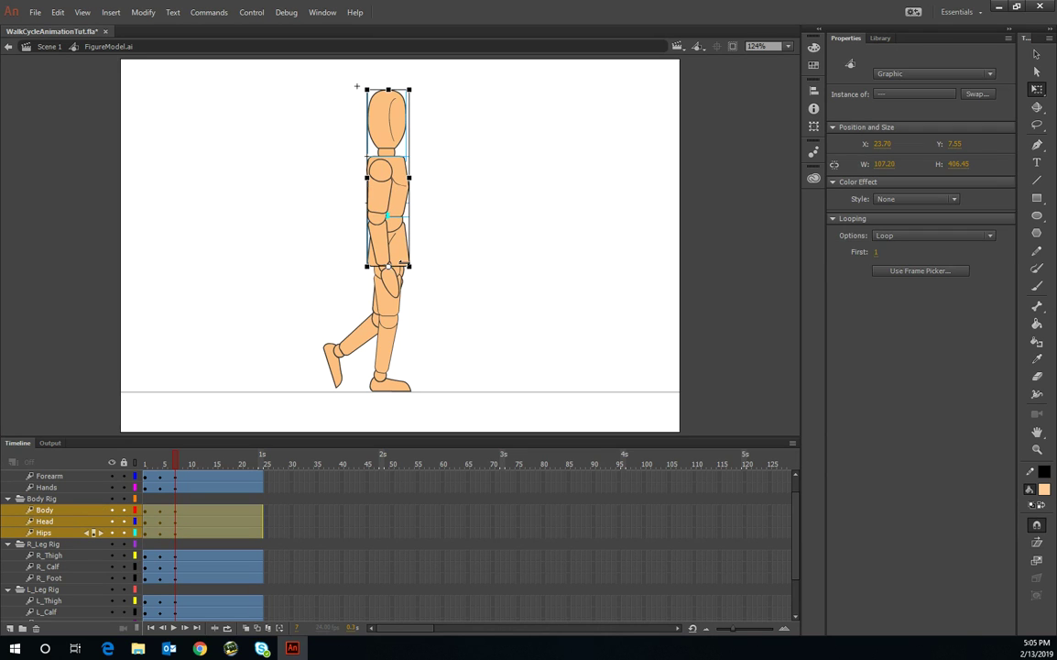
drag(400, 262, 400, 260)
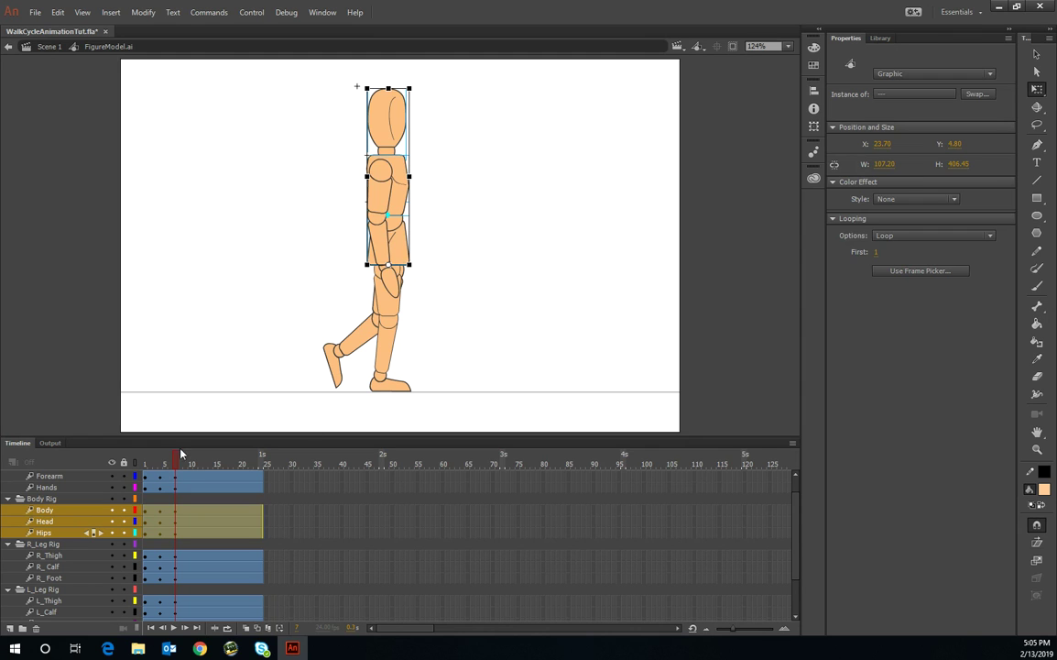
click(50, 509)
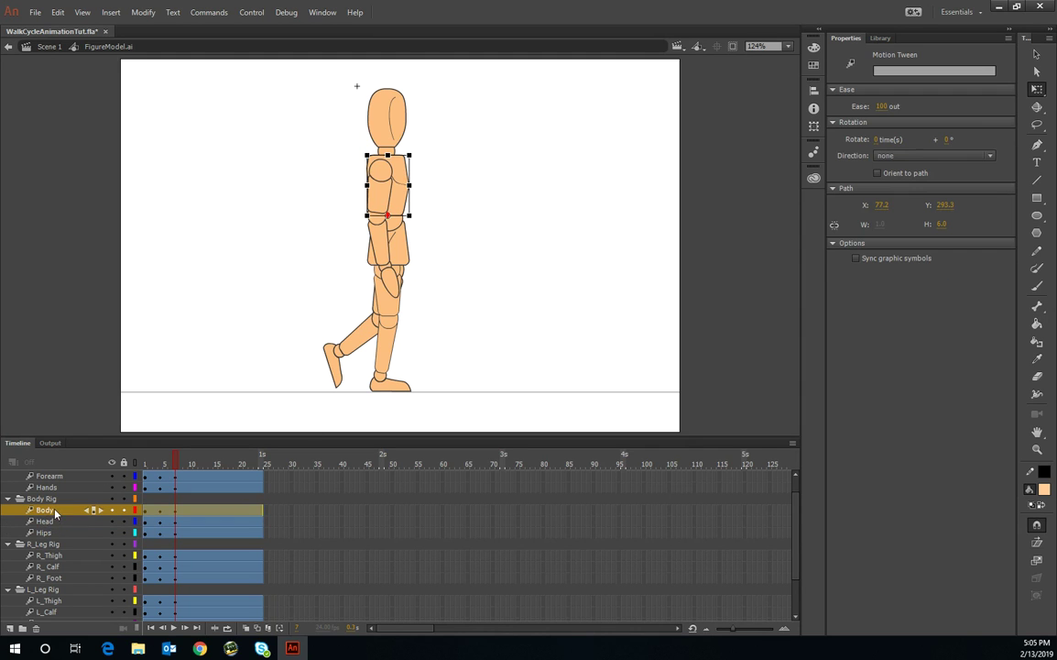
shift+click(75, 522)
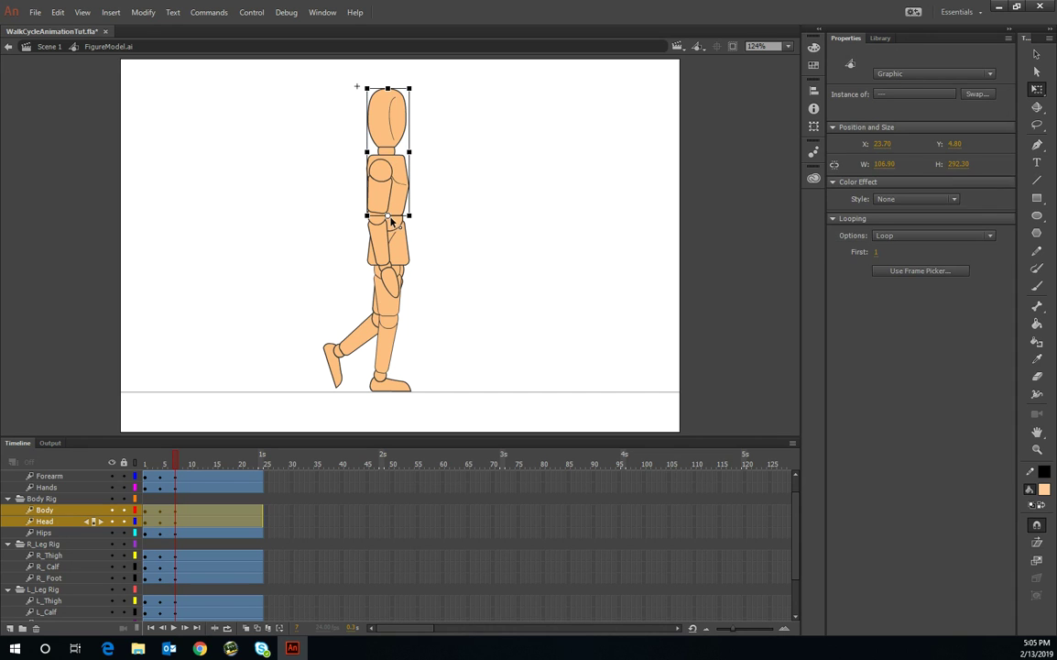
drag(419, 95, 417, 91)
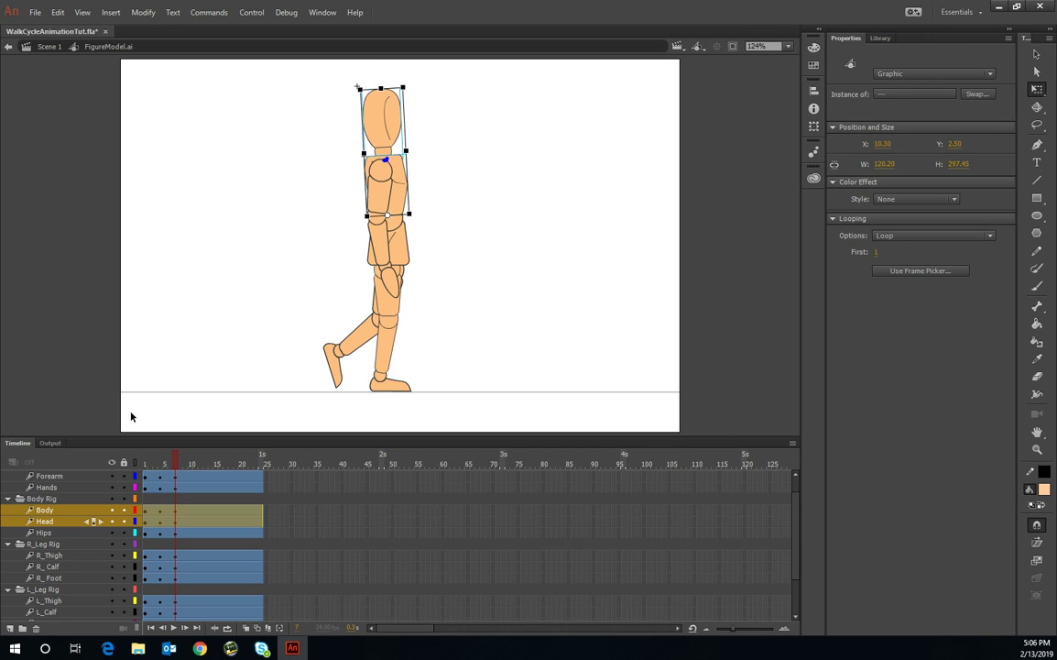
Step: Fine-tune the head tilt at 200% zoom to nearly upright at X 16.00, Y 5.70, then fit the view
click(53, 520)
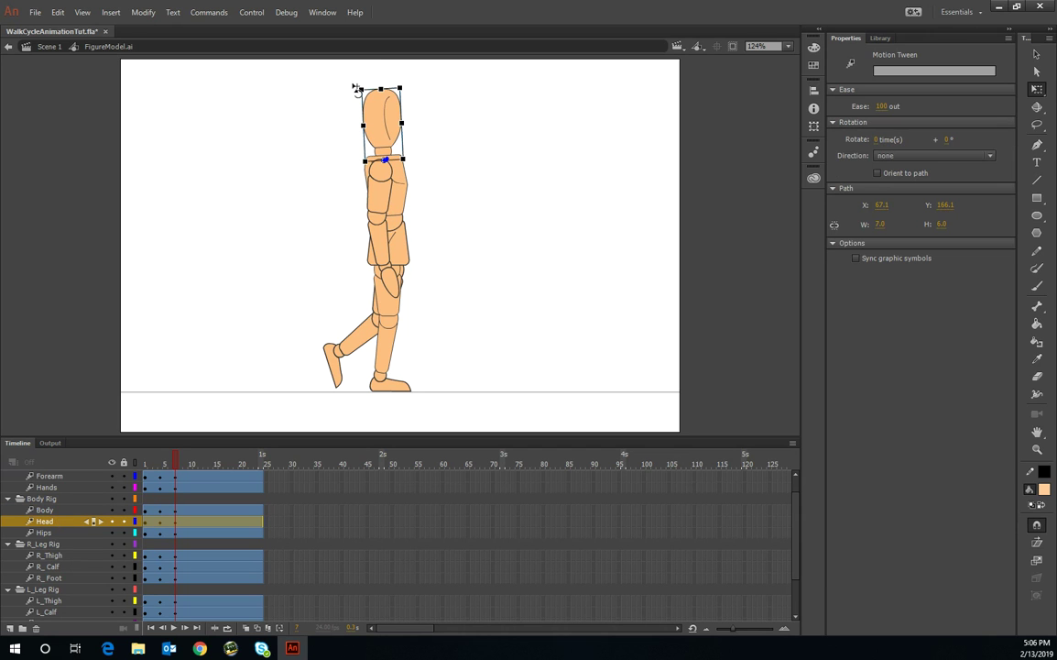
click(407, 91)
drag(417, 94, 413, 94)
click(786, 51)
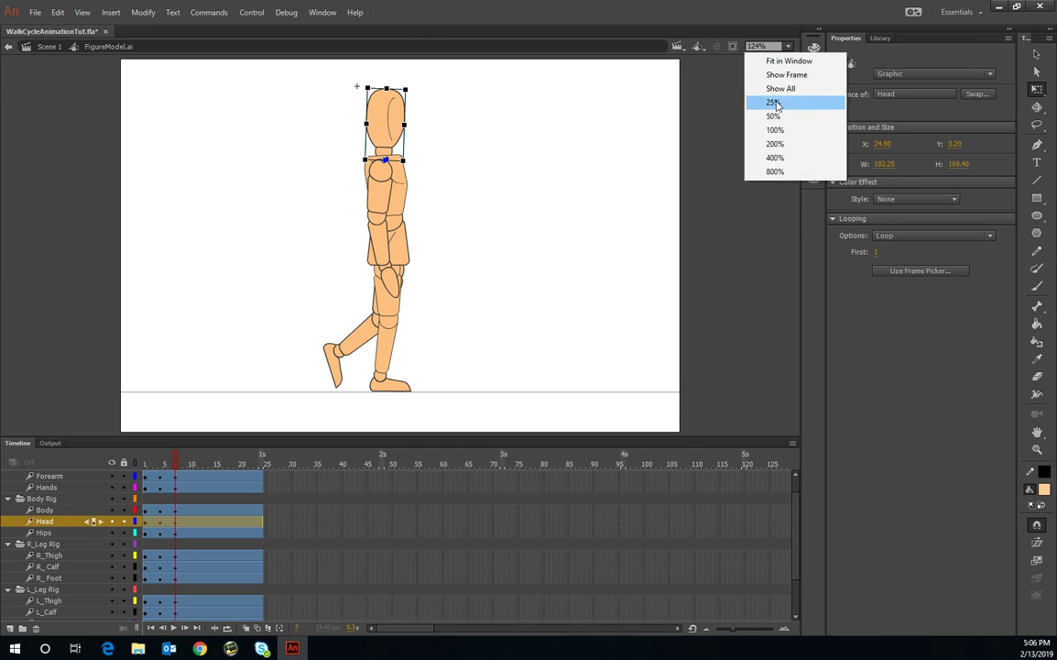
click(703, 143)
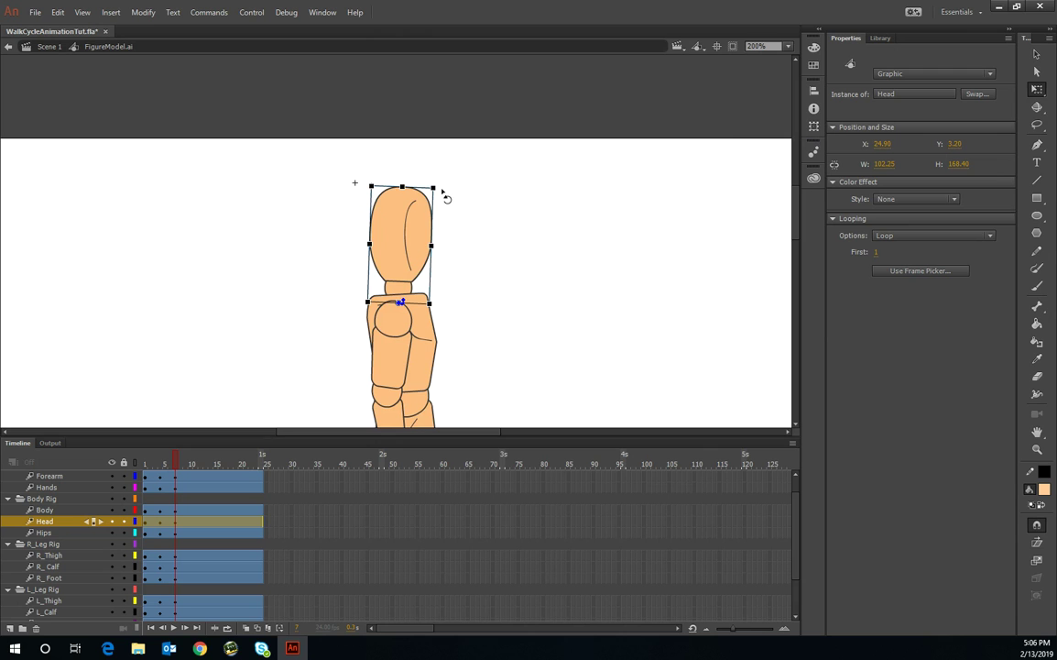
drag(440, 196, 439, 193)
click(787, 45)
click(703, 60)
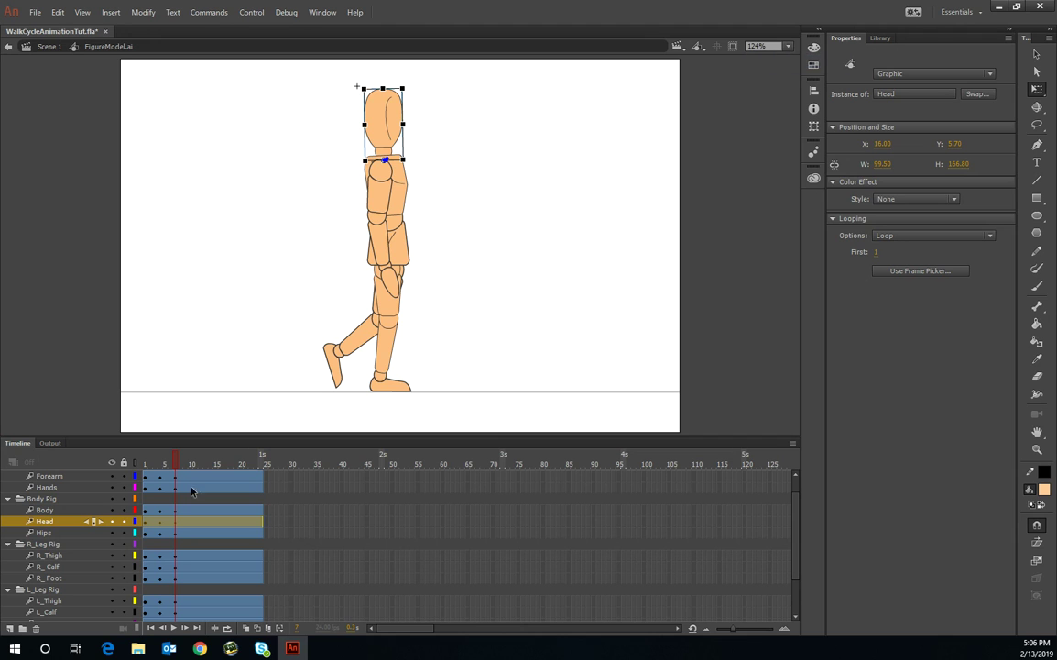
Step: Scrub the walk poses toward frame 9 and select the Arm, Forearm and Hands layers
click(137, 467)
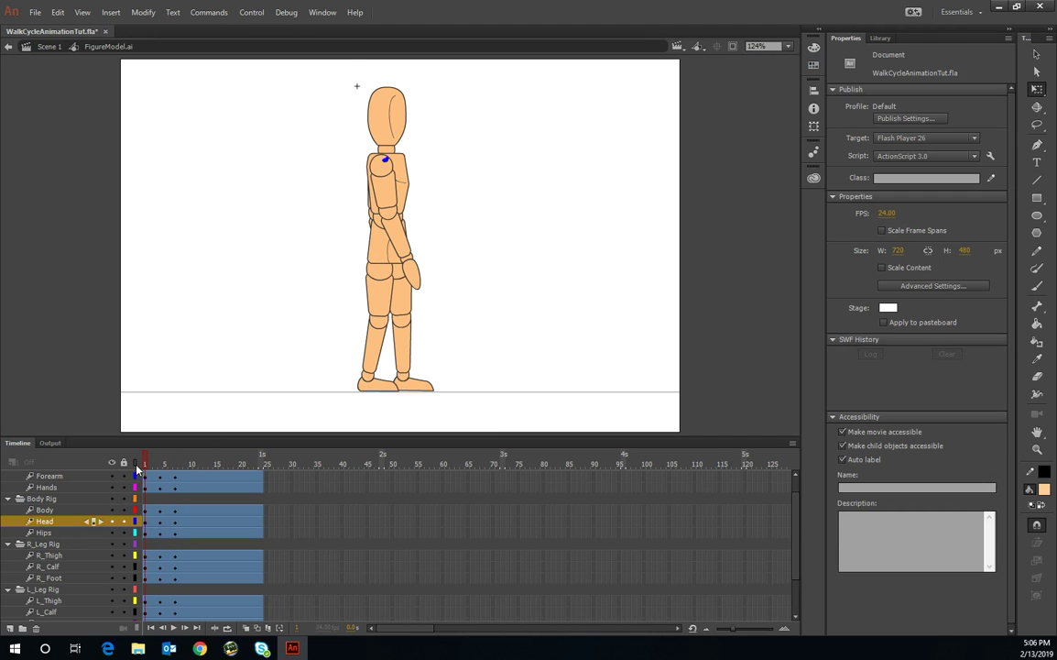
drag(137, 467, 180, 474)
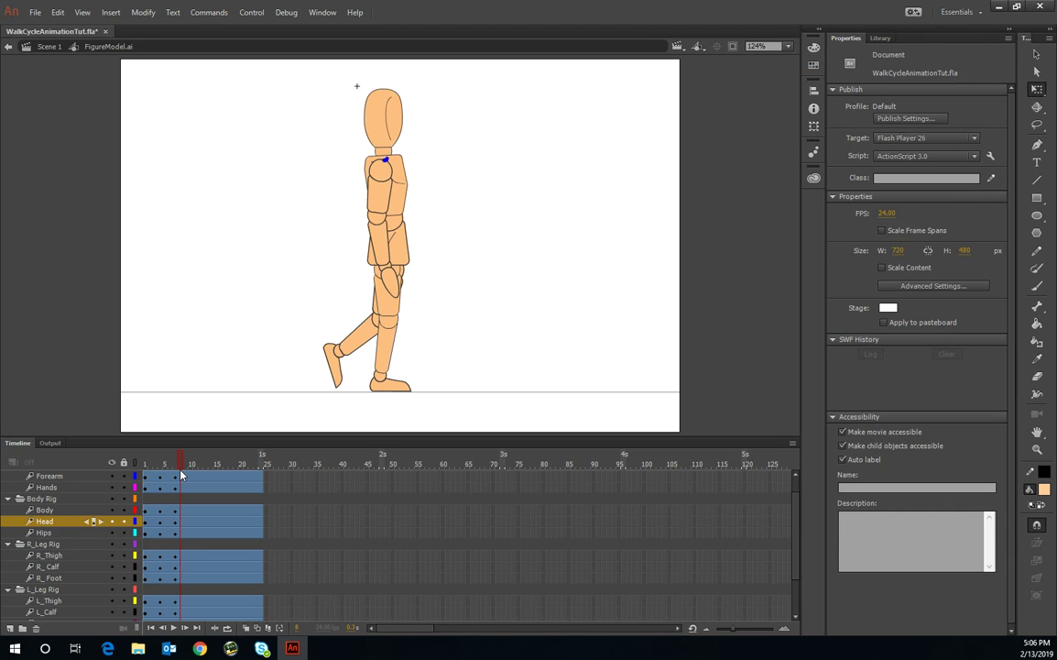
drag(181, 473, 180, 476)
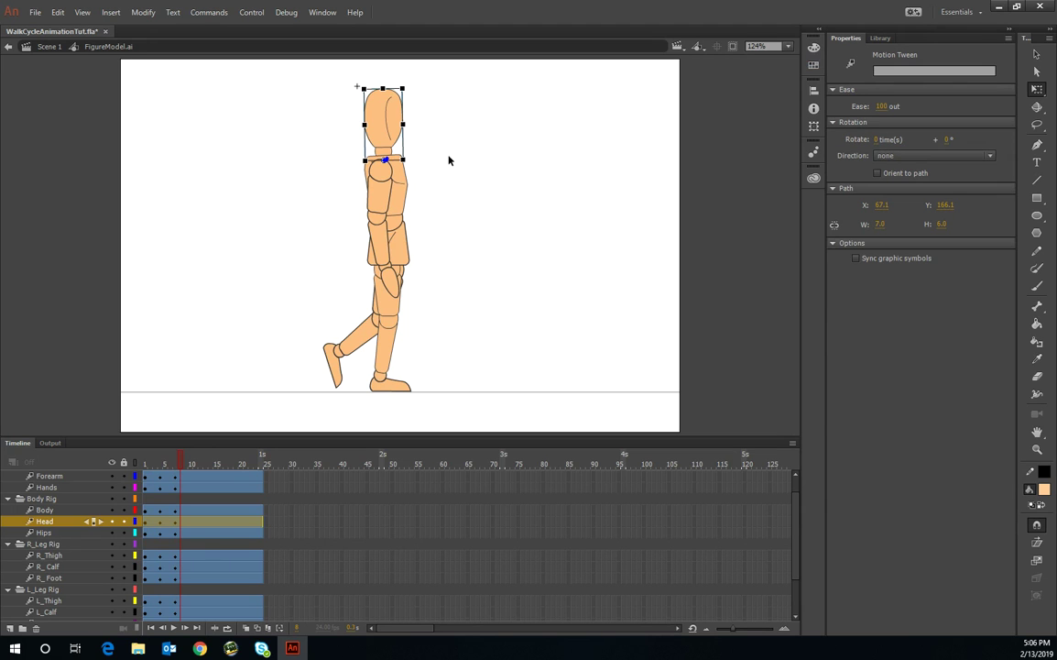
scroll(66, 529, up, 1)
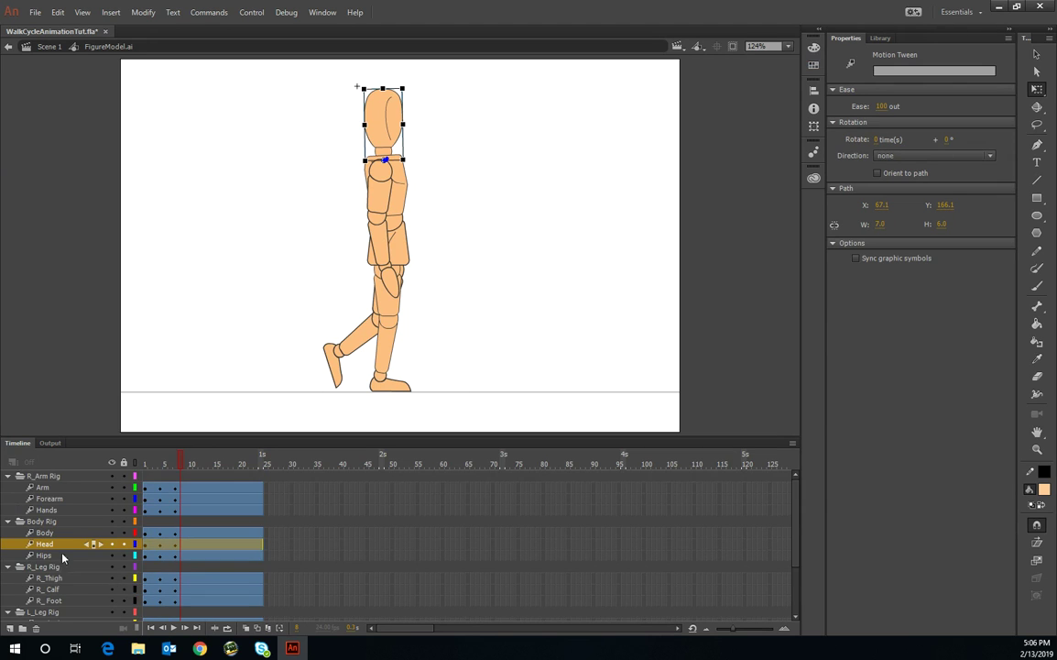
click(81, 491)
click(81, 501)
click(80, 512)
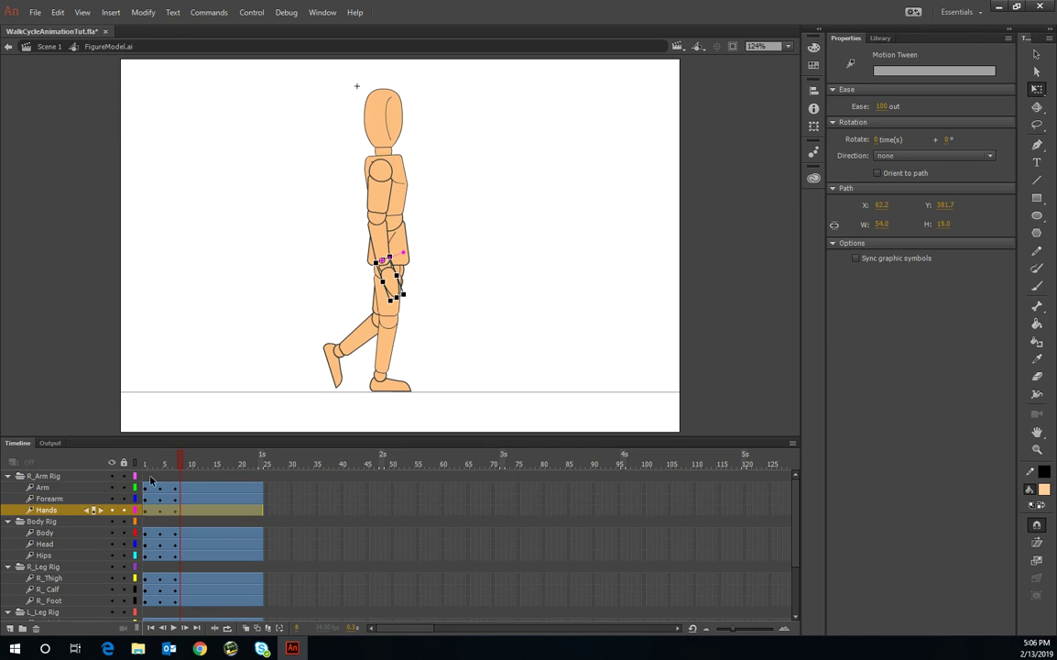
mouse_move(181, 470)
mouse_down()
mouse_move(145, 469)
mouse_move(176, 473)
mouse_up()
Step: Swing the whole right arm (Arm, Forearm, Hands) backward with Free Transform
click(80, 510)
click(42, 487)
ctrl+click(55, 499)
ctrl+click(57, 511)
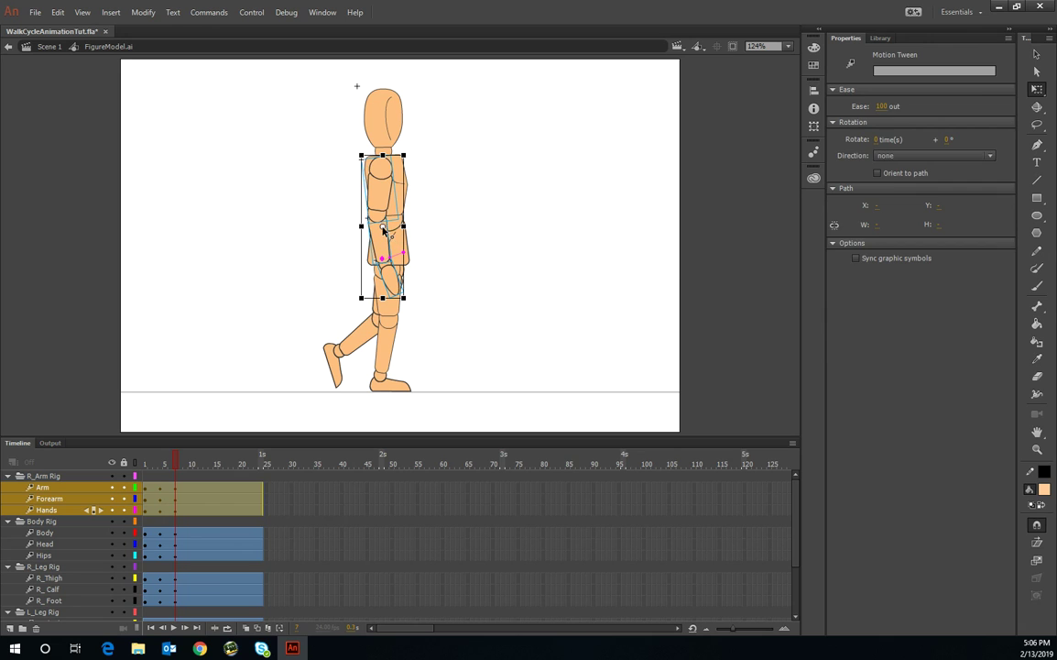
click(385, 169)
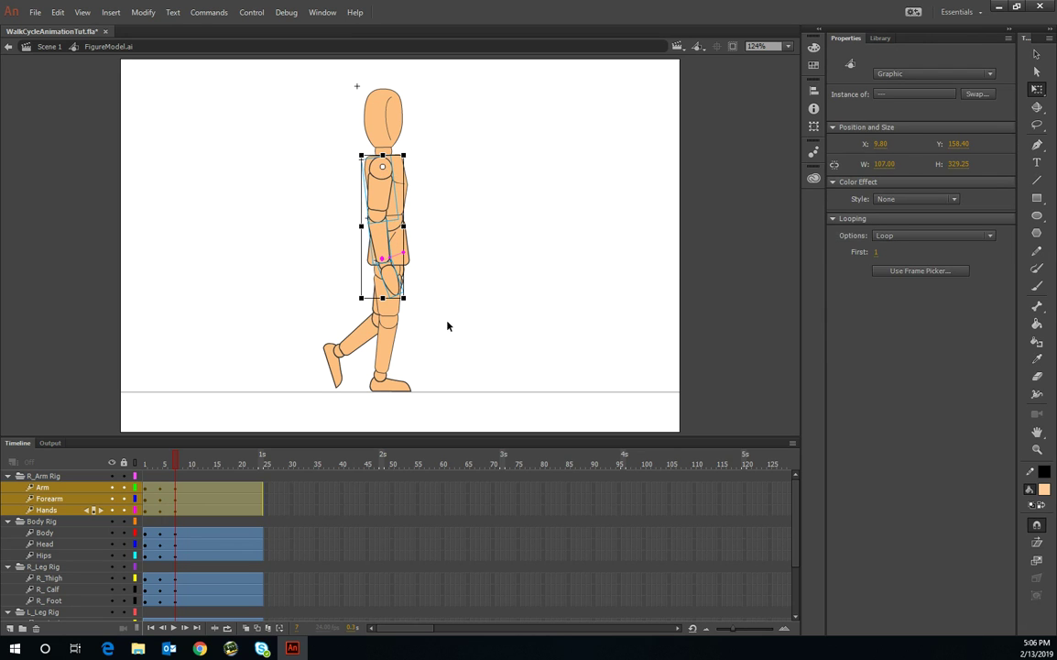
click(367, 284)
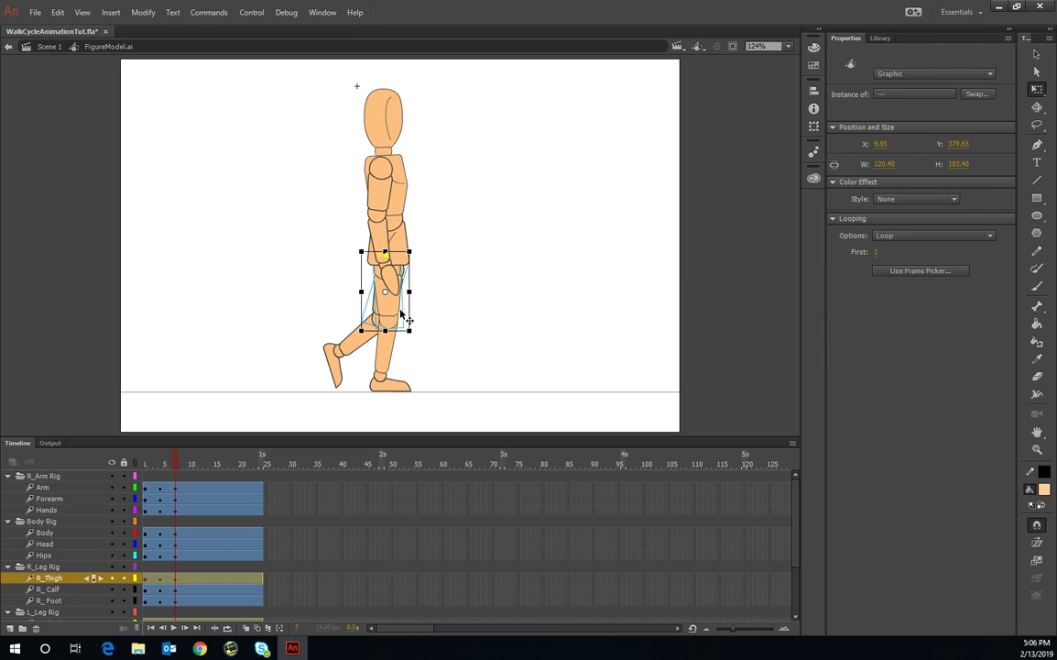
drag(64, 489, 54, 510)
click(383, 231)
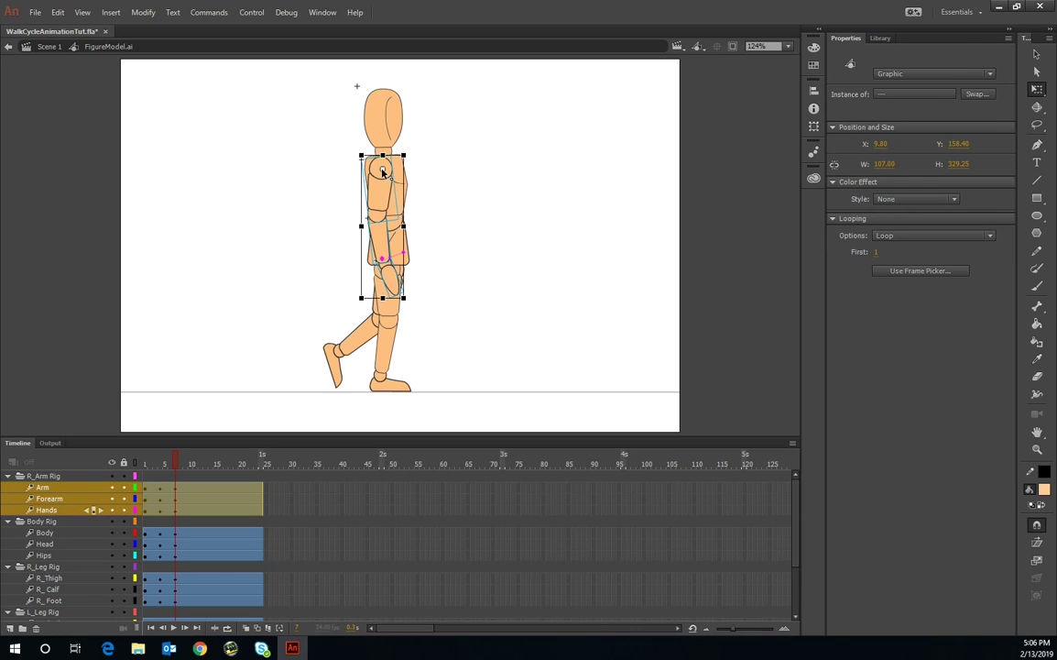
drag(412, 307, 348, 297)
Step: Rotate the forearm slightly, swing the hand's end back, then replay frames 1 to 7
click(55, 500)
shift+click(55, 509)
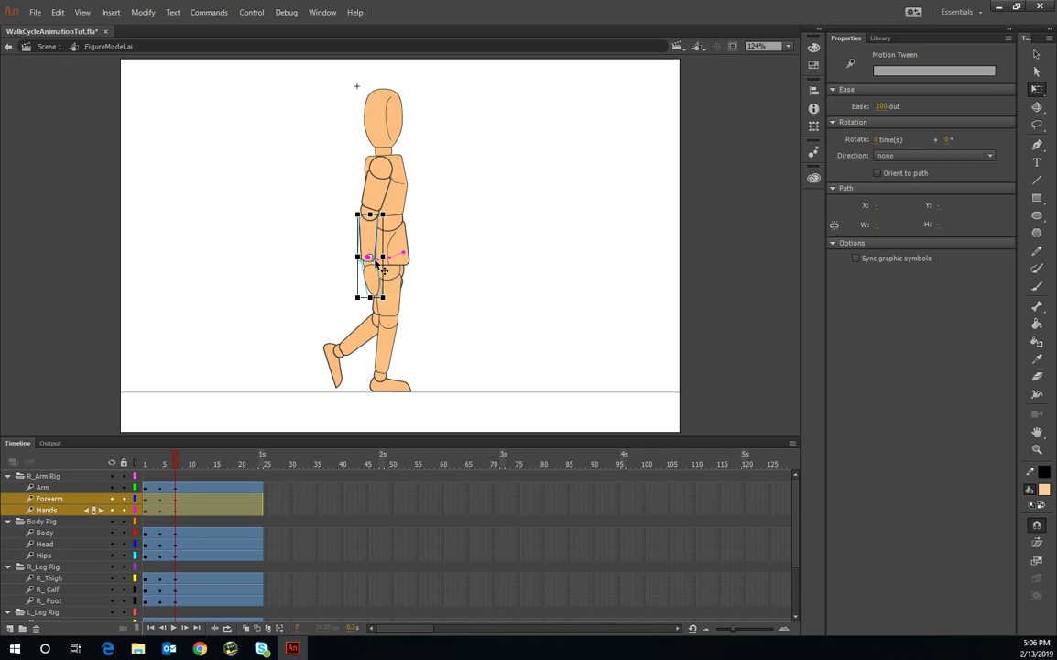
click(376, 224)
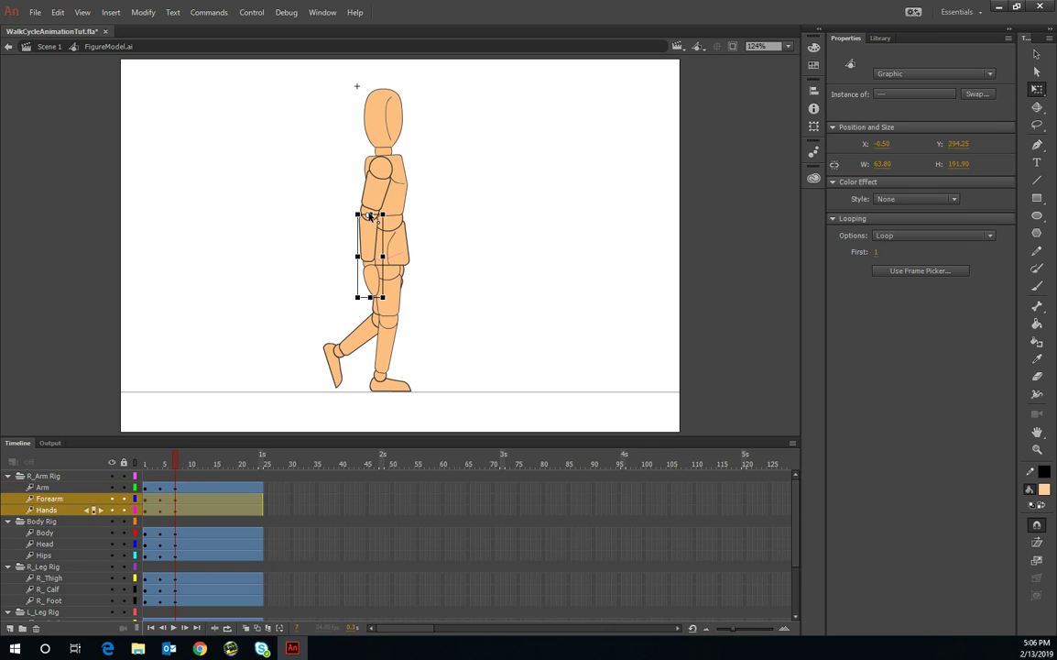
drag(399, 310, 380, 306)
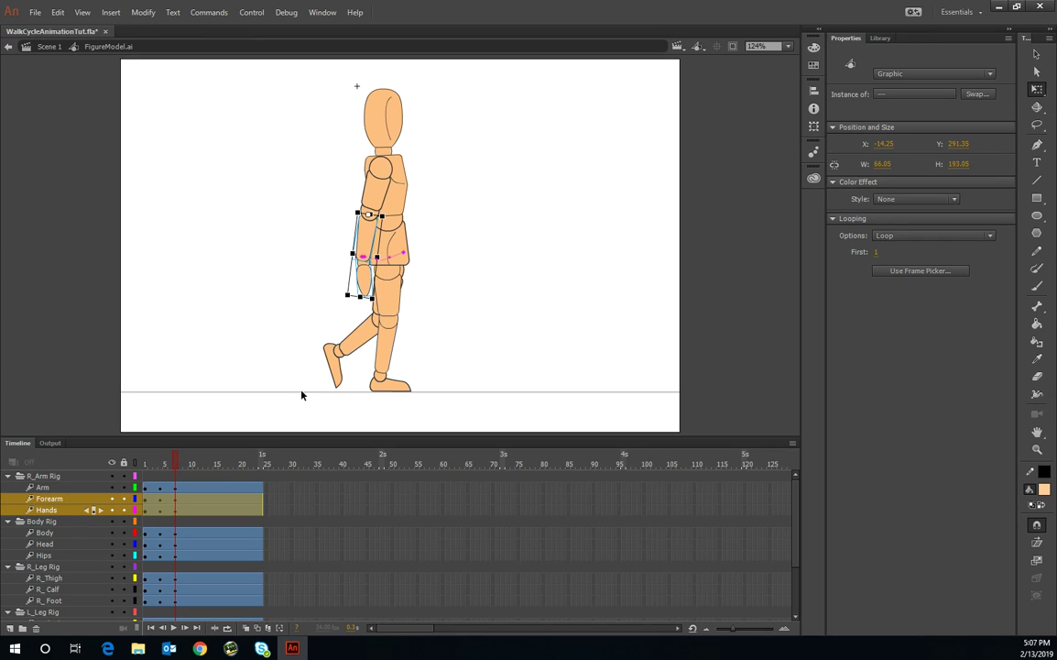
click(46, 509)
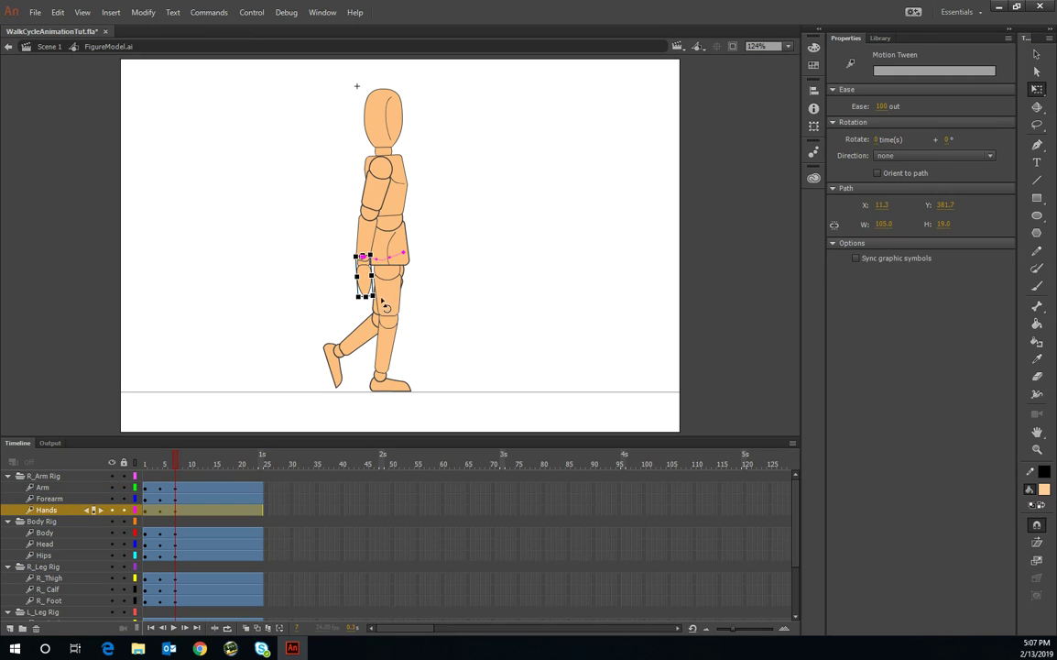
mouse_move(386, 308)
mouse_down()
mouse_move(347, 308)
mouse_move(370, 310)
mouse_up()
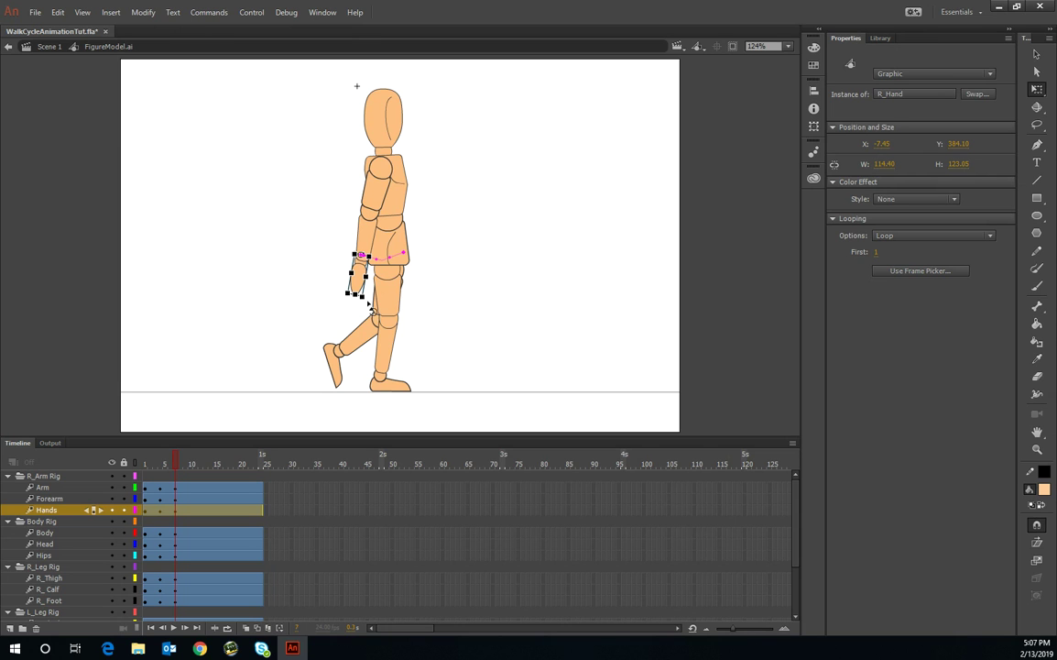
click(166, 466)
drag(166, 466, 131, 485)
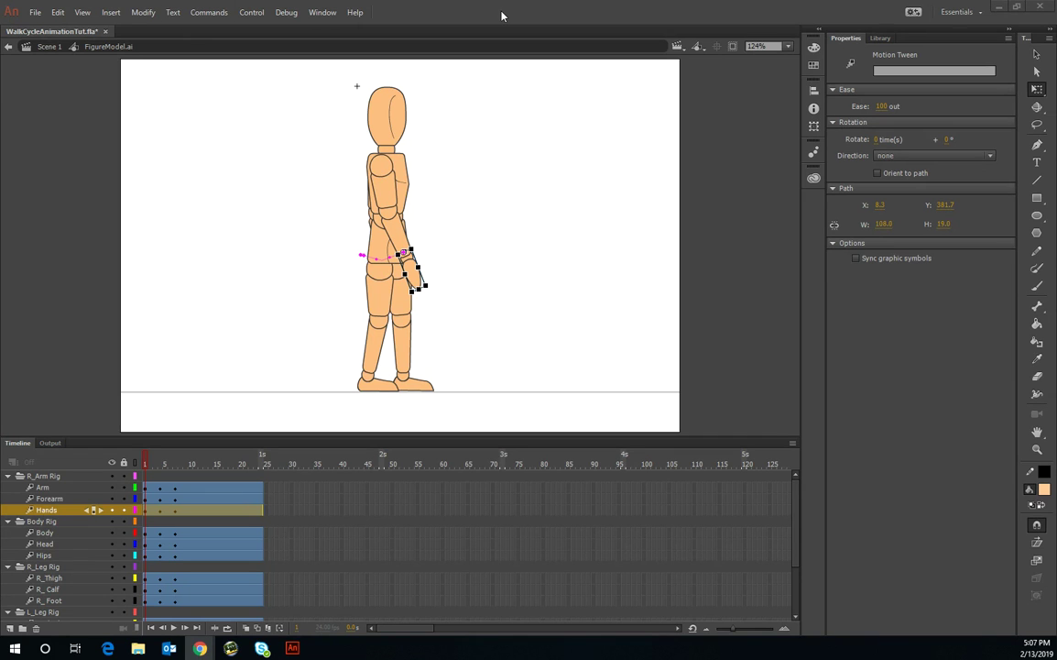
Step: Return to Animate and step through the walk from frame 4 to frame 8, settling on frame 7
click(451, 10)
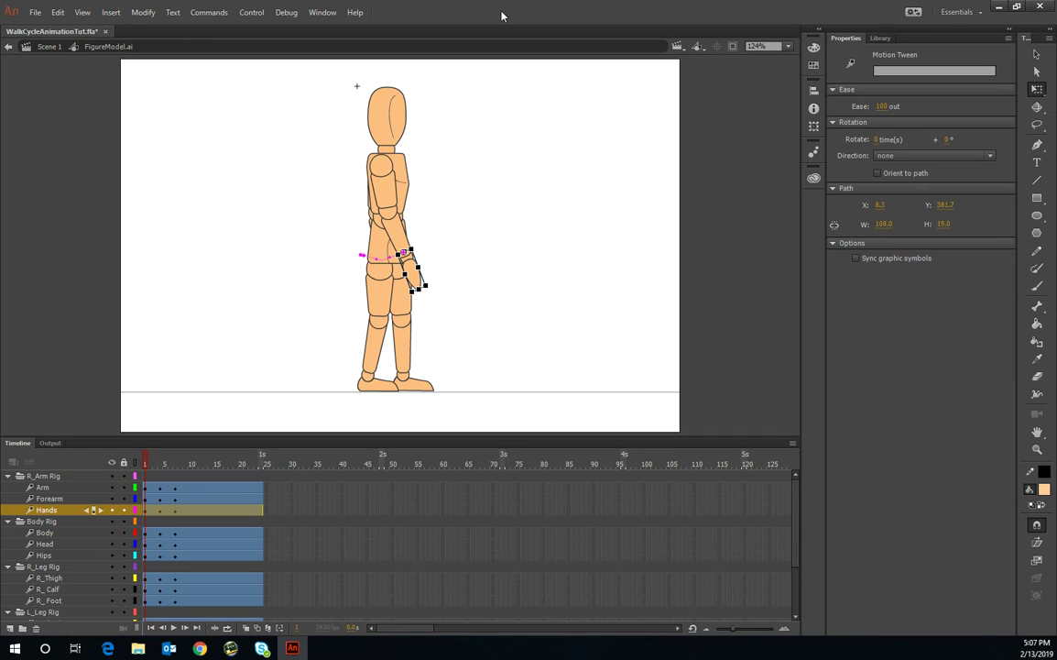
click(157, 466)
drag(157, 469, 182, 471)
click(175, 509)
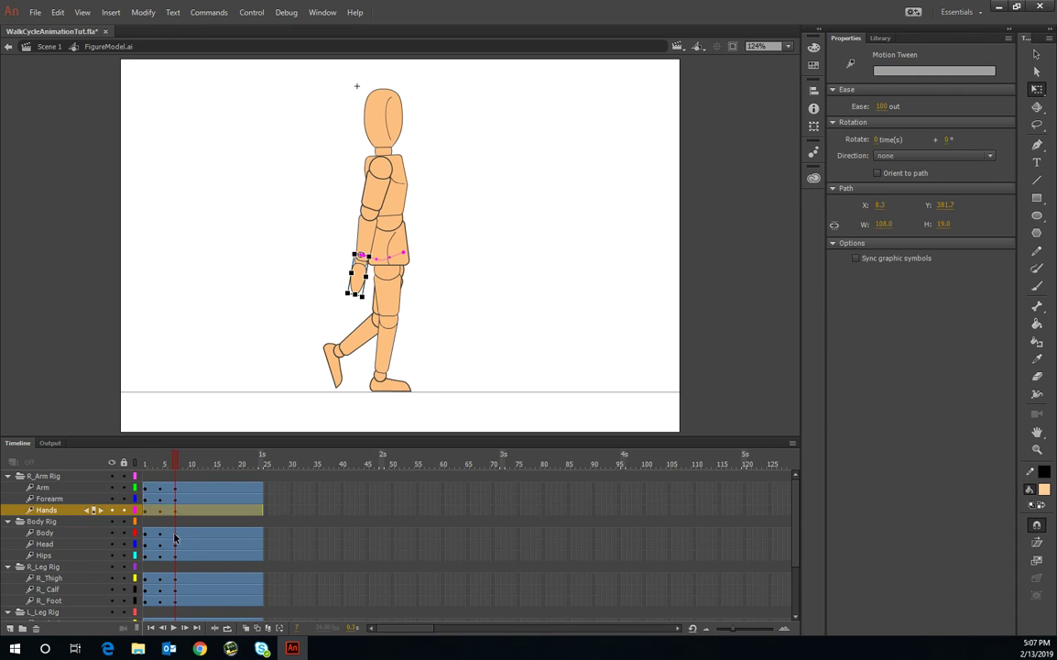
scroll(176, 558, down, 3)
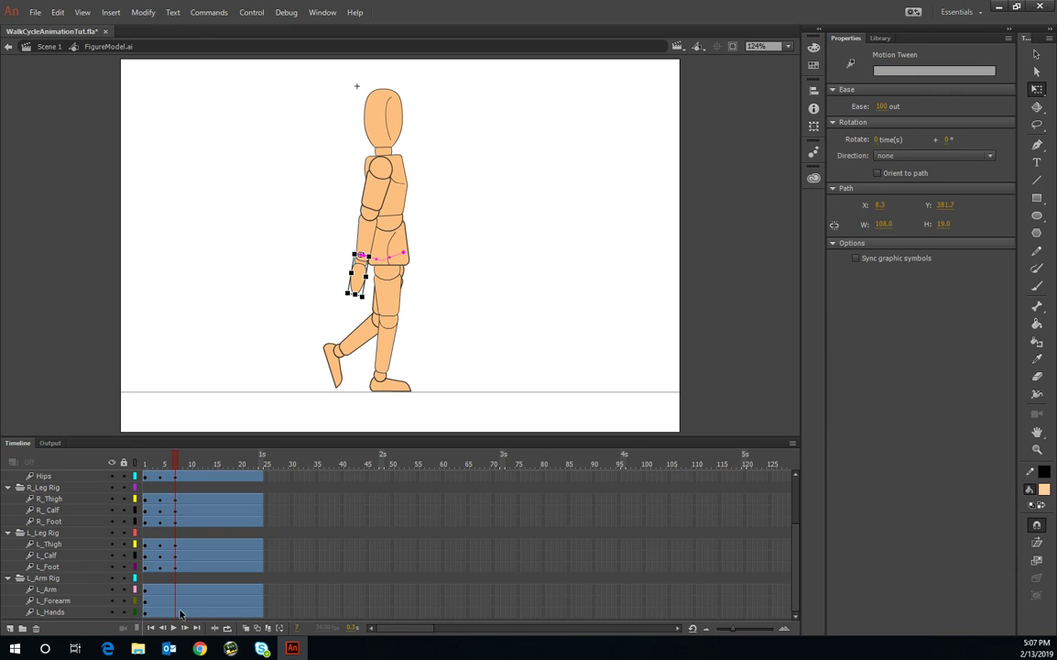
scroll(188, 573, up, 3)
click(182, 469)
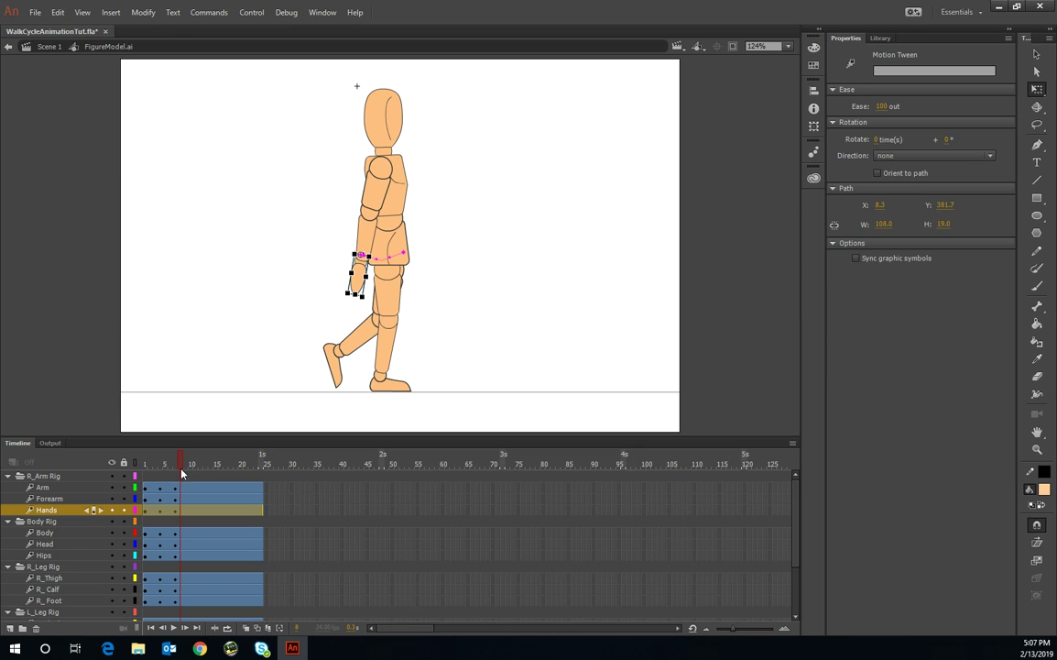
click(178, 472)
Step: Insert keyframes (All) at frame 10 on the Arm, Forearm and Hands layers
click(190, 469)
click(204, 487)
shift+click(204, 498)
shift+click(203, 509)
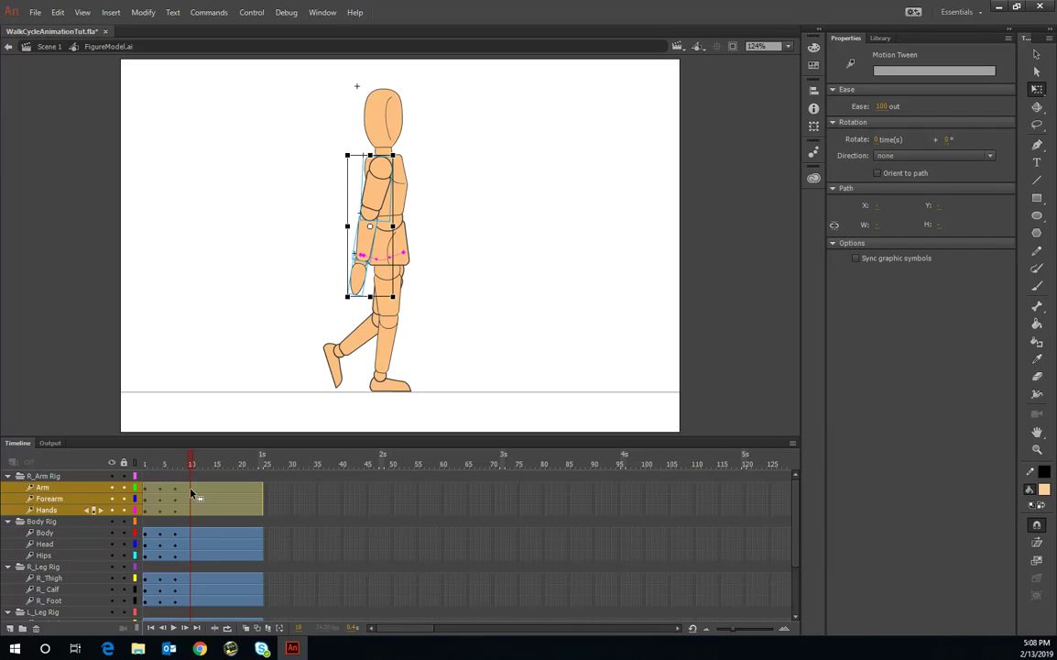
right_click(193, 495)
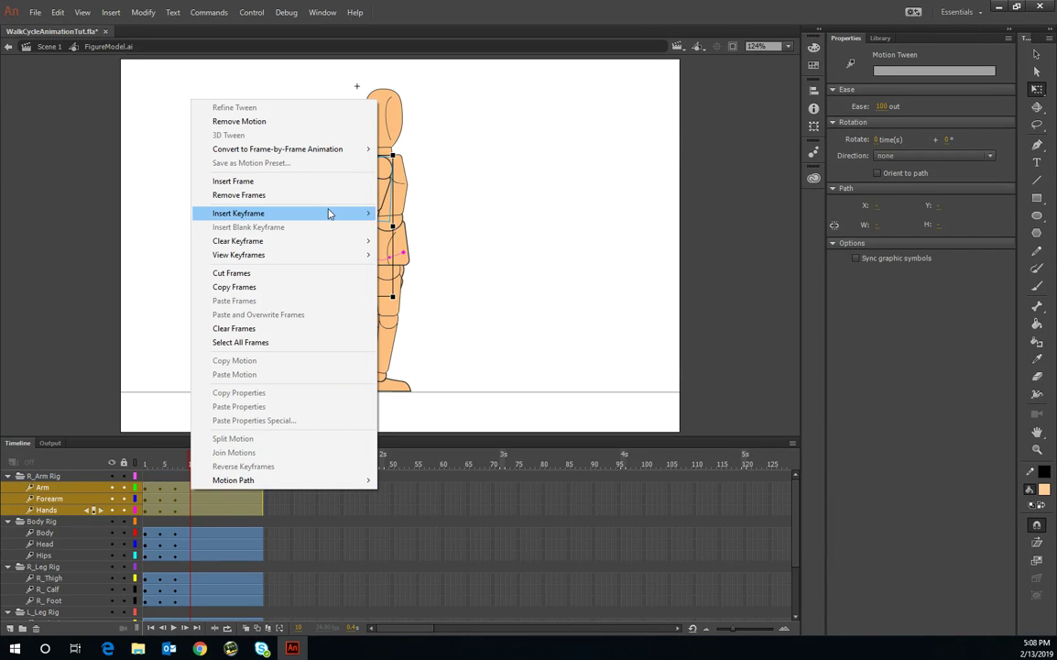
mouse_move(329, 213)
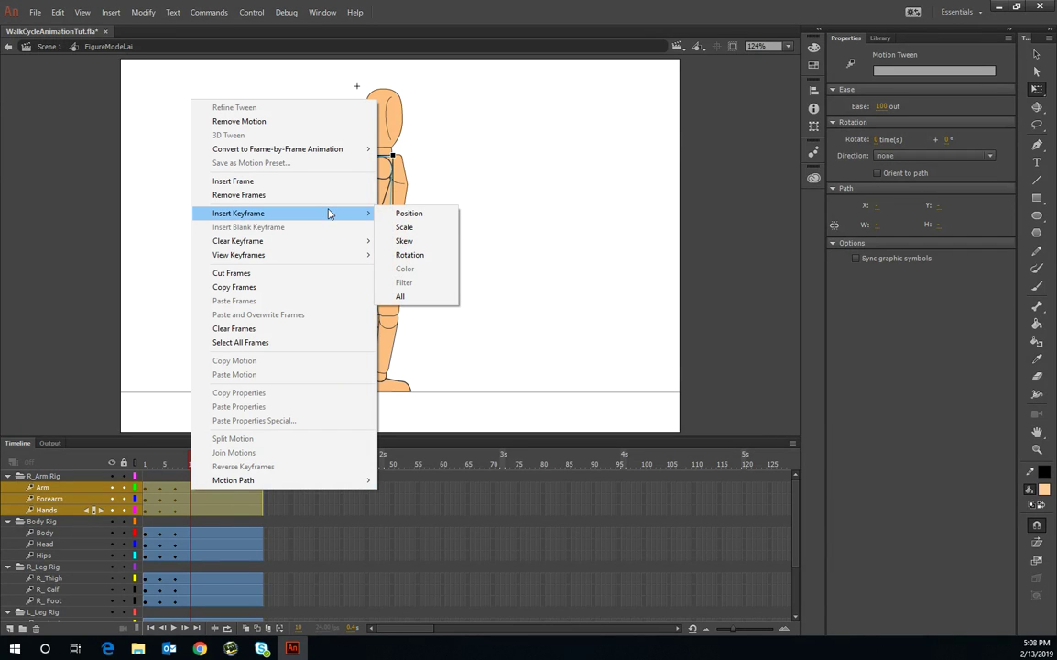
click(403, 214)
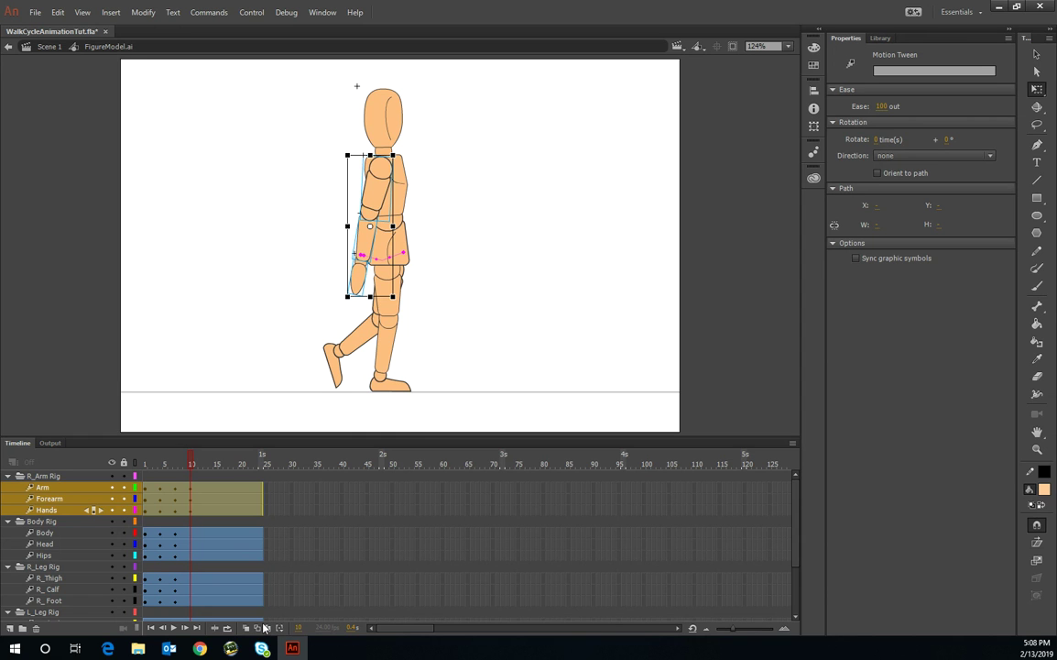
mouse_move(200, 648)
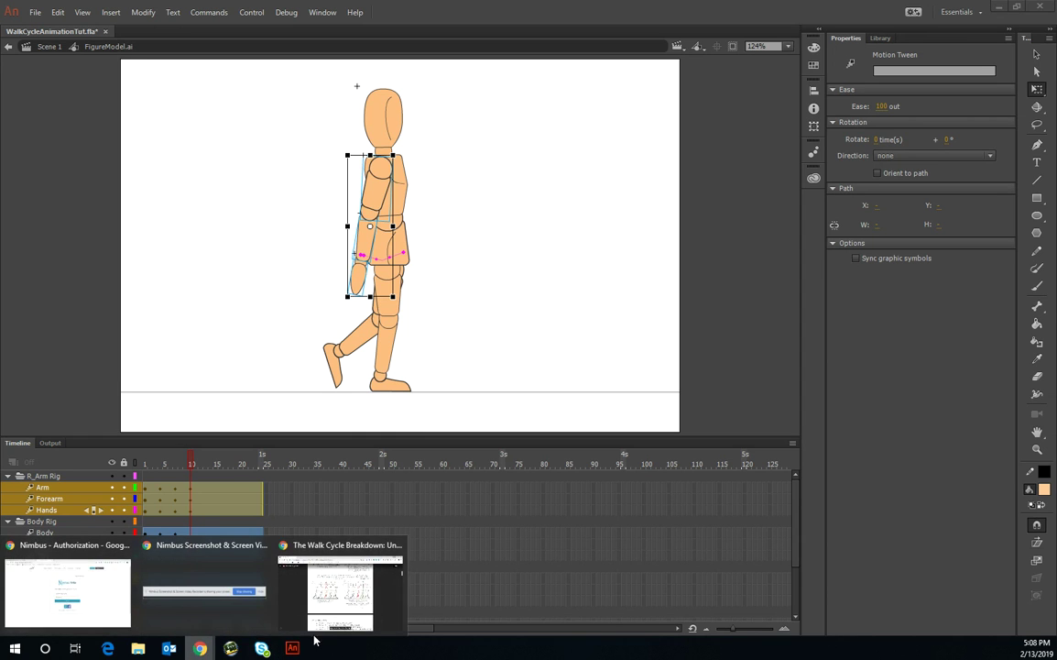
click(356, 617)
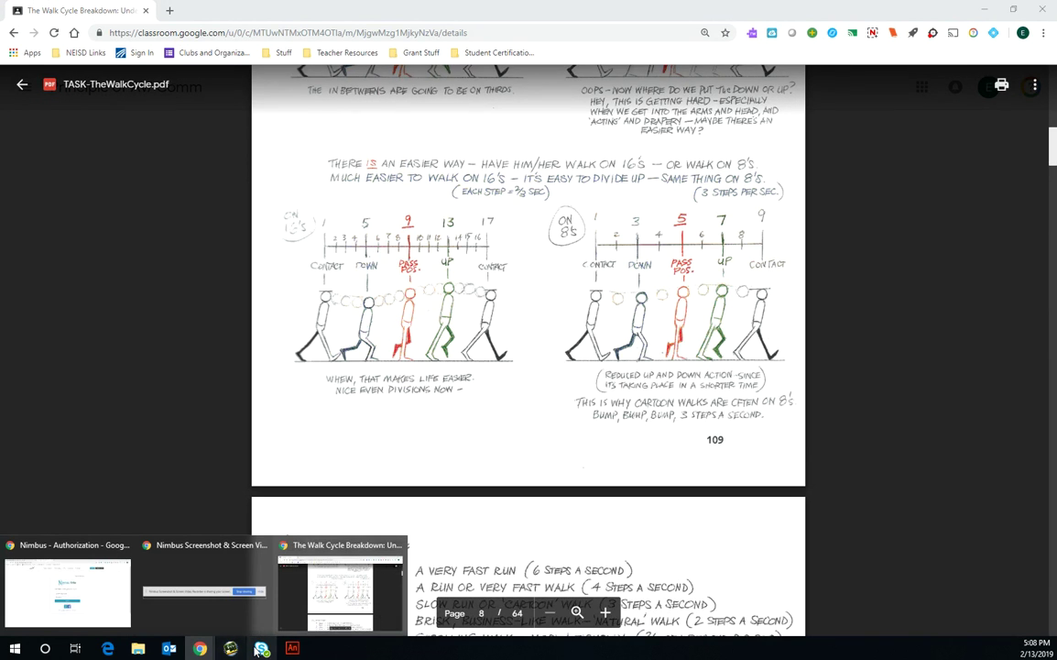
click(295, 648)
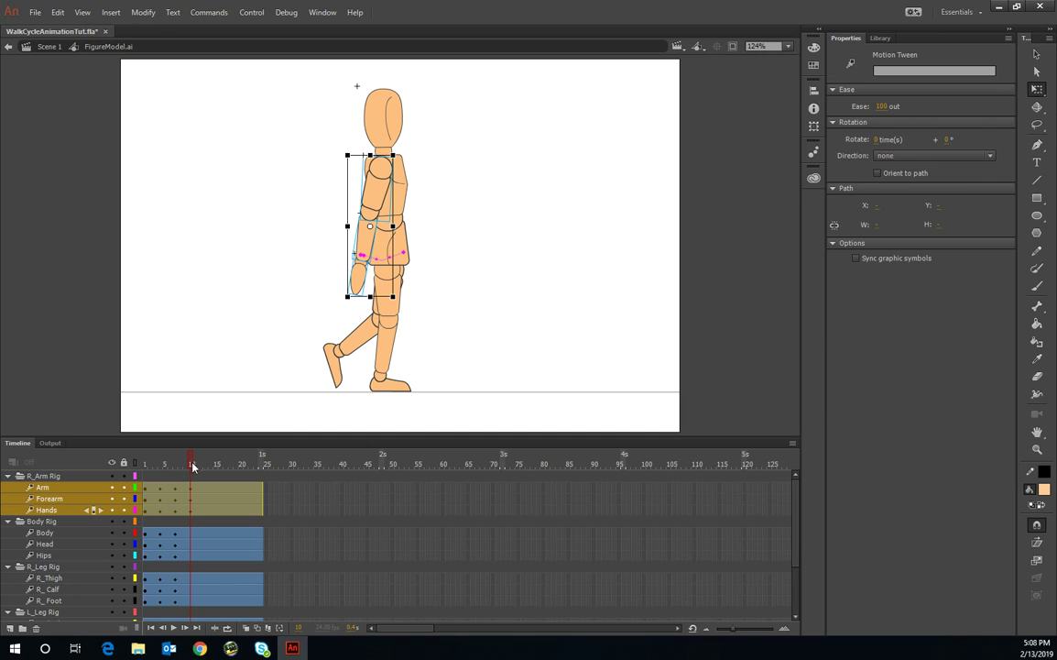
Step: Scrub the playhead back and forth through frames 1 to 4 to preview the walk
drag(189, 464, 155, 472)
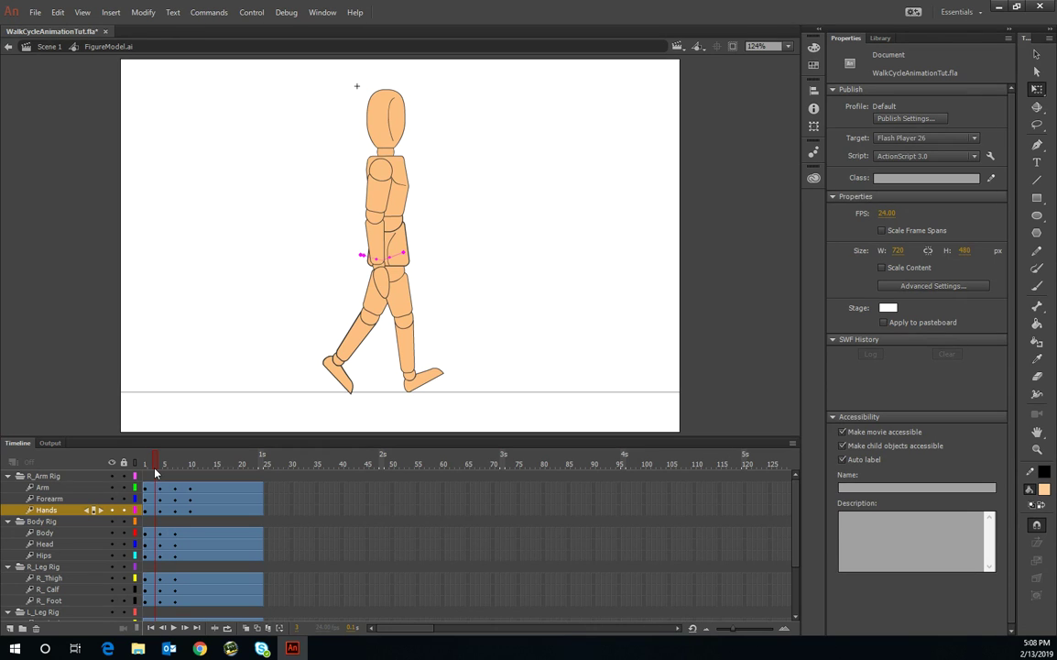
scroll(156, 494, down, 3)
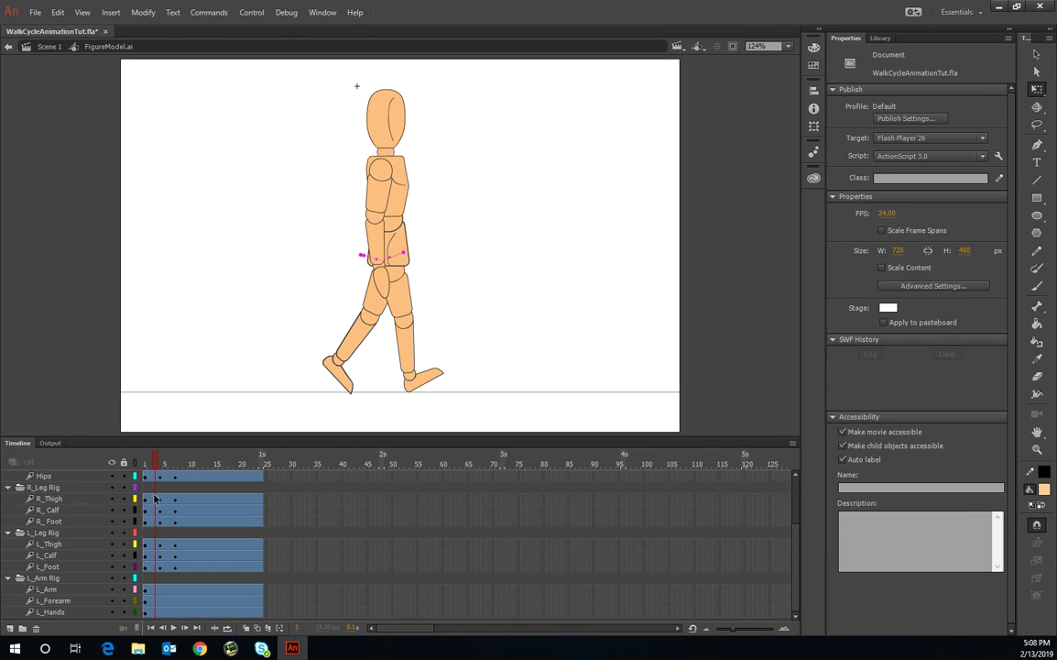
scroll(155, 497, up, 2)
click(162, 464)
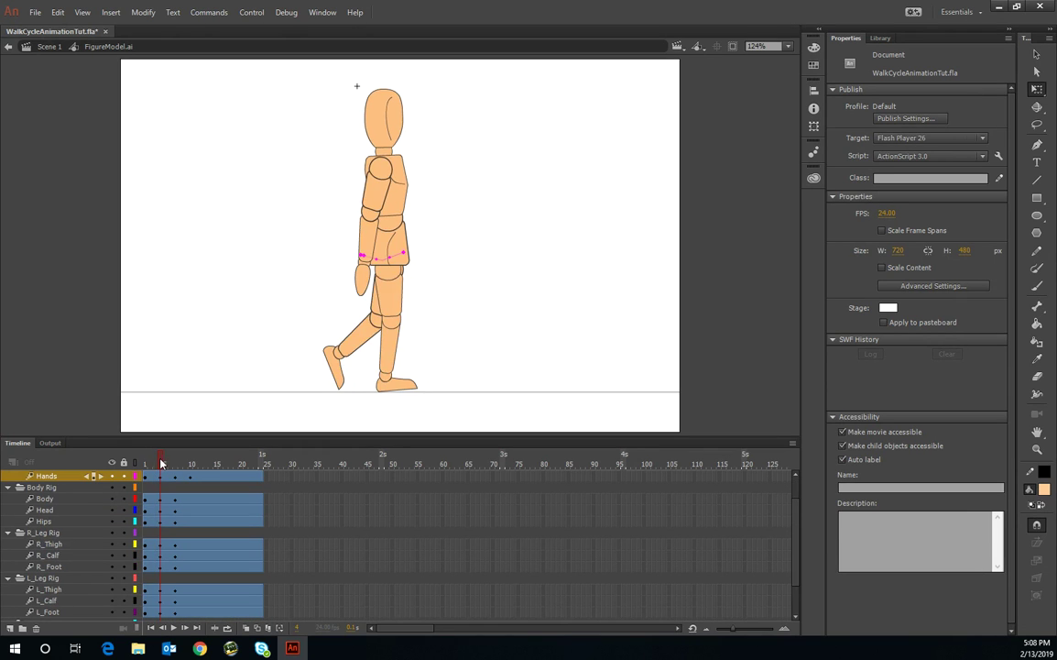
mouse_move(161, 464)
mouse_down()
mouse_move(175, 465)
mouse_move(147, 465)
mouse_move(157, 476)
mouse_up()
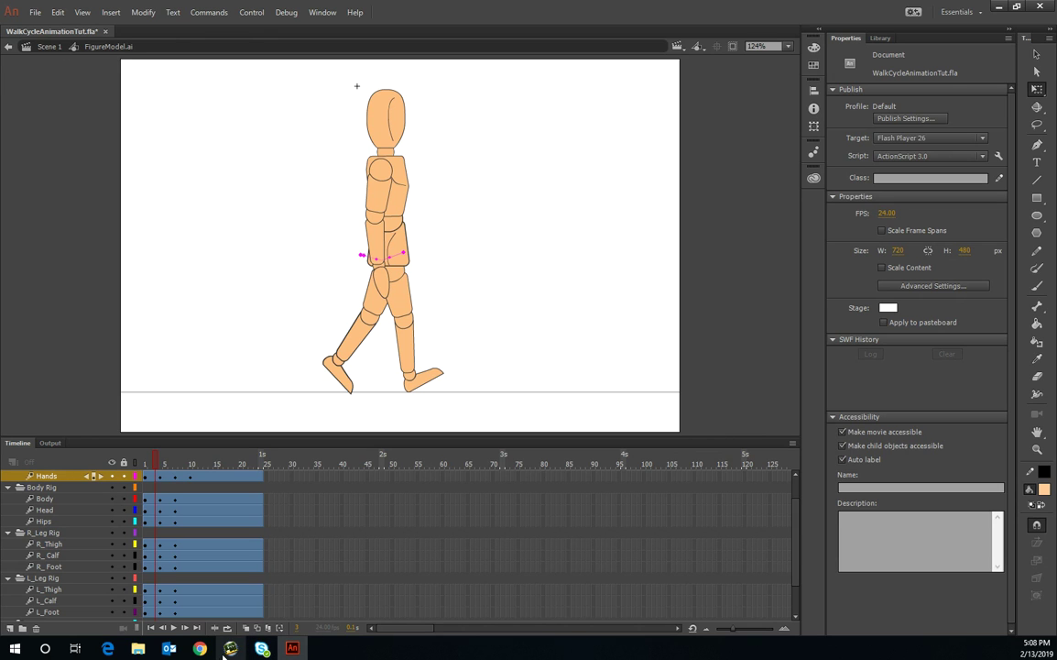
Step: Read the PDF's passing, down and up position pages, then minimize Chrome
mouse_move(216, 652)
click(293, 614)
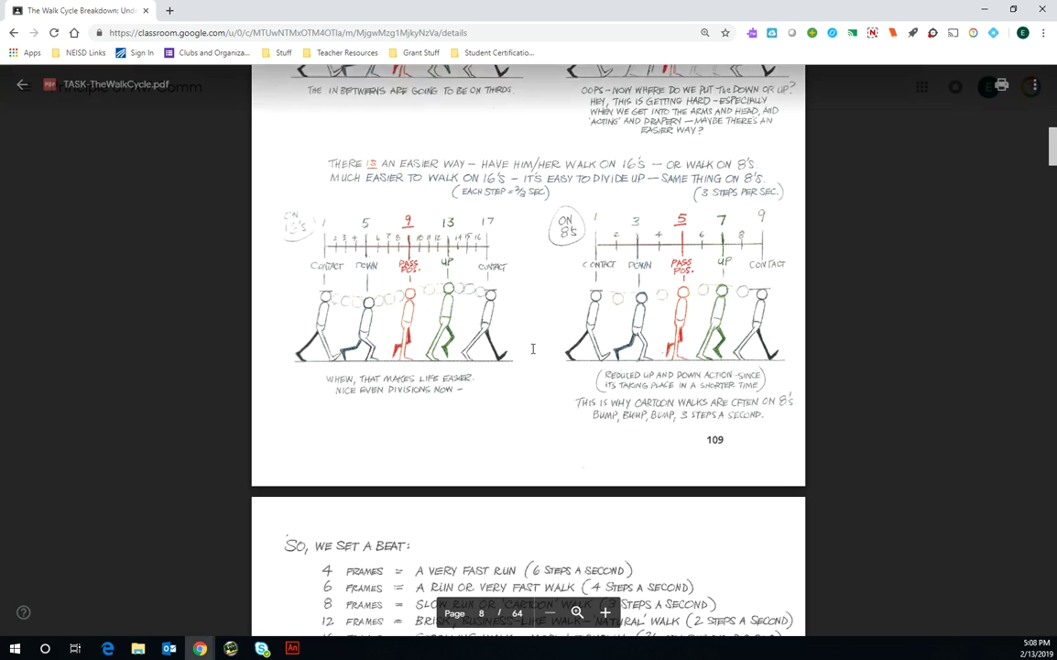
scroll(463, 358, up, 15)
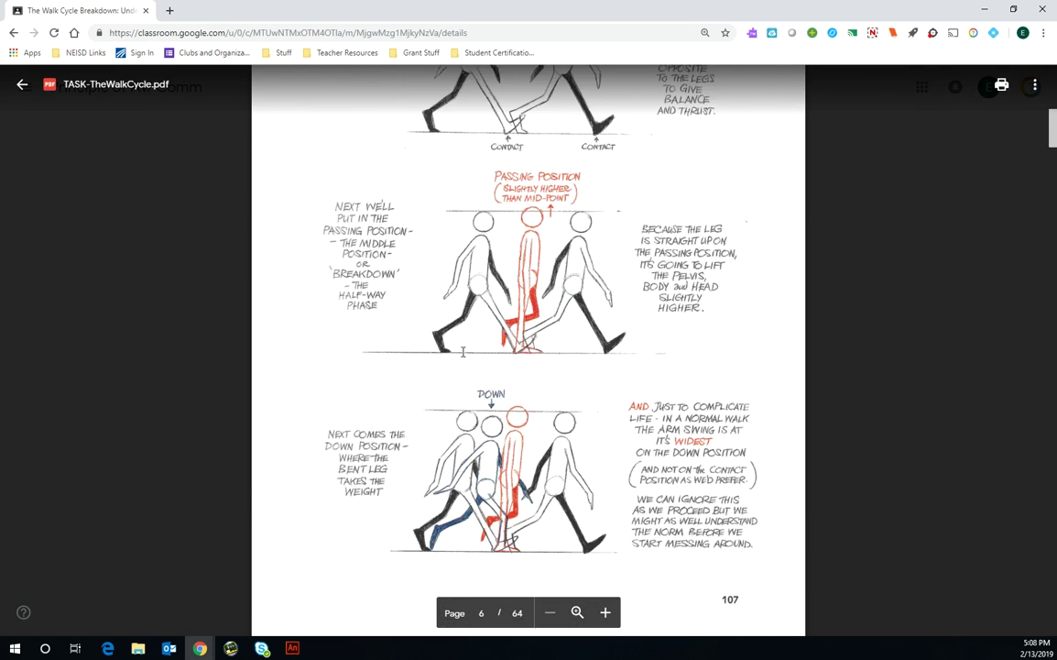
scroll(463, 352, up, 2)
scroll(463, 354, down, 8)
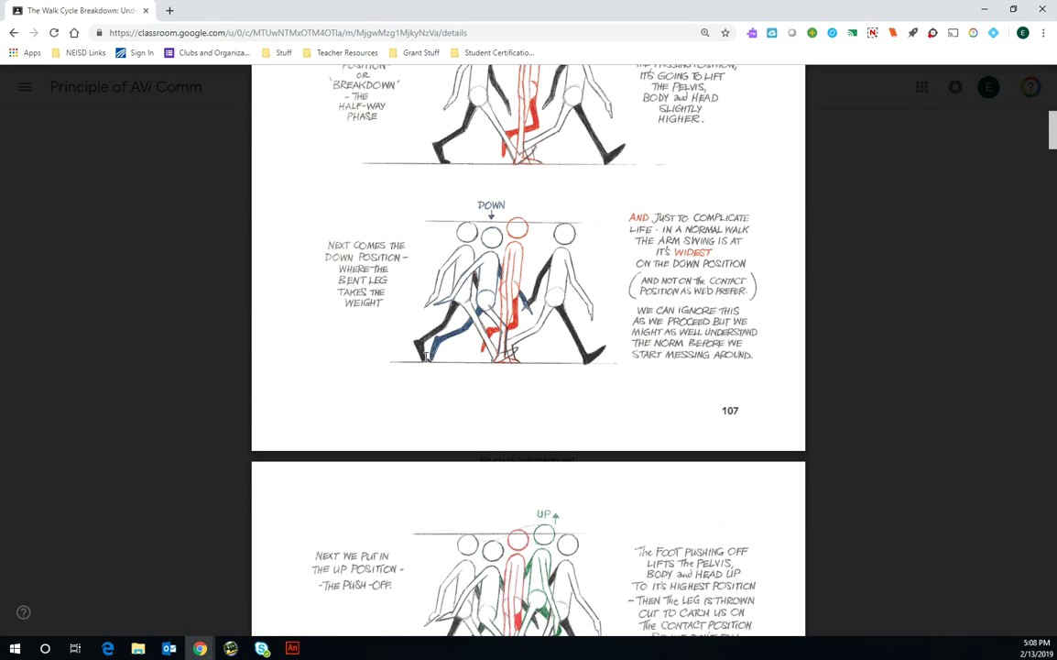
scroll(386, 315, up, 12)
scroll(430, 351, up, 20)
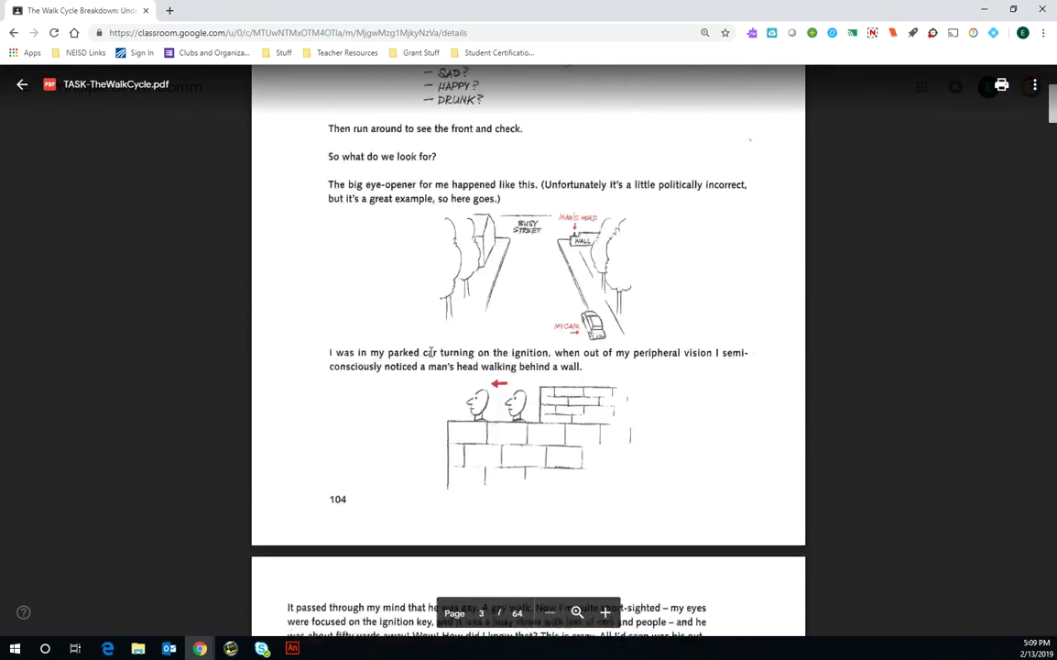
scroll(430, 351, down, 5)
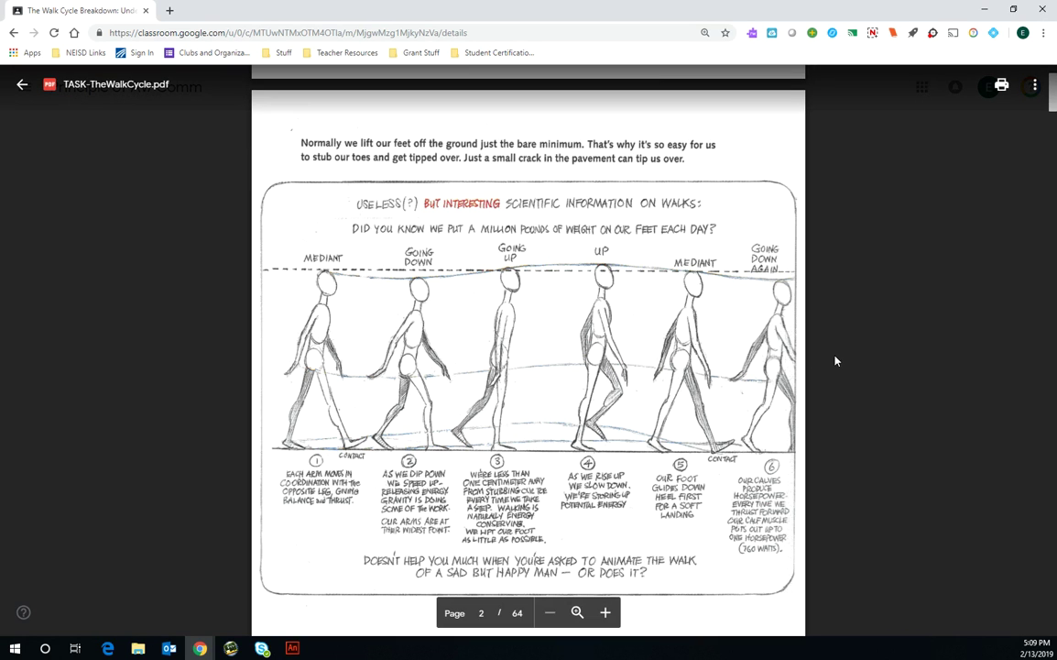
click(987, 11)
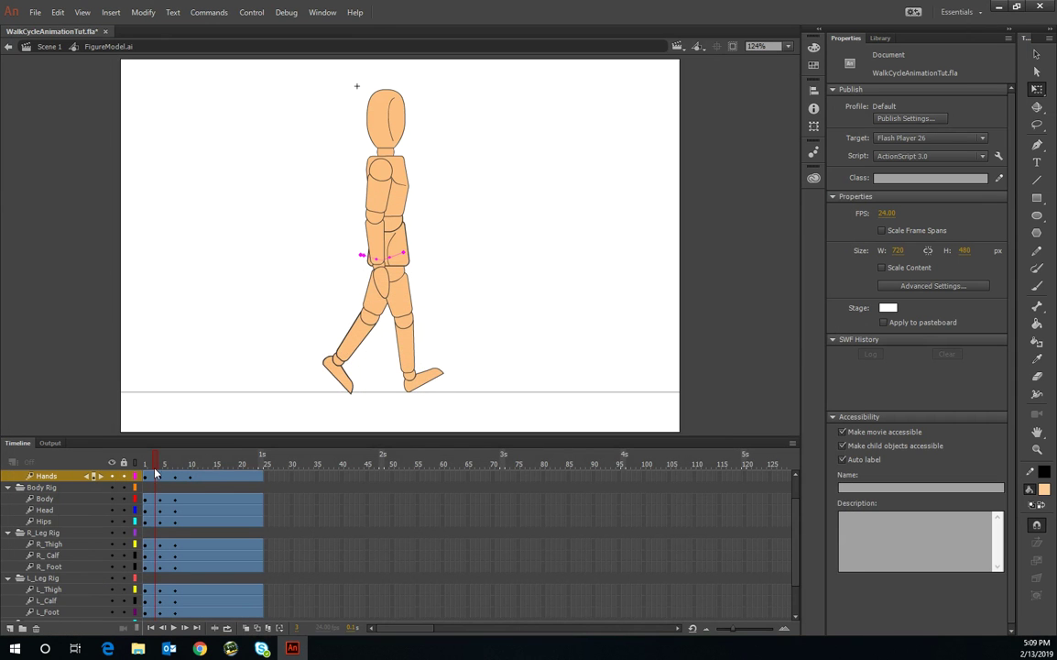
Step: Rotate the Body, Head and Hips layers together slightly forward at frame 7
drag(156, 470, 176, 478)
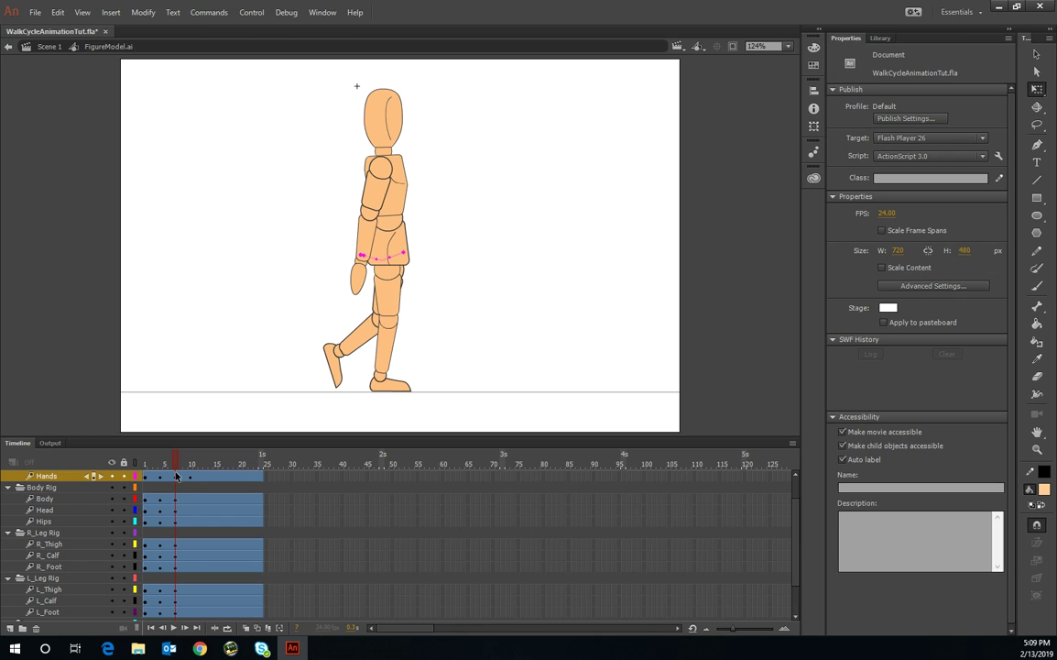
click(175, 502)
click(176, 510)
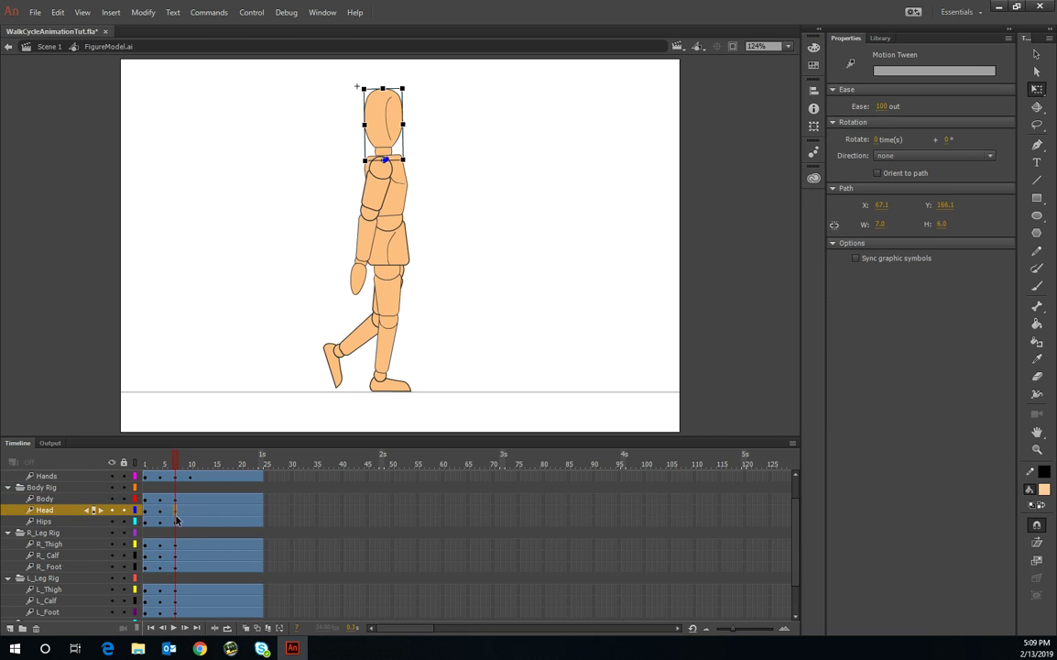
click(44, 498)
shift+click(41, 522)
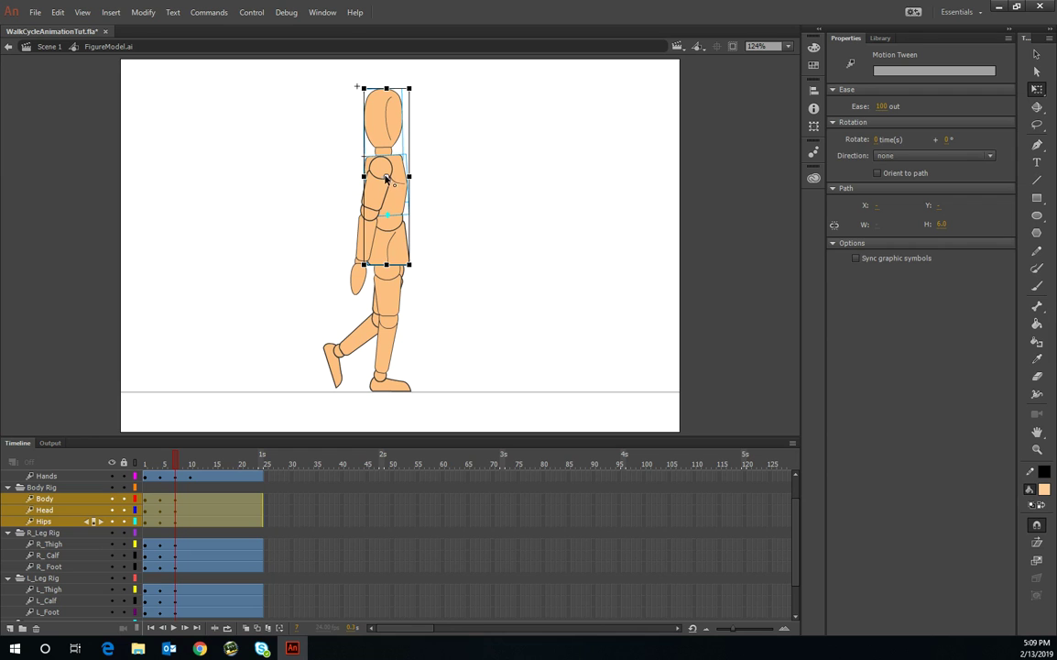
click(386, 267)
drag(418, 95, 427, 94)
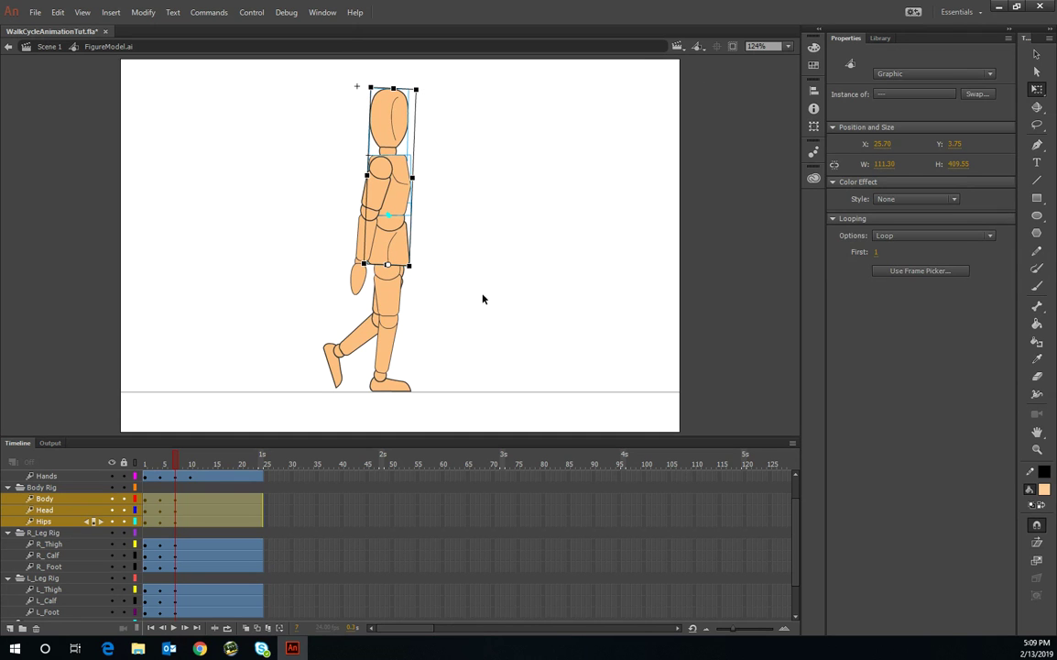
mouse_move(170, 465)
mouse_down()
mouse_move(145, 468)
mouse_move(185, 479)
mouse_move(174, 476)
mouse_up()
Step: Tilt the head a little further forward and replay the walk from frame 1 to 7
click(175, 520)
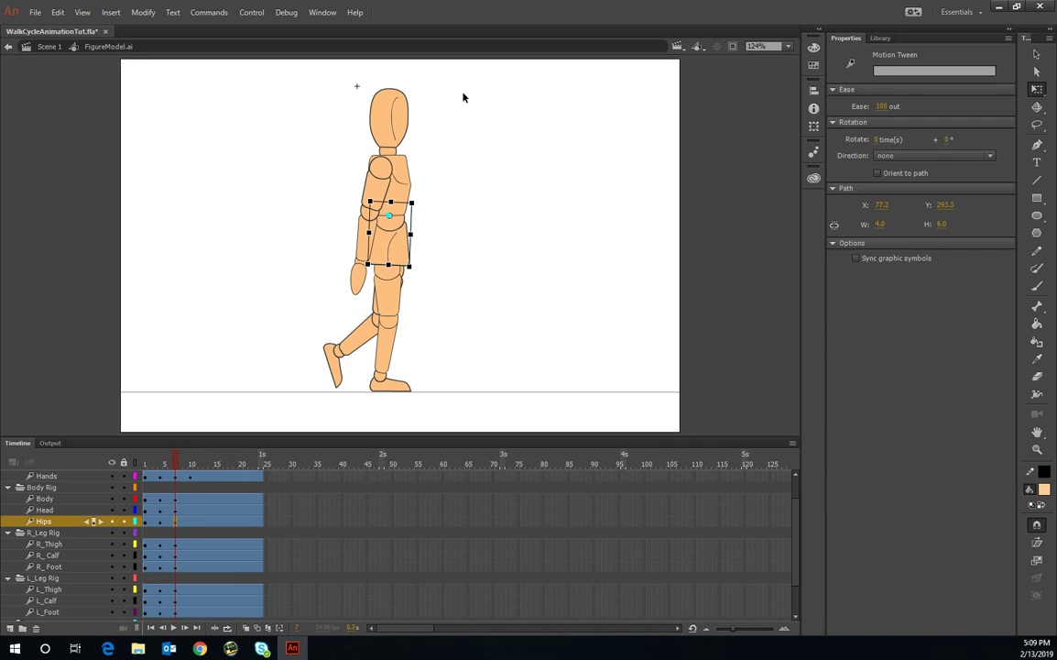
click(175, 509)
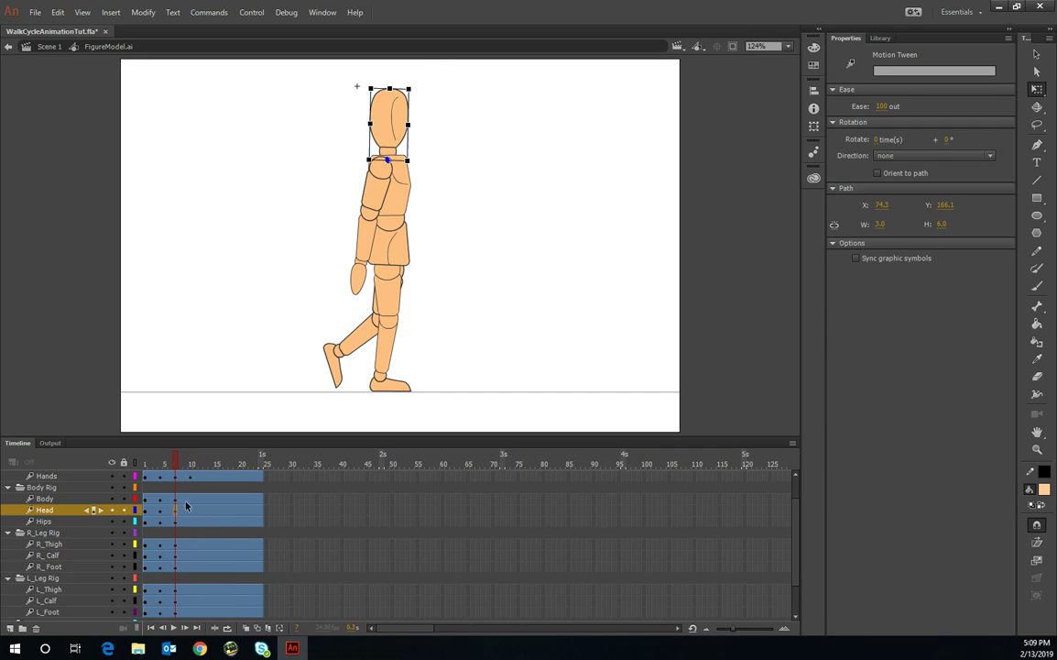
drag(414, 91, 412, 108)
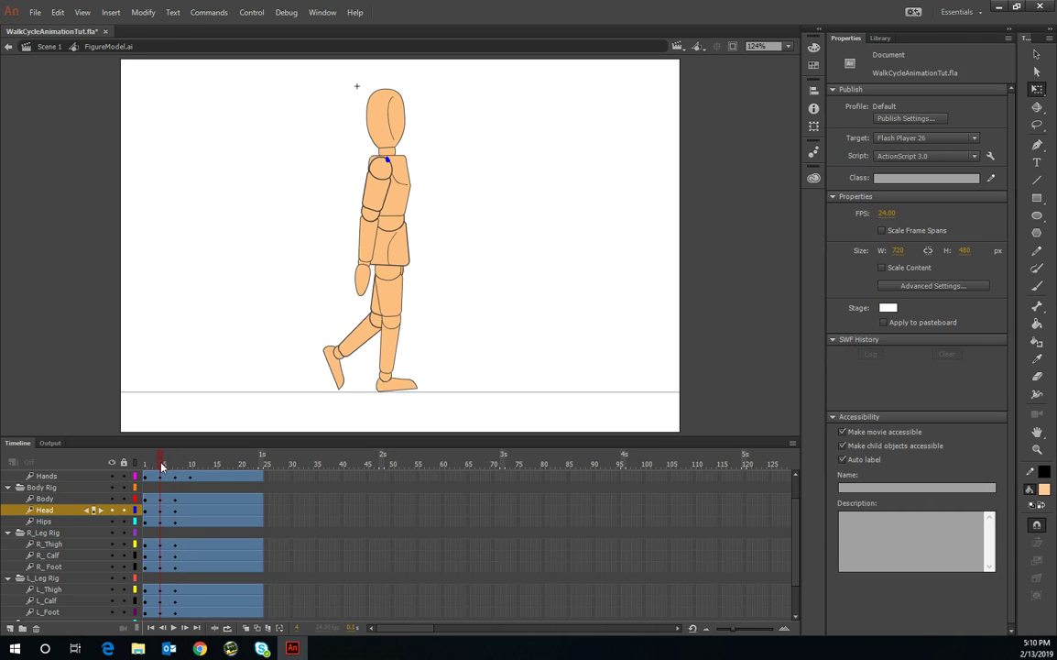
drag(155, 468, 179, 461)
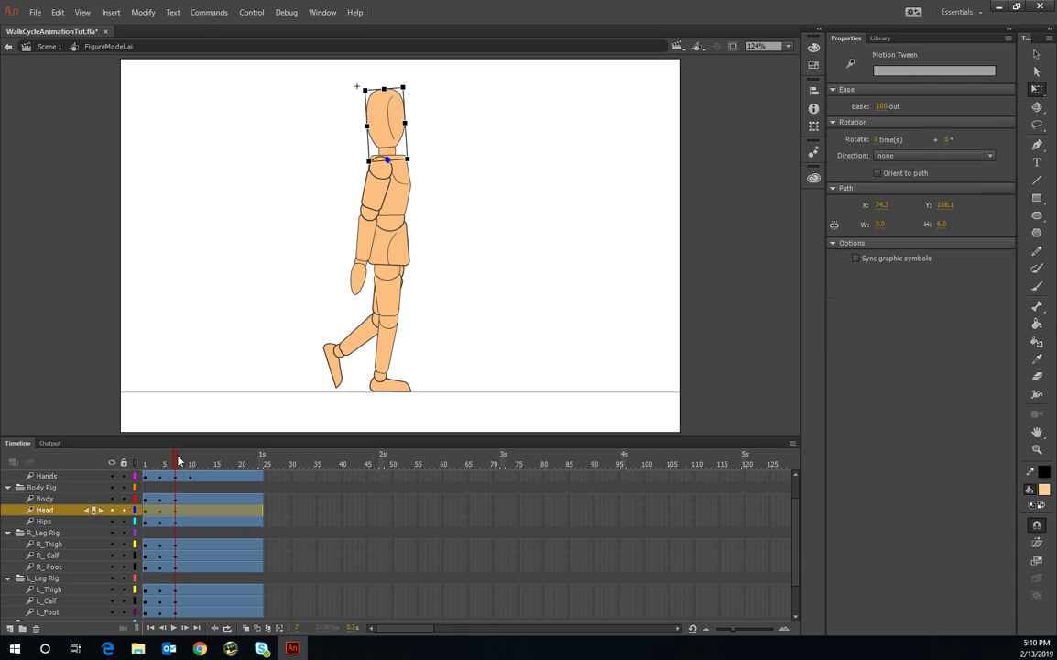
Step: At 200% zoom, rotate the head back upright and scrub forward to frame 10
click(789, 51)
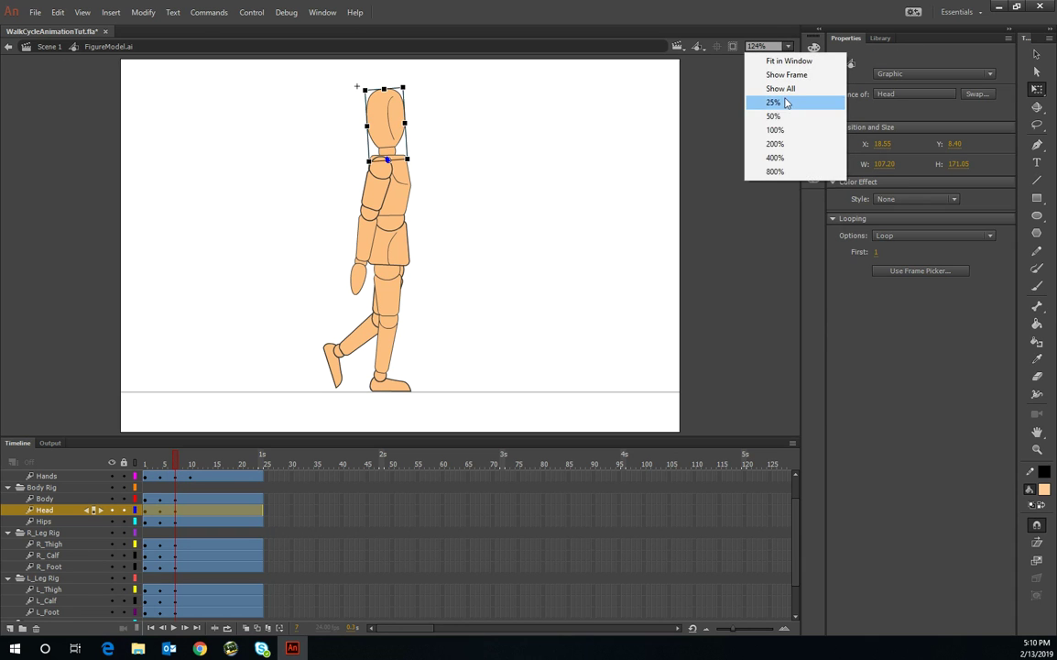
click(777, 144)
drag(435, 181, 441, 181)
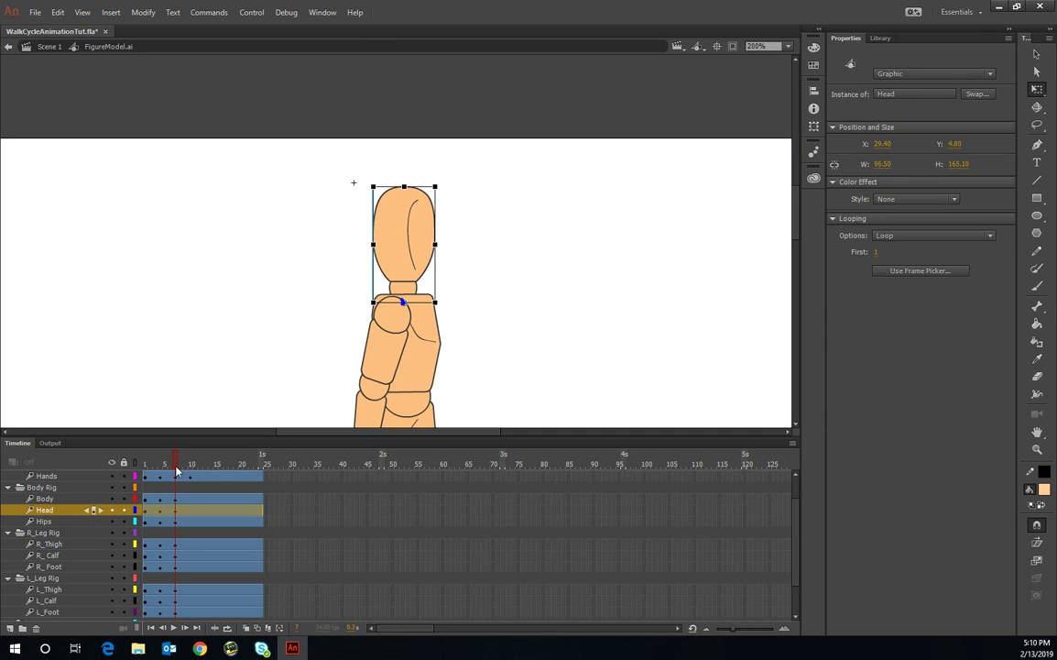
click(144, 465)
drag(144, 465, 186, 466)
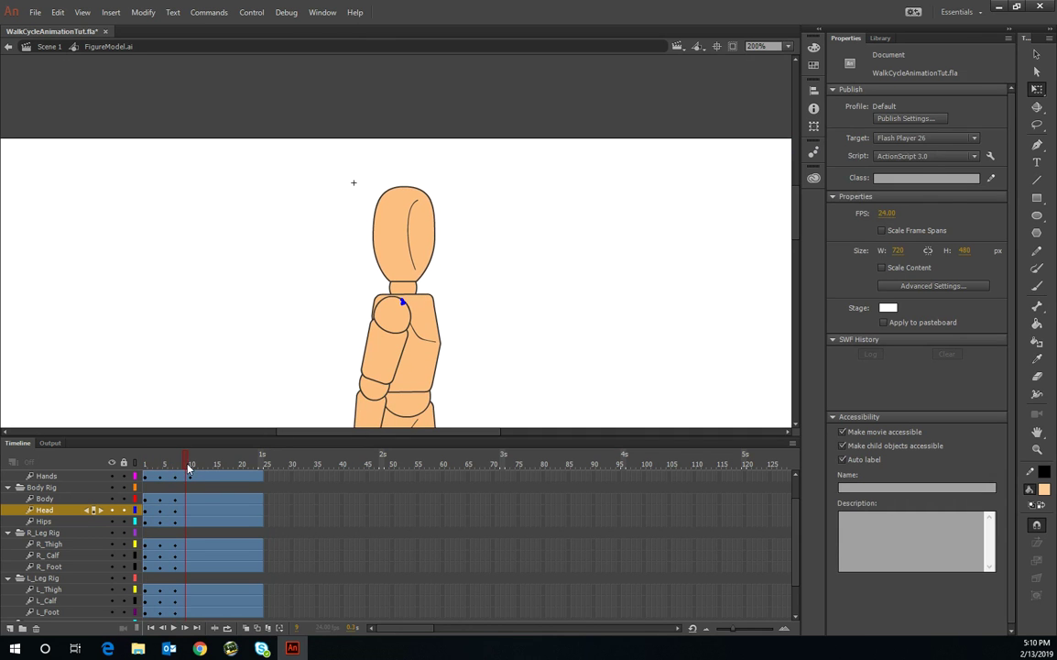
Step: Fit the stage in the window and select the Arm, Forearm and Hands layers
click(403, 229)
click(788, 46)
click(777, 60)
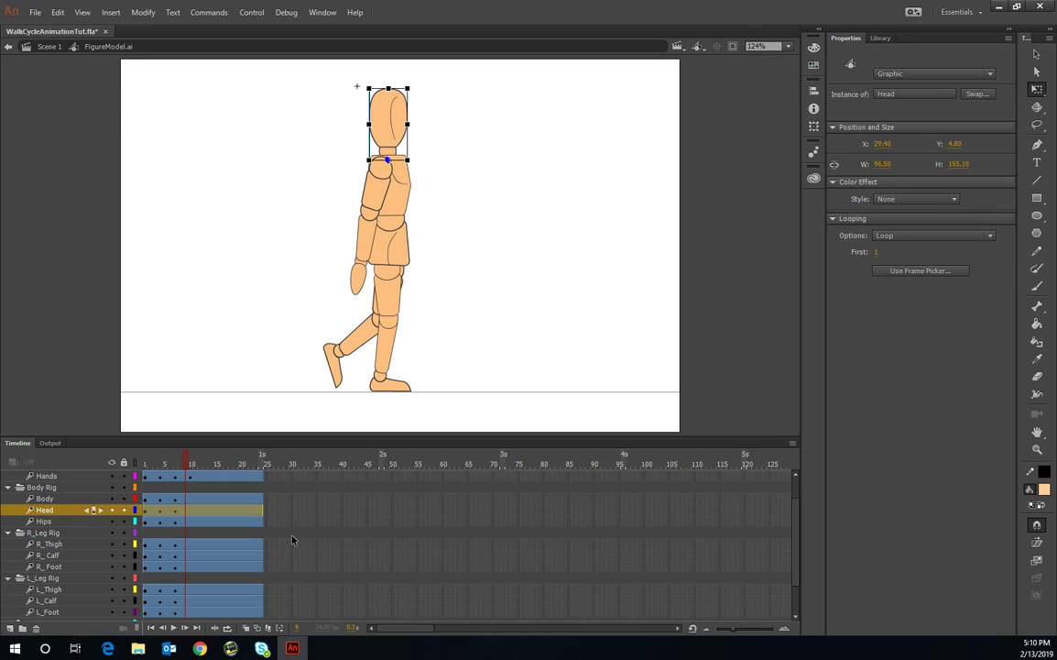
mouse_move(194, 465)
mouse_down()
mouse_move(128, 465)
mouse_move(190, 463)
mouse_up()
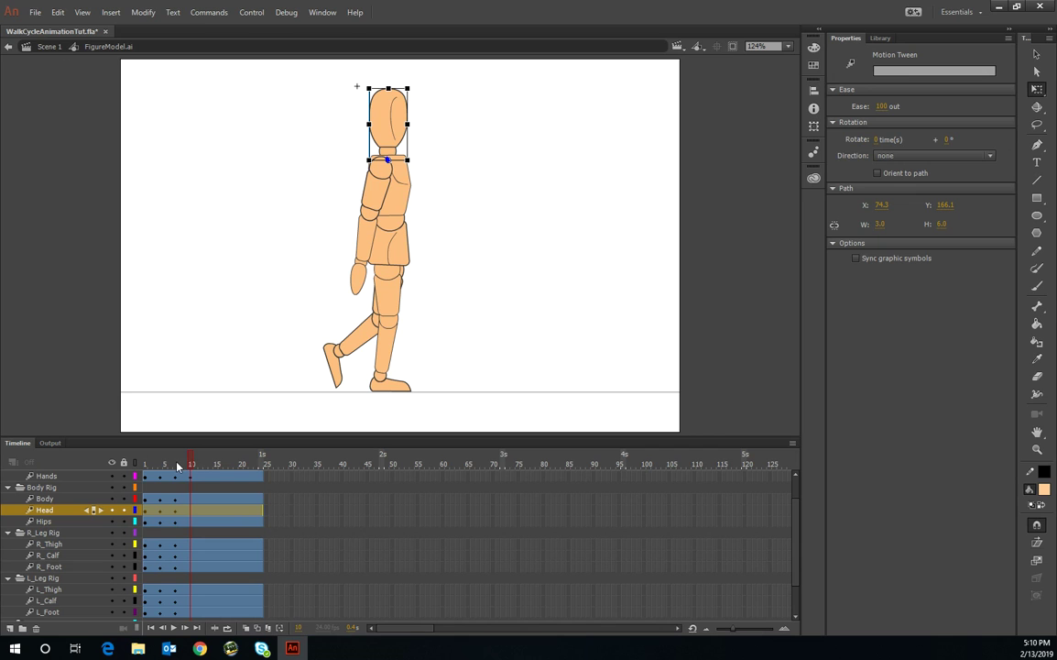
scroll(179, 464, up, 1)
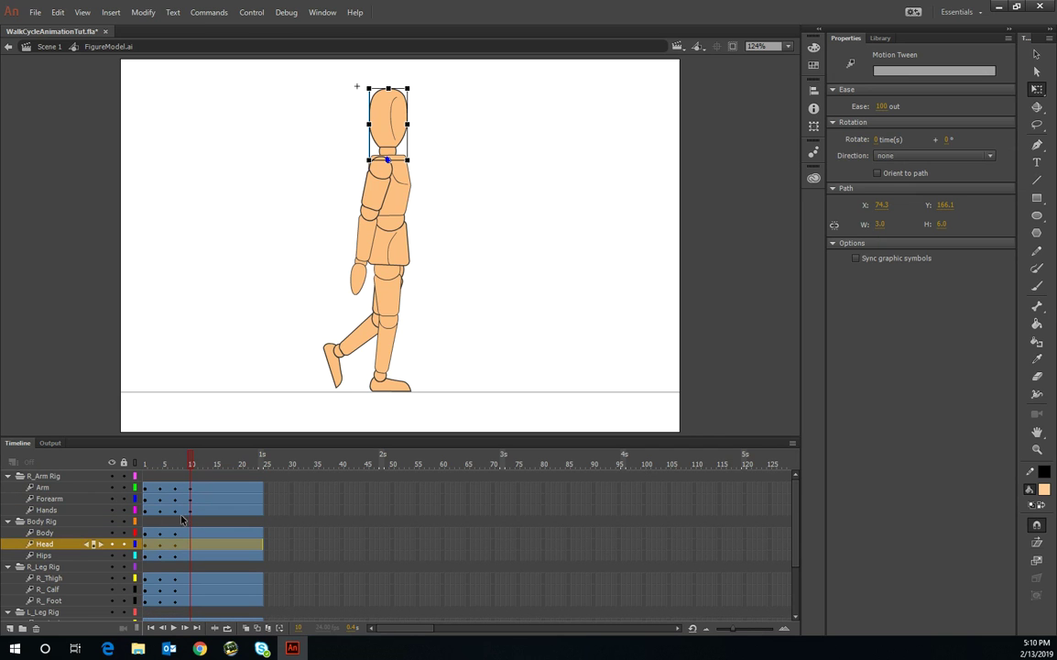
click(37, 486)
shift+click(45, 510)
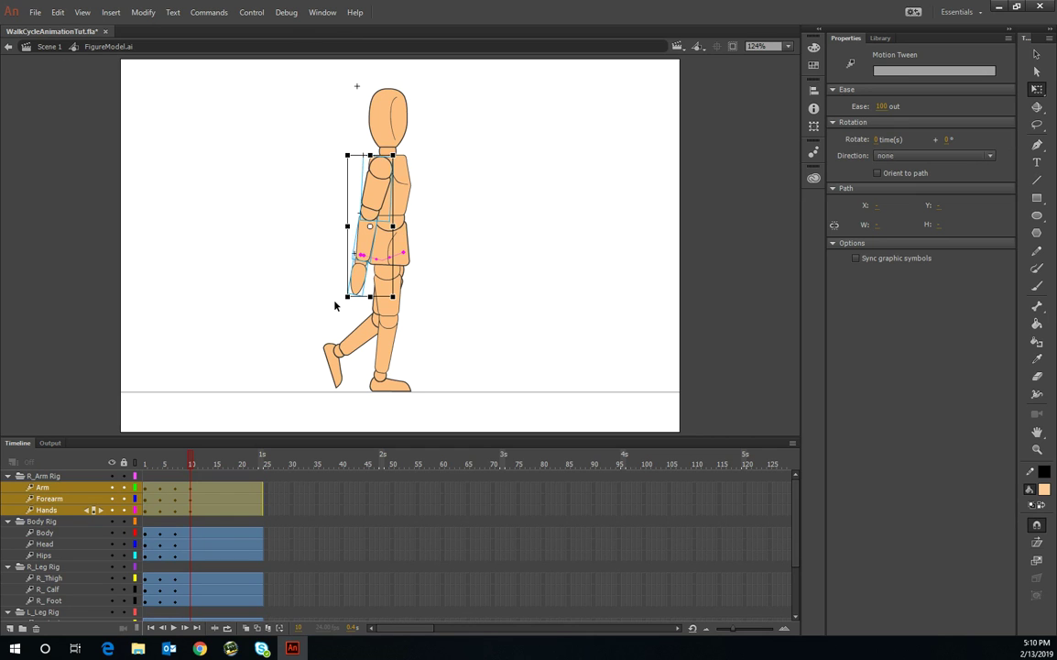
Step: Swing the arm forward at the shoulder, then the forearm and hand forward at the elbow
click(371, 227)
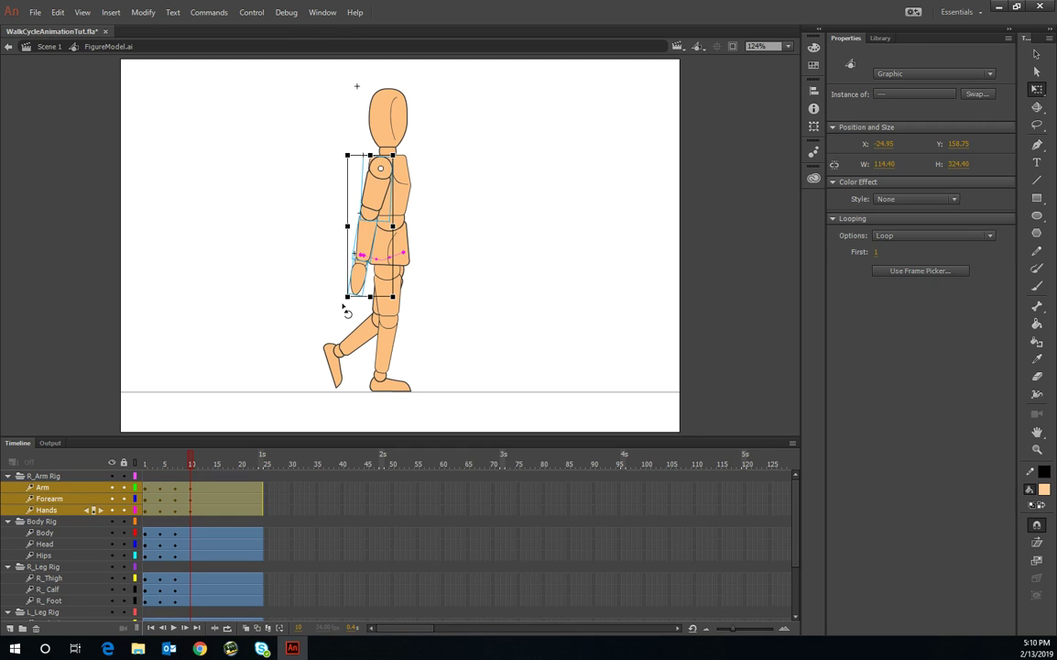
drag(346, 312, 370, 255)
click(49, 499)
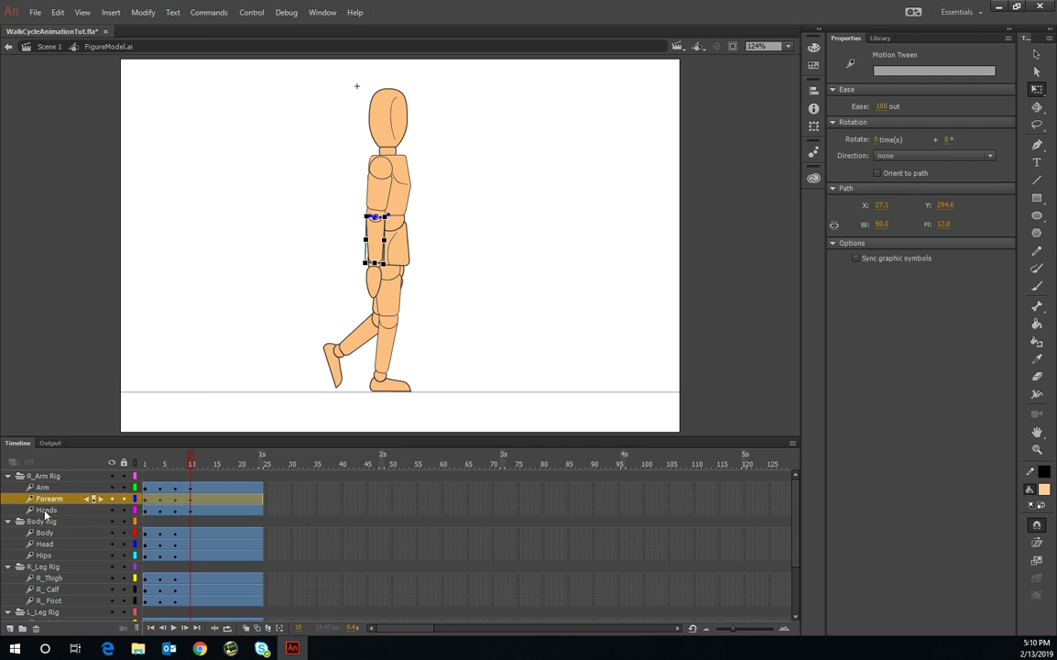
shift+click(46, 510)
click(374, 261)
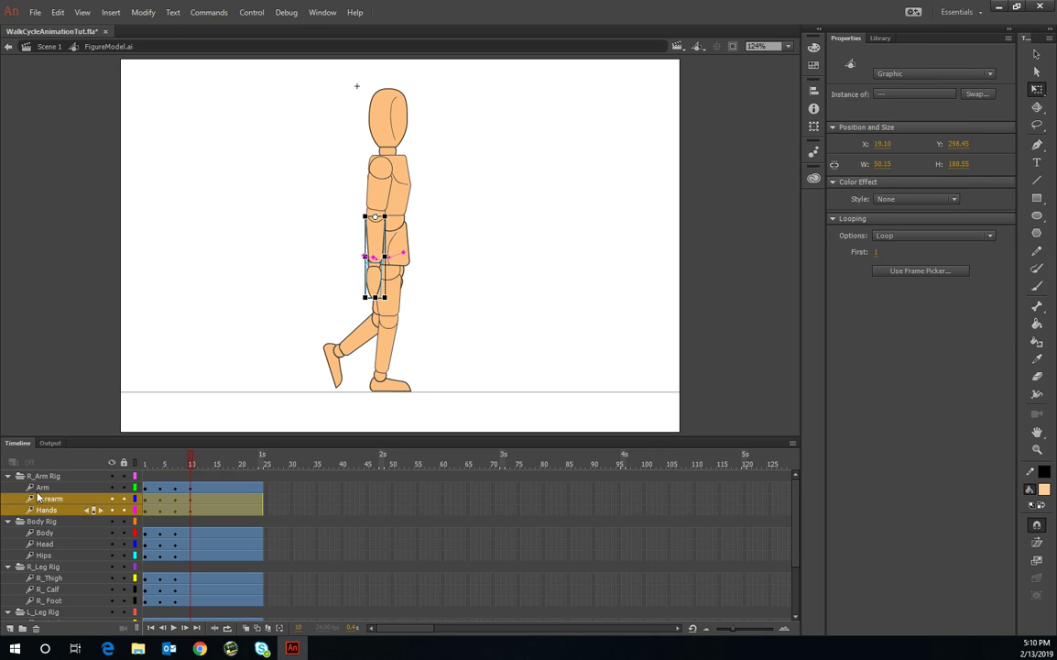
drag(368, 299, 381, 308)
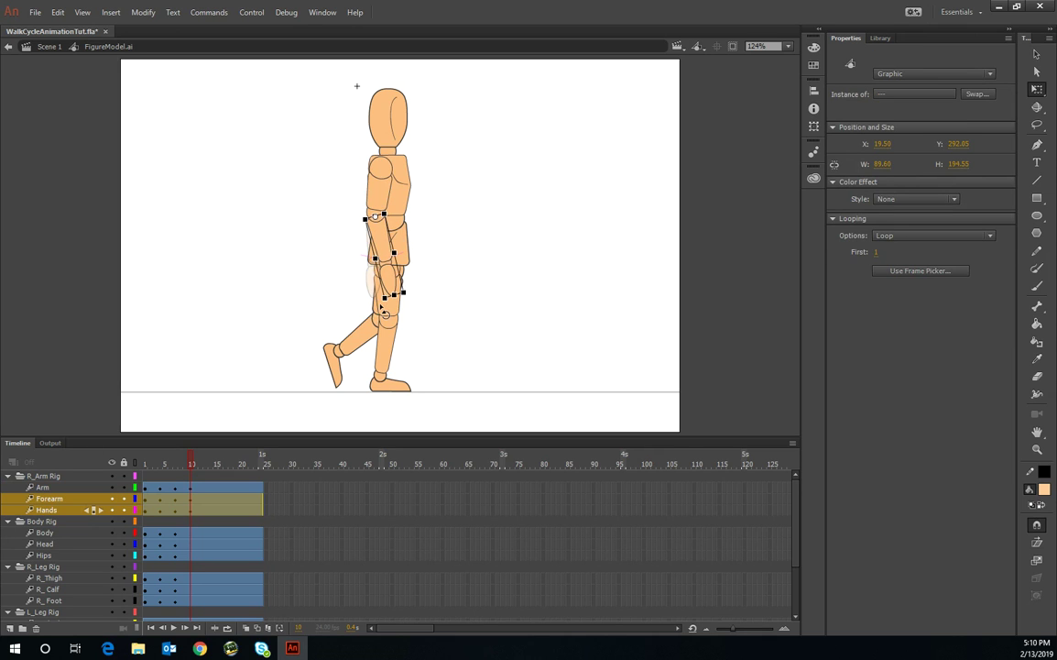
Step: Tilt the hand slightly at the wrist and review the arm motion back to frame 1
click(55, 510)
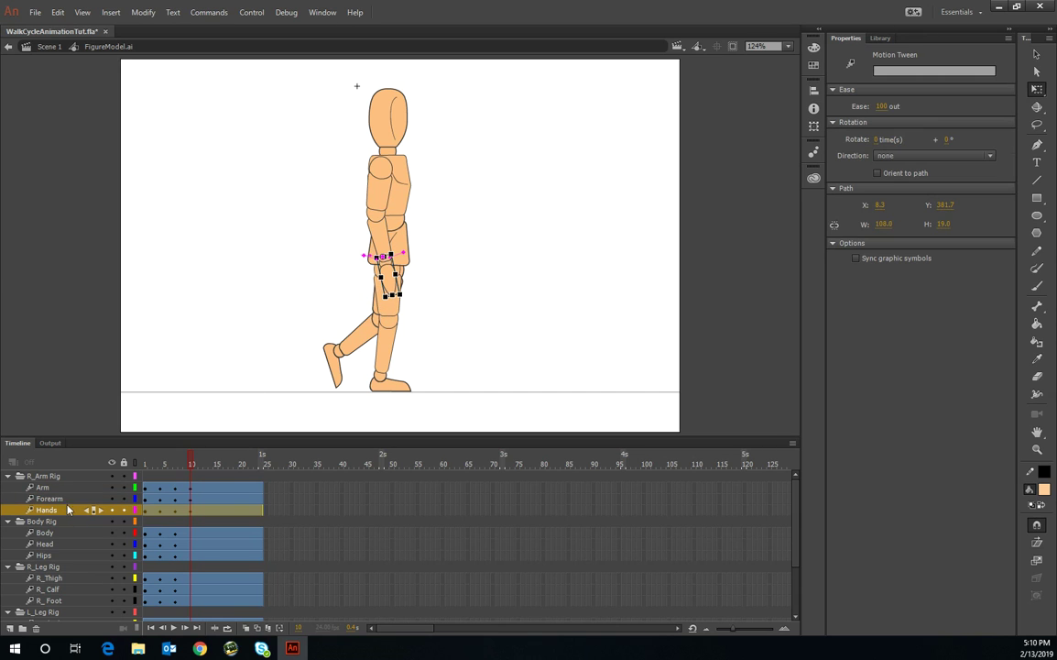
click(403, 312)
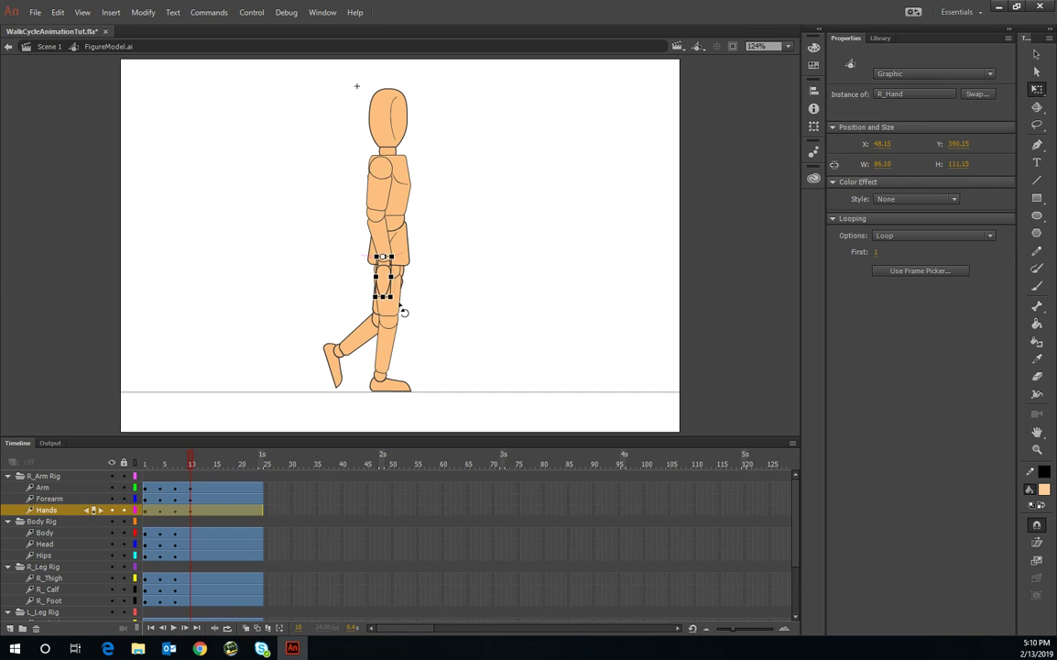
drag(404, 313, 414, 286)
drag(193, 469, 179, 488)
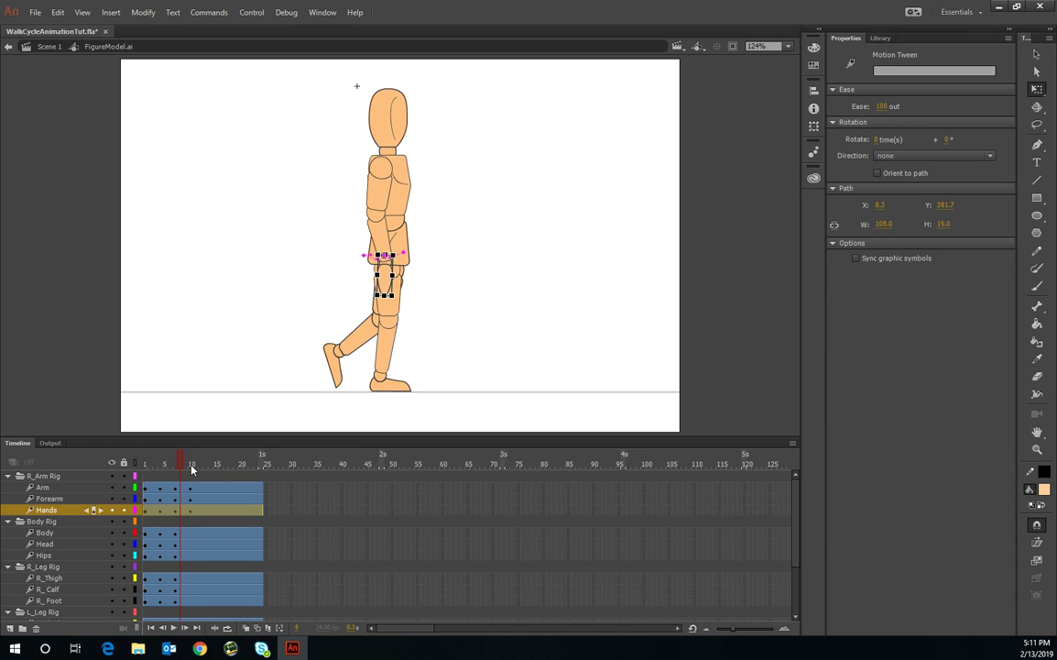
Step: At frame 10, shift the whole right arm slightly into place
click(192, 466)
ctrl+click(71, 487)
ctrl+click(72, 498)
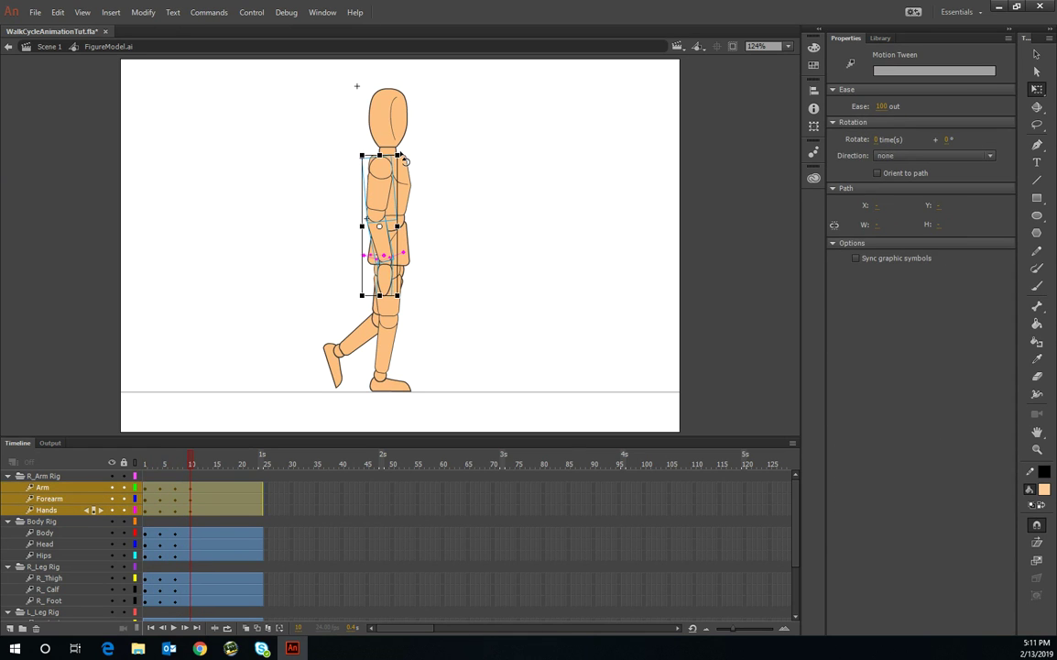
click(410, 308)
drag(379, 228, 380, 232)
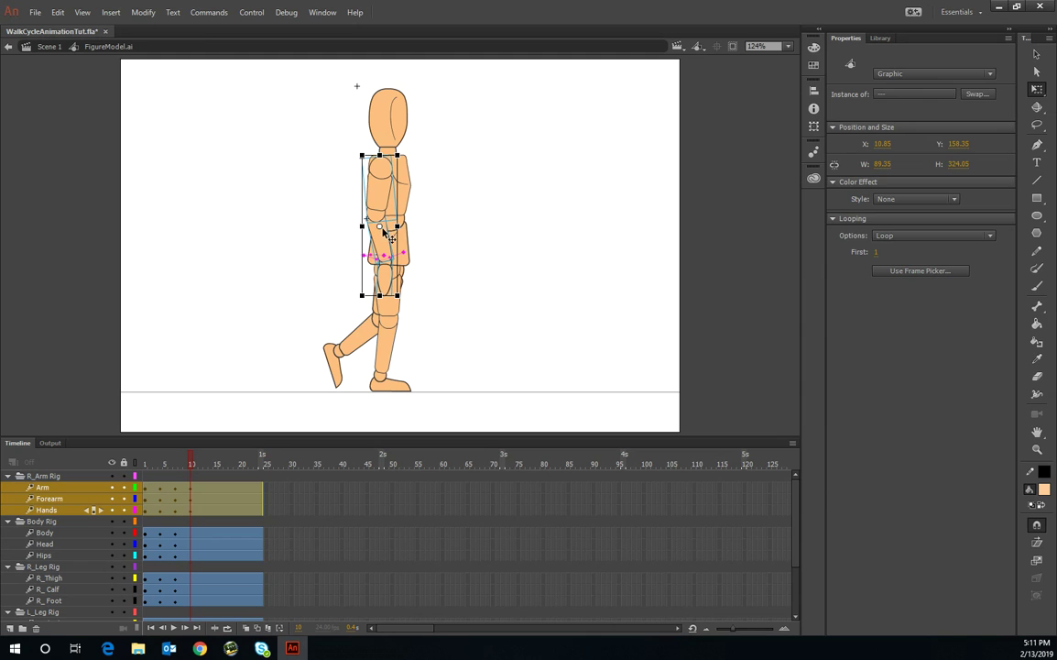
Step: Nudge the arm pieces right then left with the arrow keys, then review the arm swing
click(50, 498)
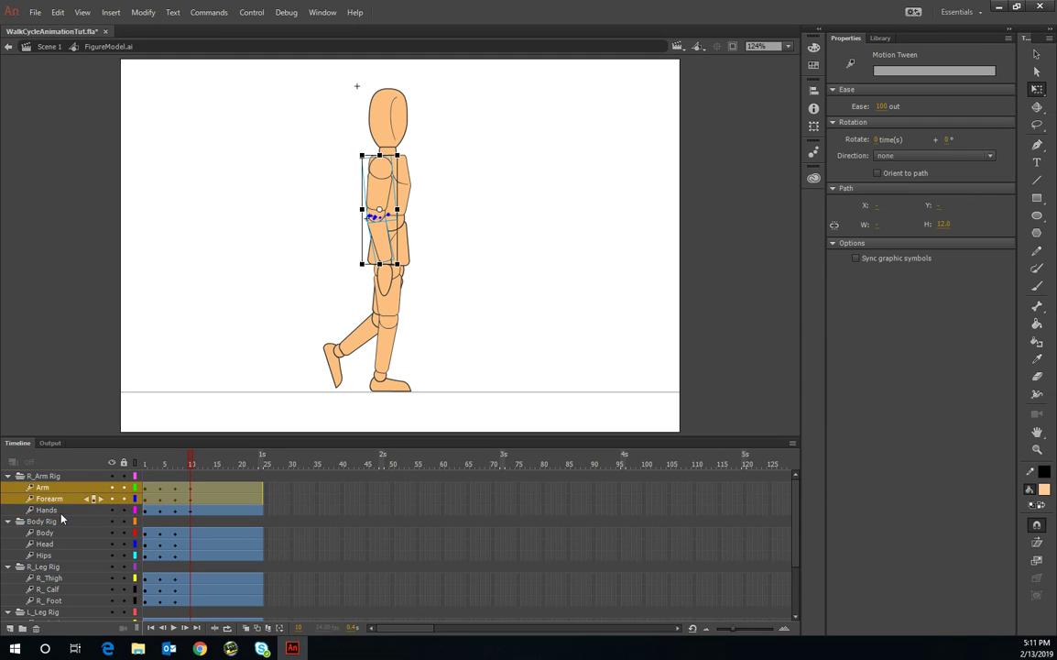
click(48, 510)
click(383, 170)
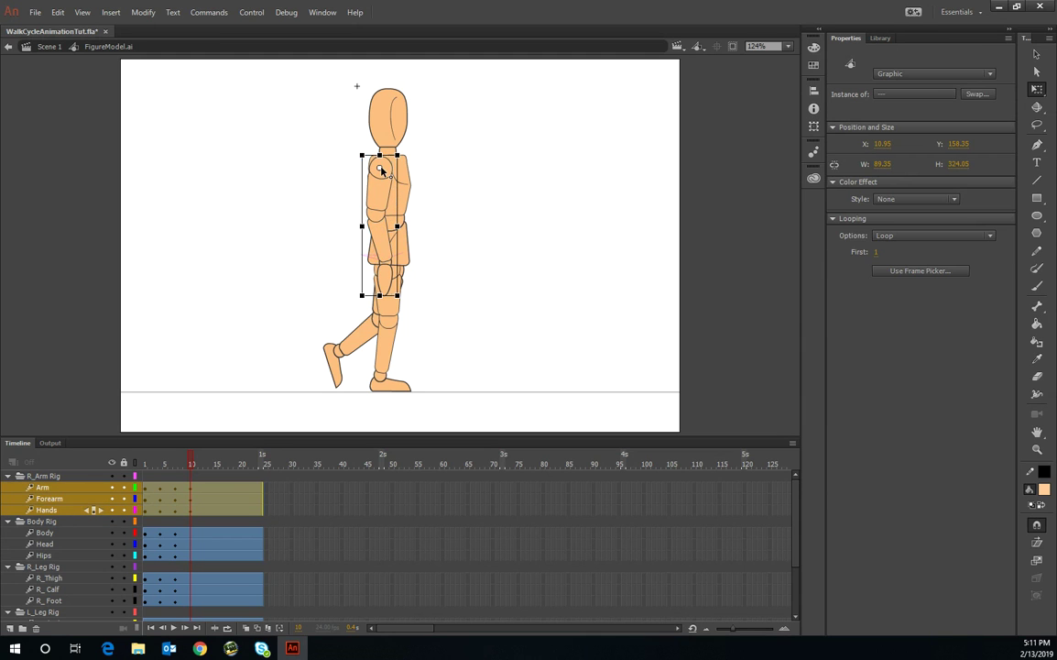
key(Right)
key(Right)
key(Right)
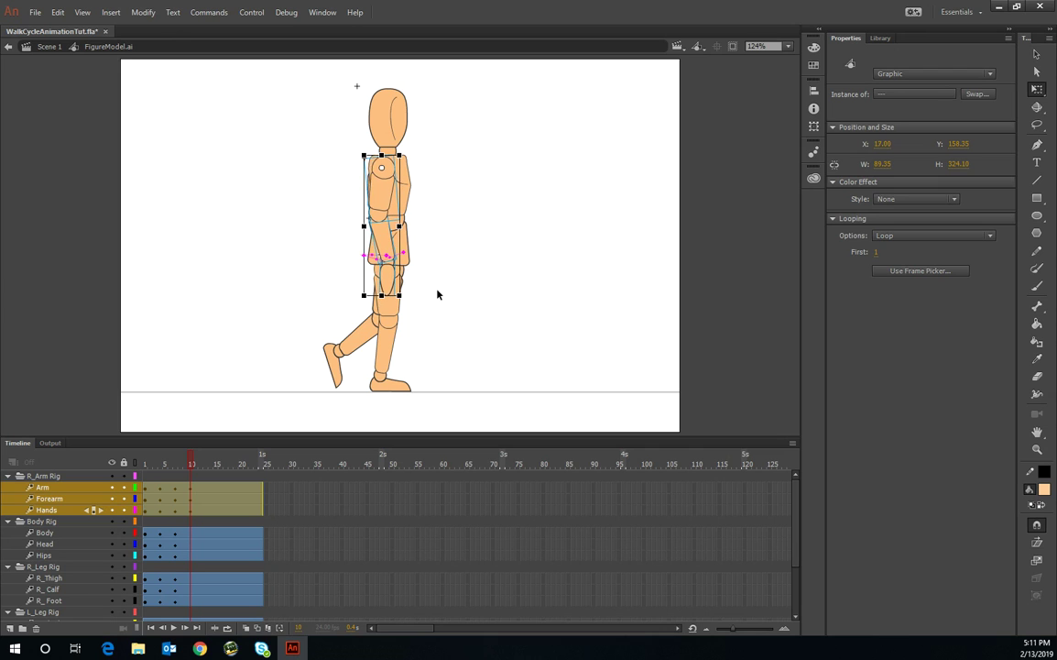
key(Left)
key(Left)
key(Left)
click(174, 423)
drag(169, 461, 188, 429)
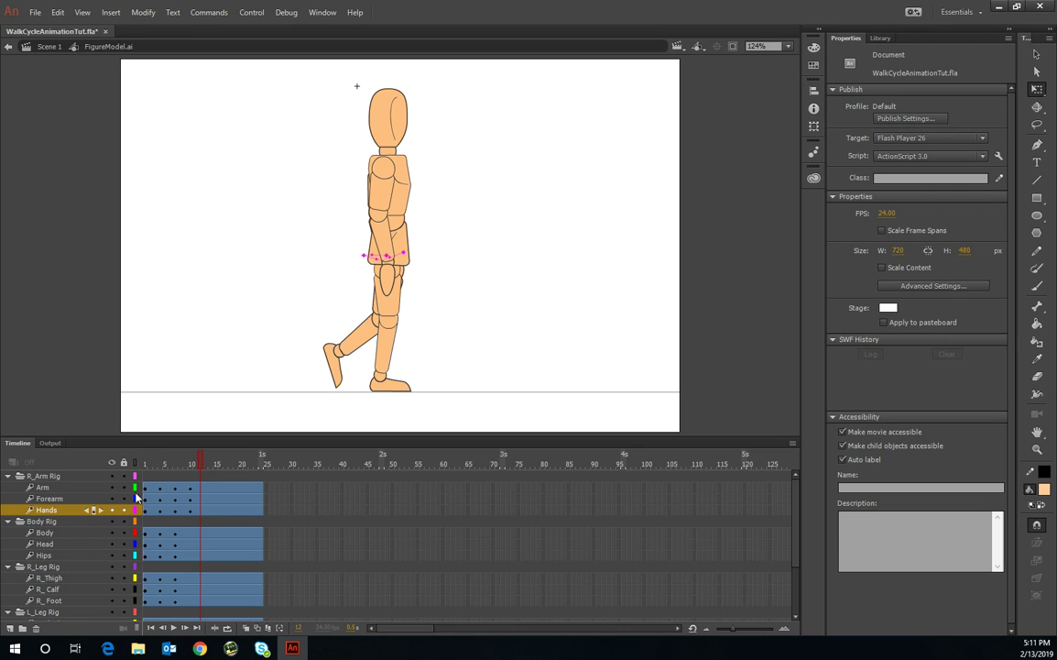
Step: Insert All-property keyframes at frame 10 on R_Thigh, R_Calf and R_Foot, then start moving the right leg
click(71, 578)
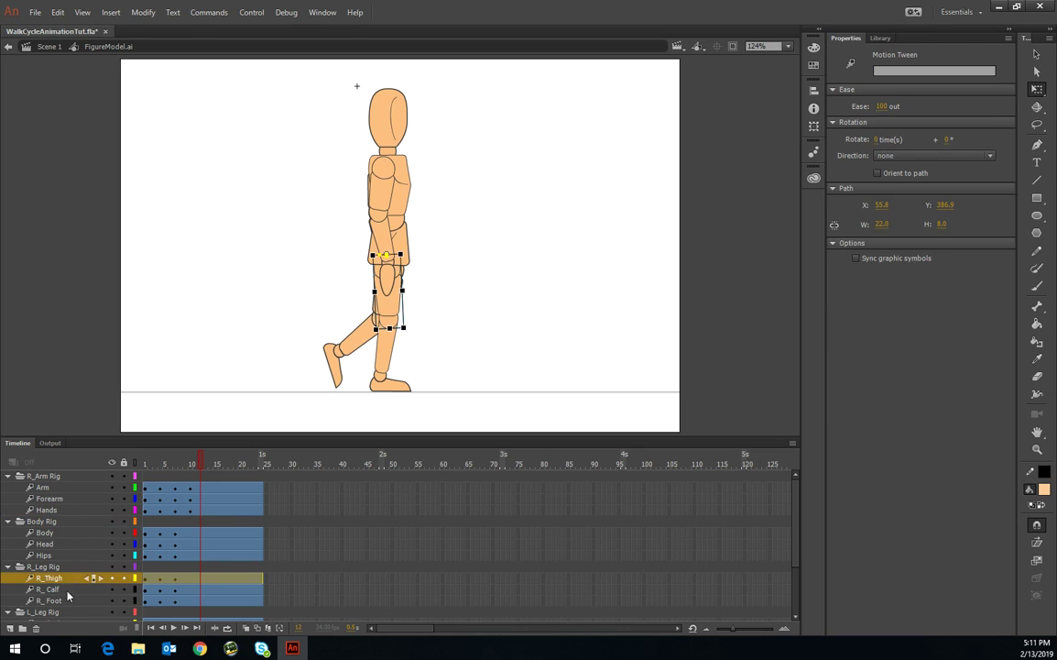
shift+click(71, 589)
shift+click(70, 600)
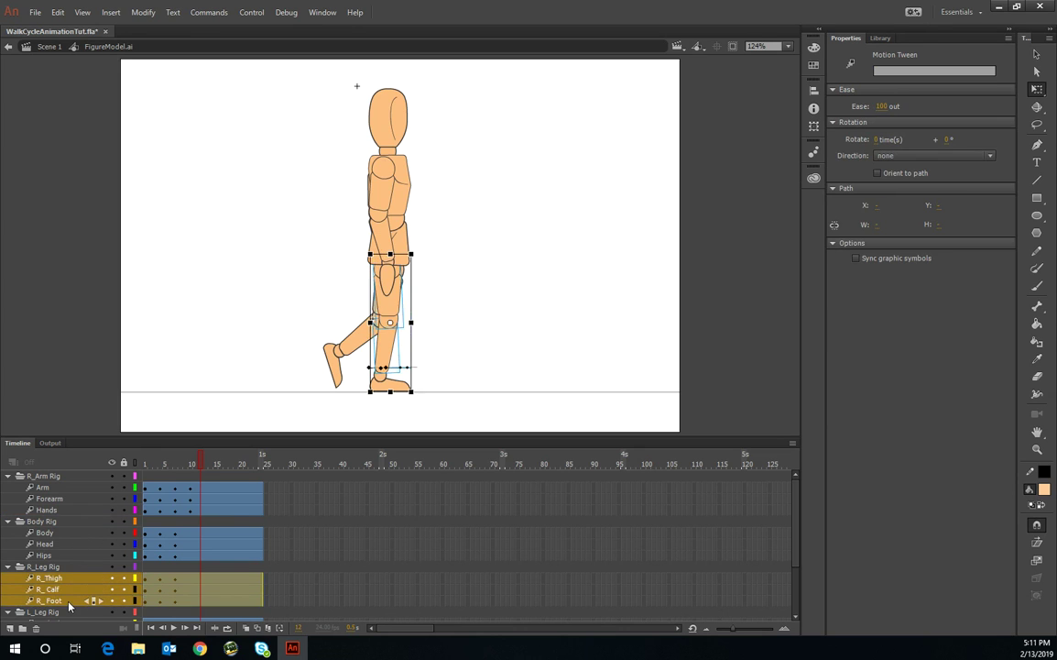
click(191, 461)
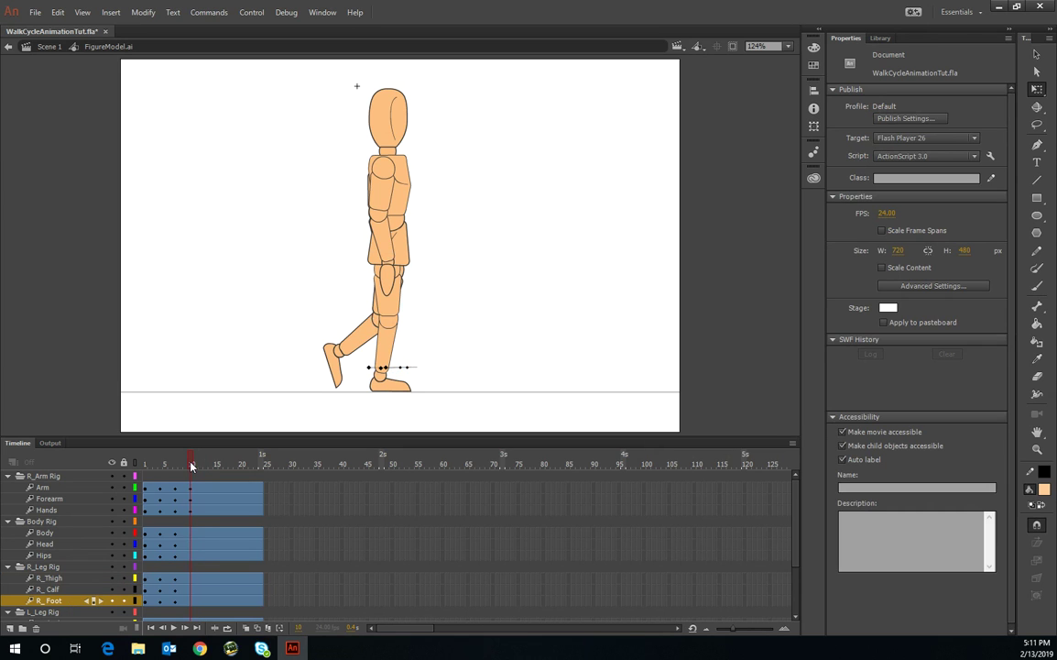
click(61, 577)
shift+click(60, 589)
shift+click(58, 600)
right_click(191, 602)
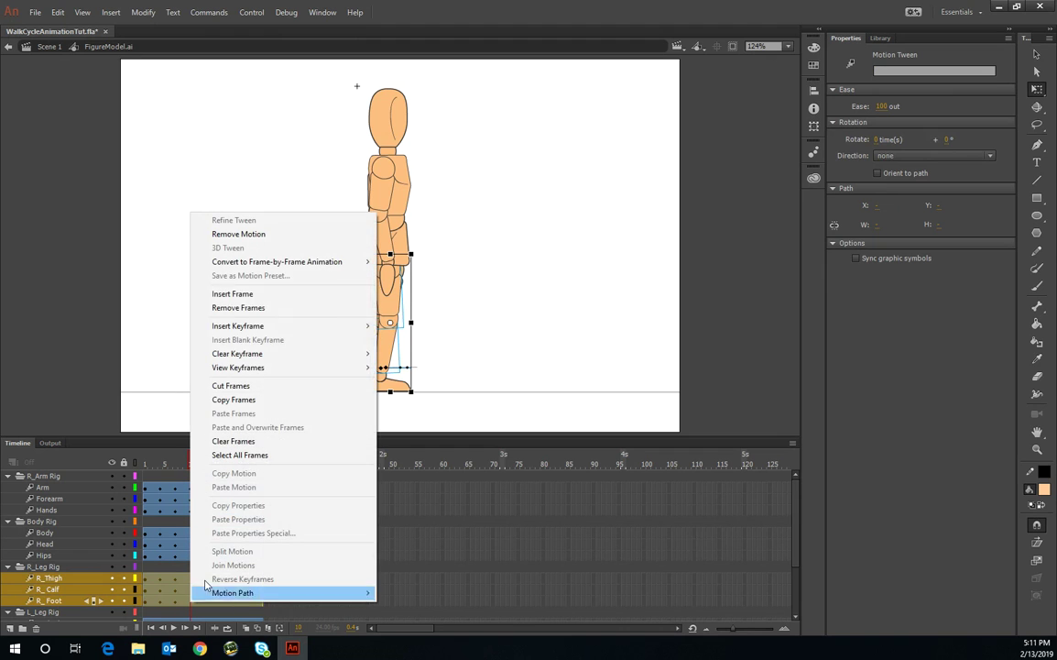
mouse_move(342, 328)
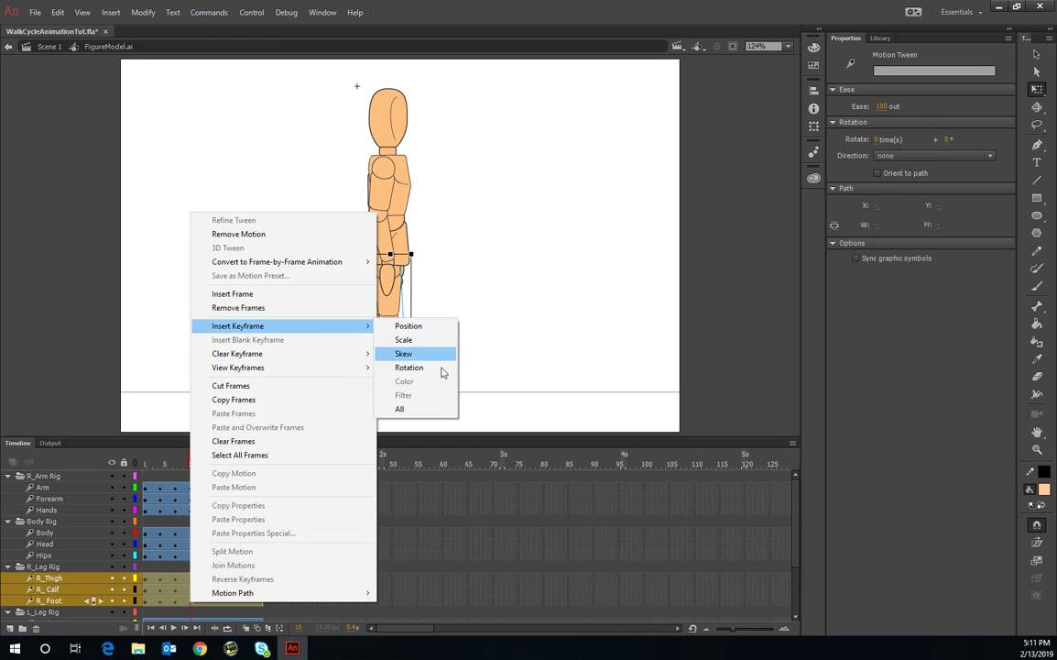
click(401, 408)
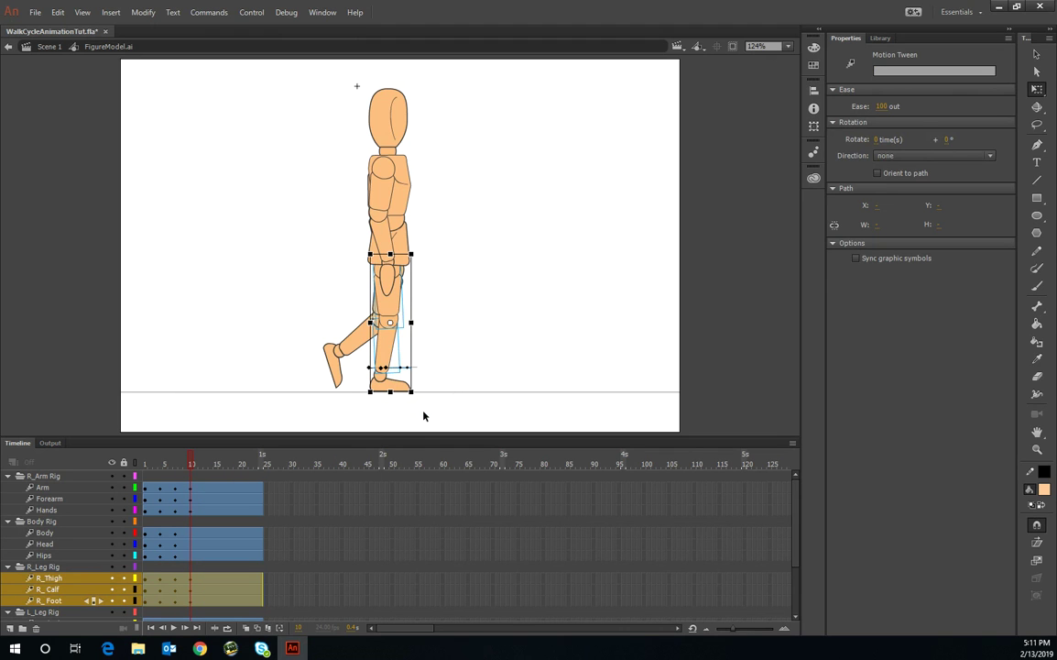
click(390, 273)
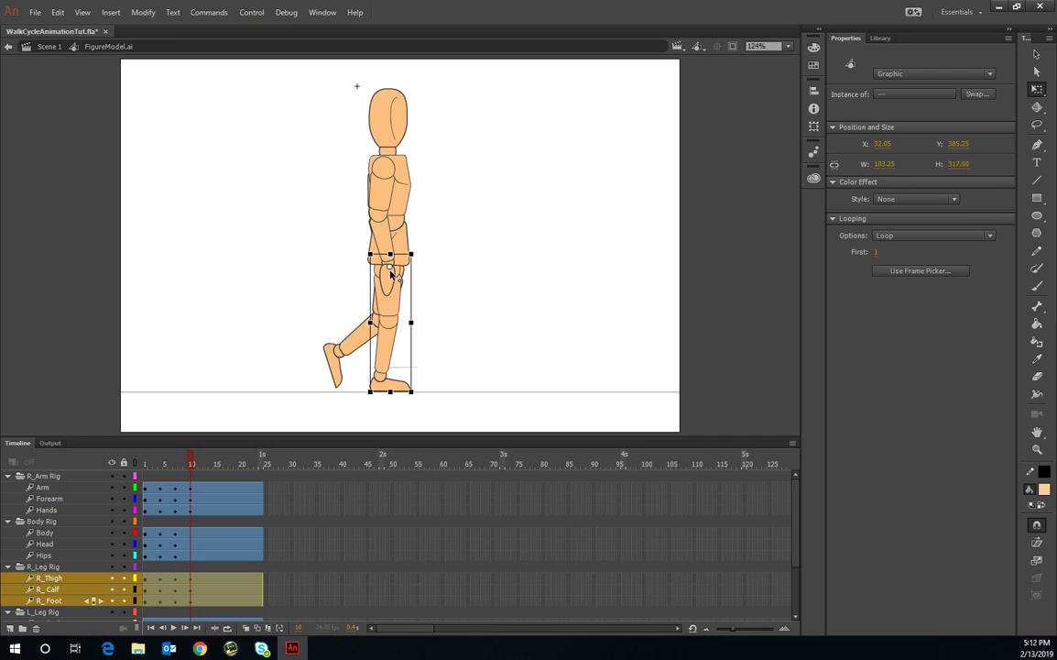
drag(390, 273, 386, 281)
mouse_move(199, 648)
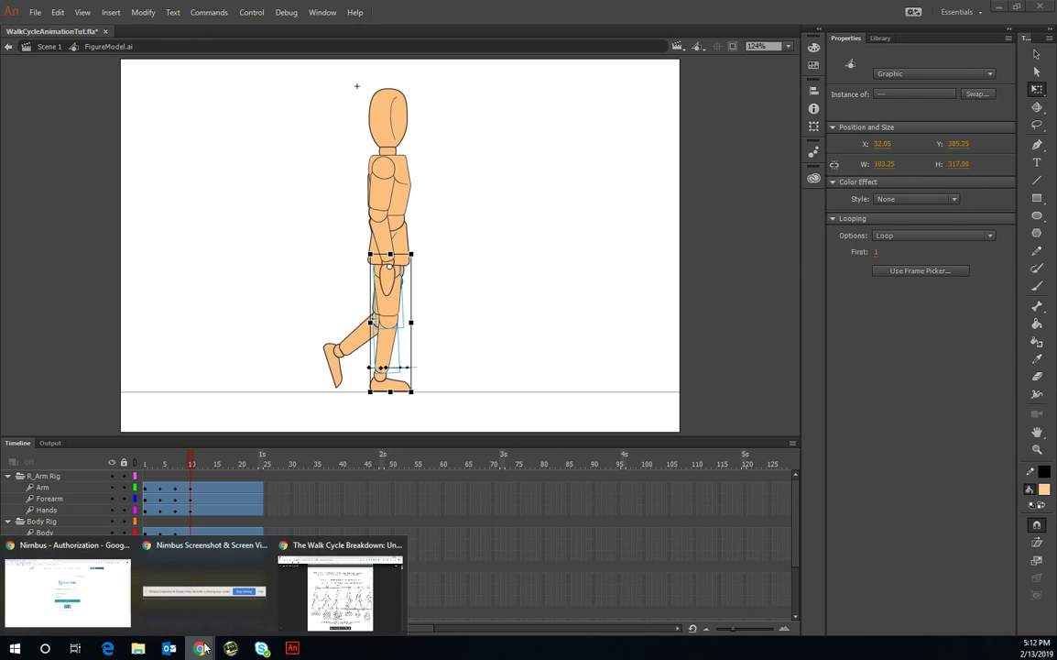
click(336, 586)
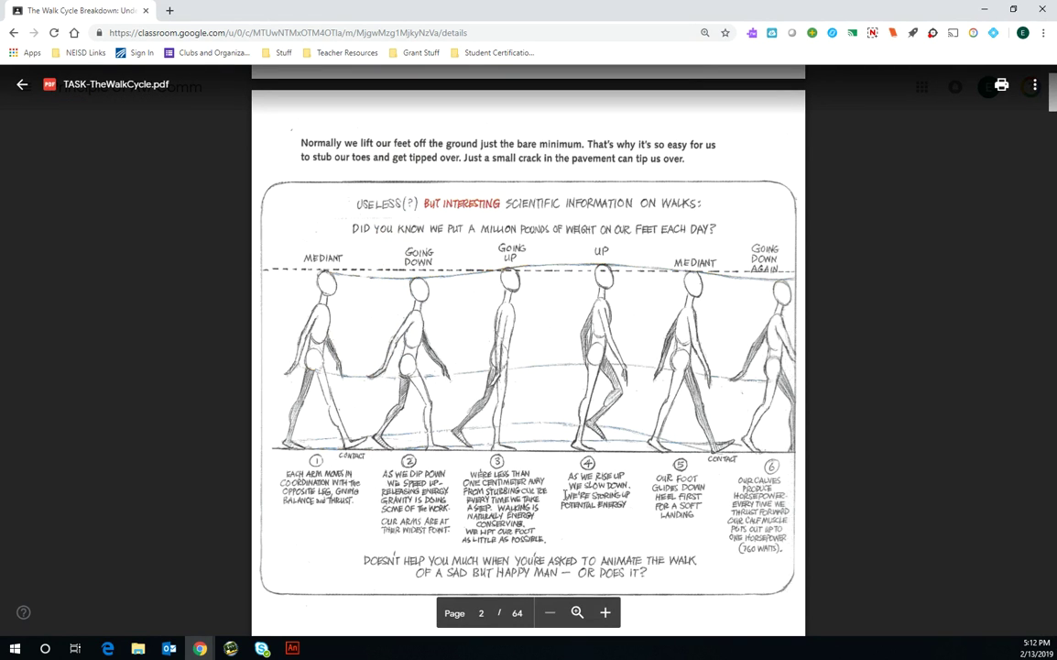
key(alt+Tab)
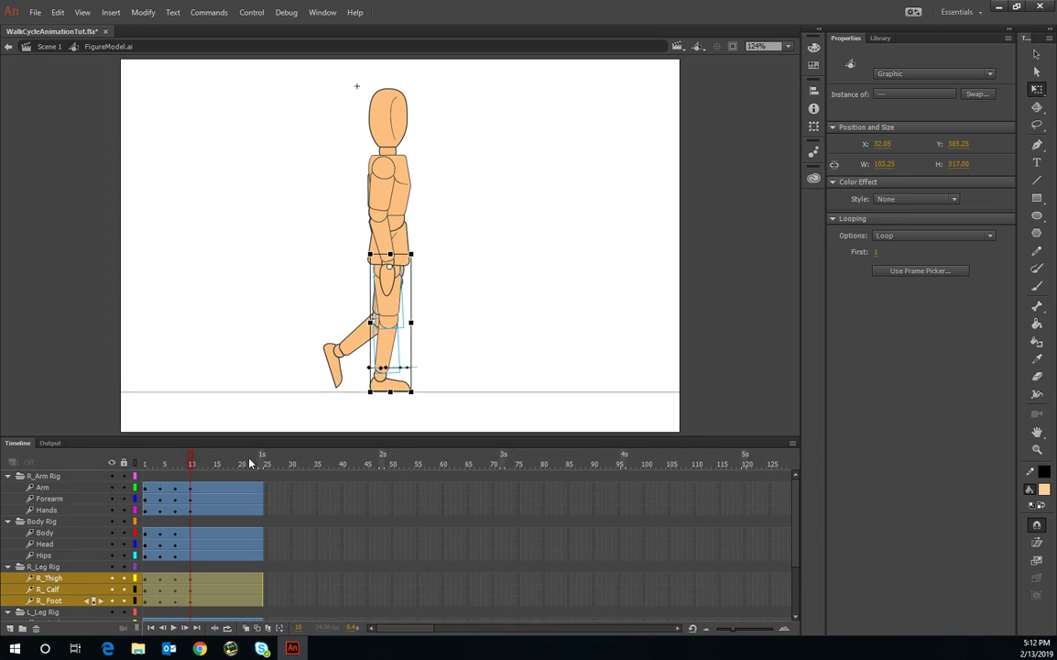
Step: Rotate the right leg about the hip and the right foot at the ankle
drag(425, 405, 415, 404)
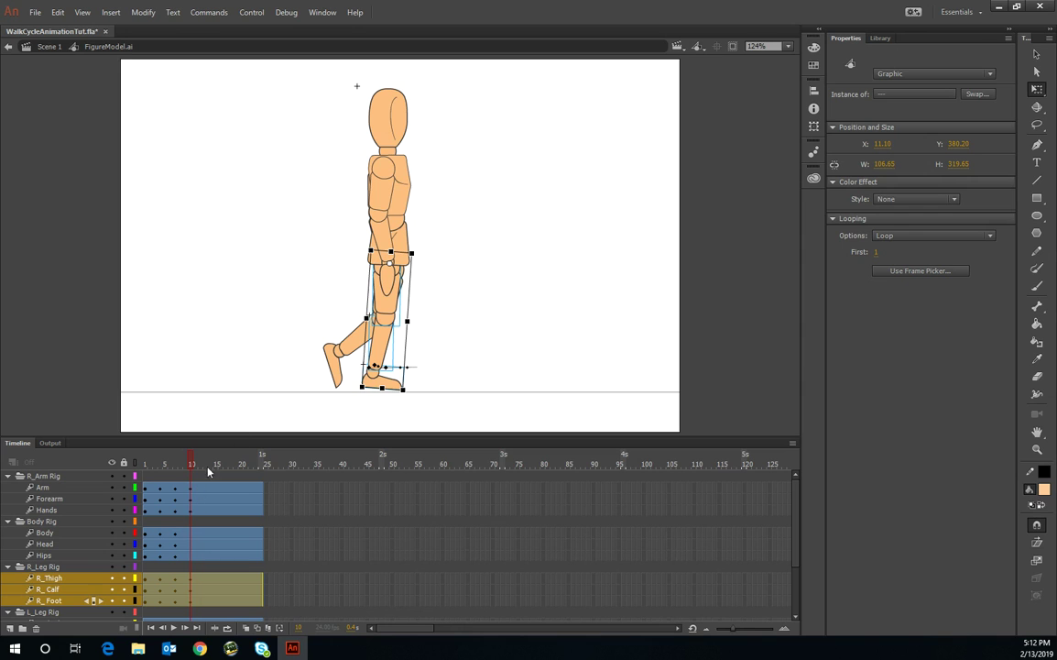
click(55, 593)
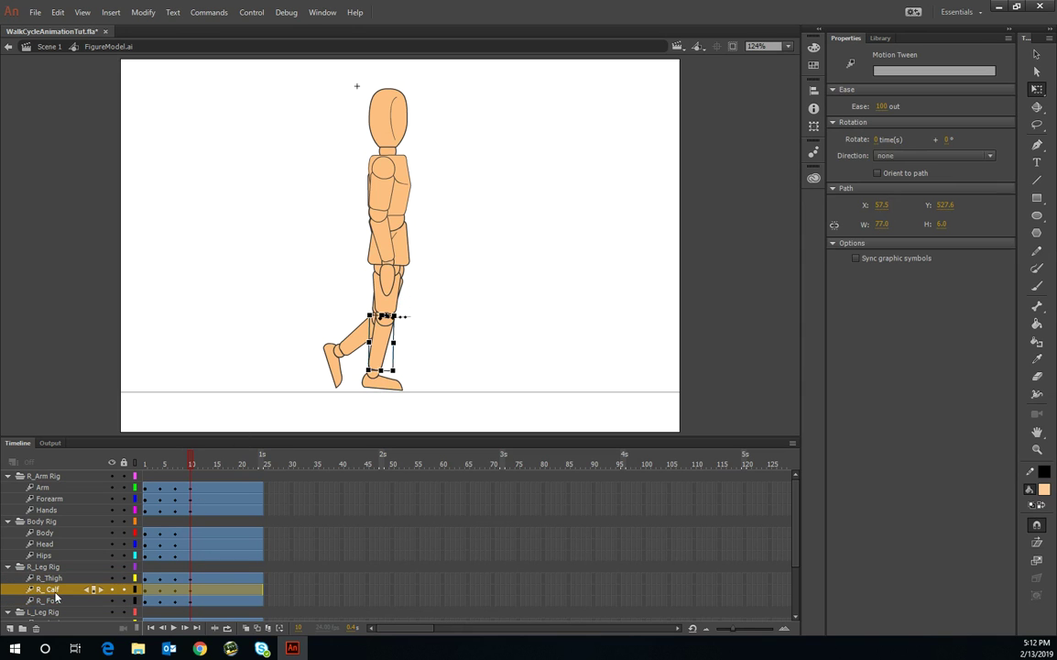
click(58, 601)
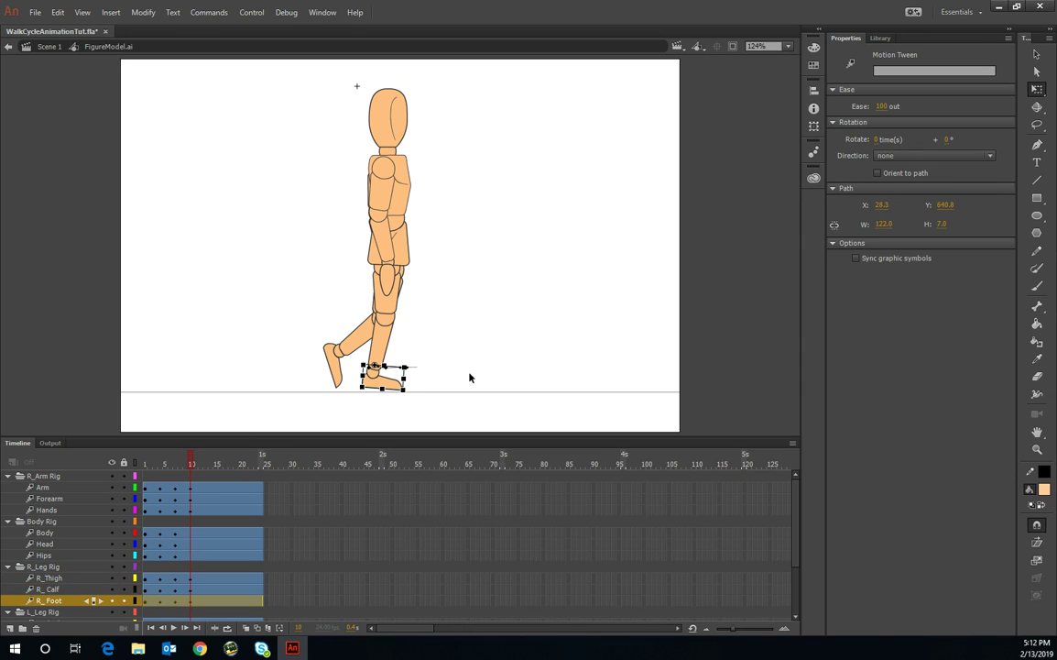
mouse_move(403, 392)
mouse_down()
mouse_move(414, 396)
mouse_move(406, 404)
mouse_up()
Step: Tilt the right foot slightly further at 200% zoom and check the leg motion from frame 4 to 9
click(770, 46)
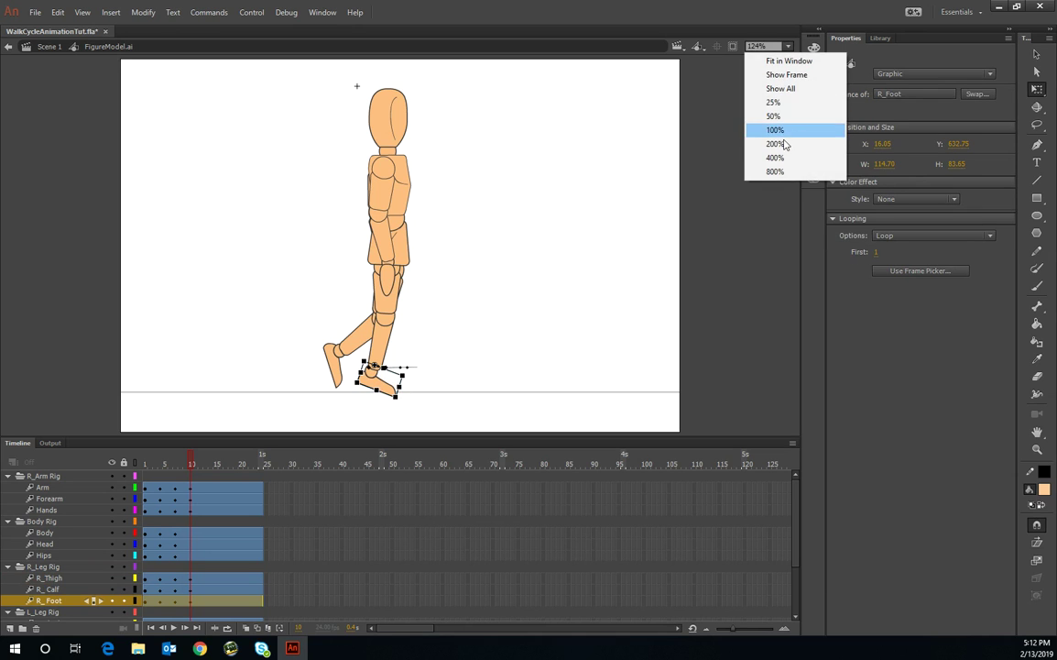
click(719, 135)
mouse_move(439, 286)
mouse_down()
mouse_move(430, 287)
mouse_move(442, 281)
mouse_up()
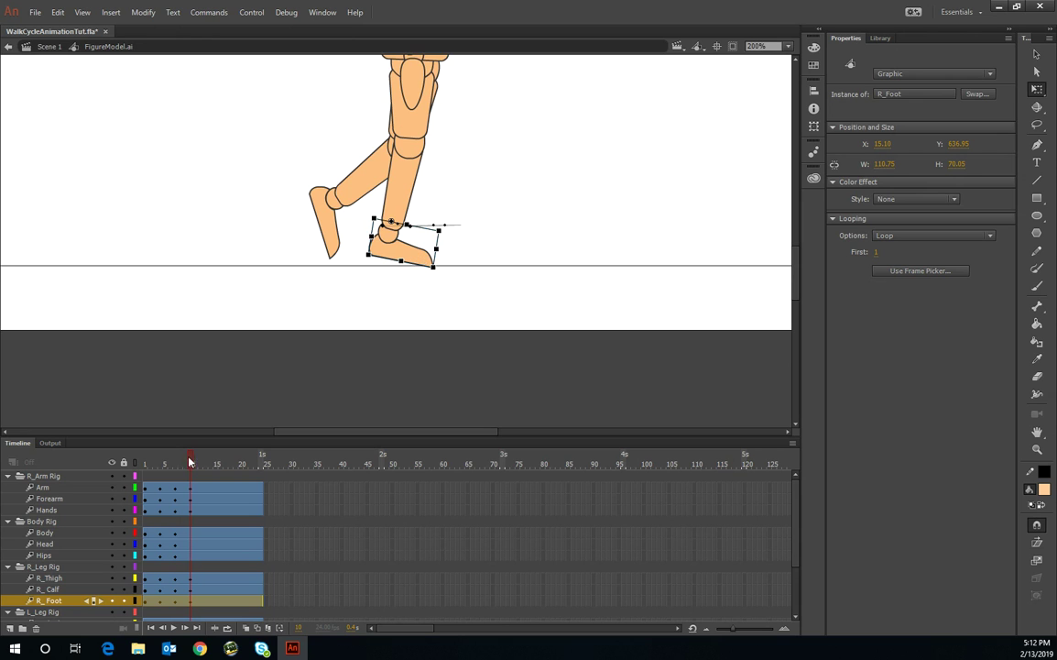
click(162, 465)
drag(162, 464, 195, 461)
click(788, 46)
click(740, 49)
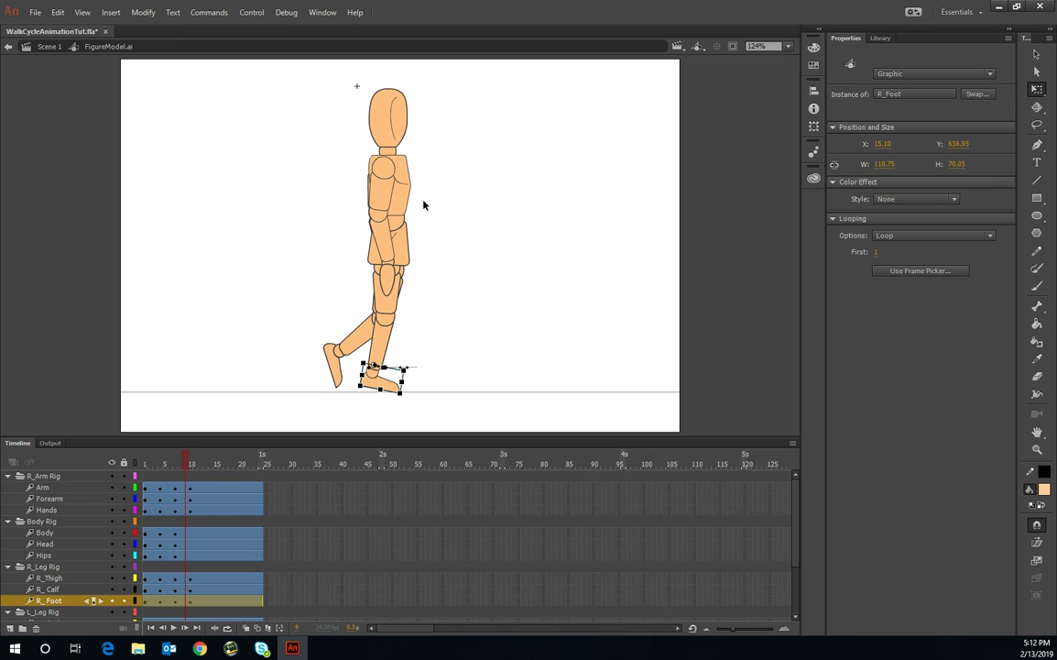
Step: Insert full keyframes at frame 10 on the L_Thigh, L_Calf and L_Foot layers
scroll(123, 584, down, 2)
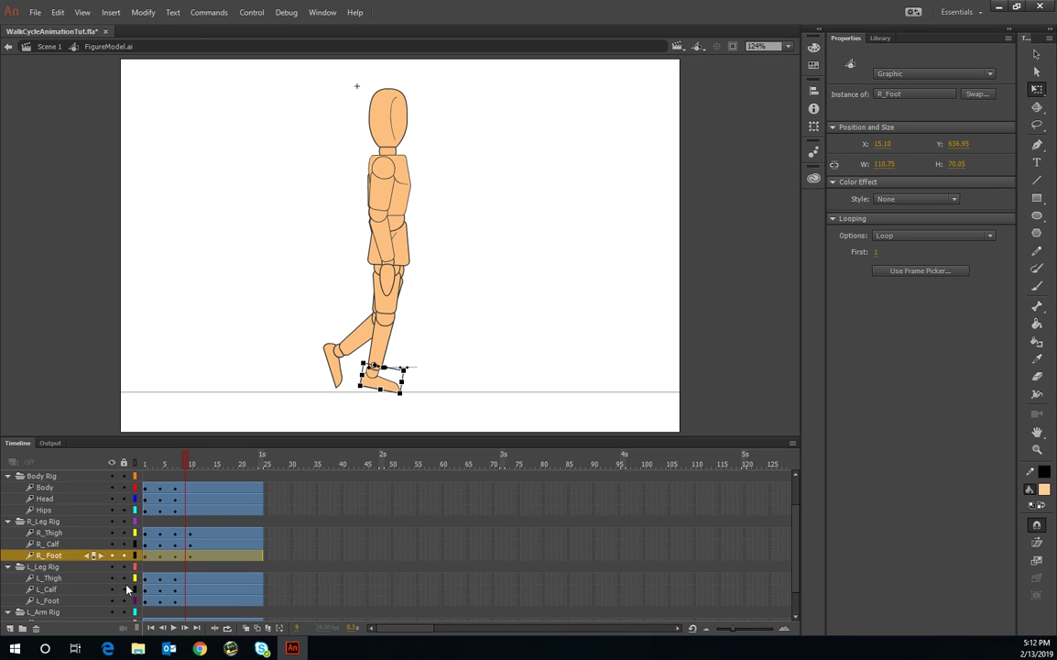
click(73, 579)
shift+click(70, 600)
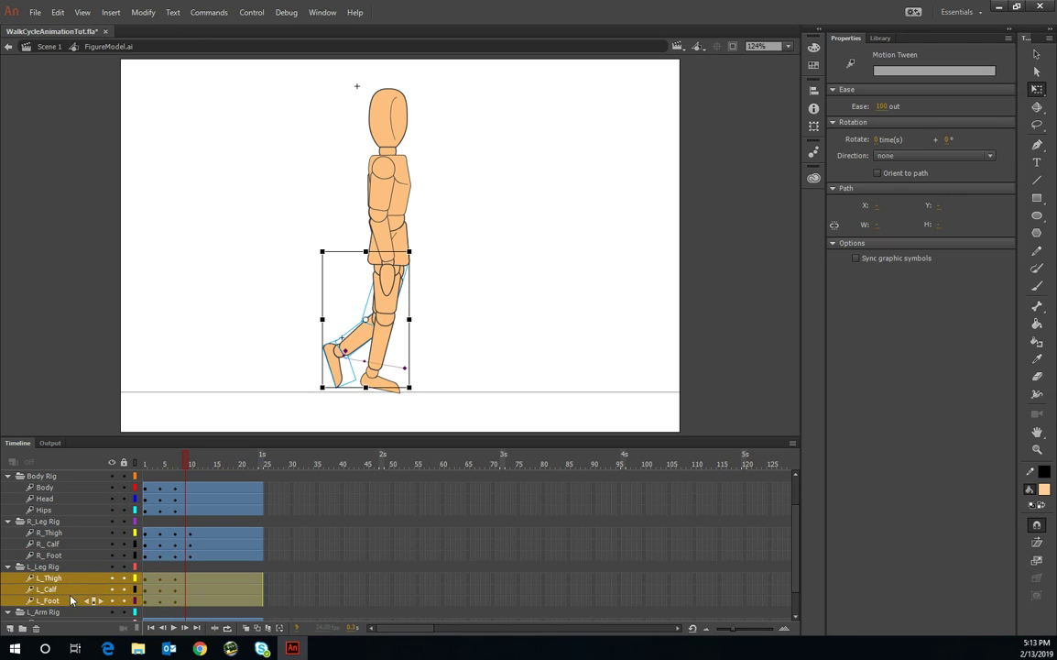
click(192, 463)
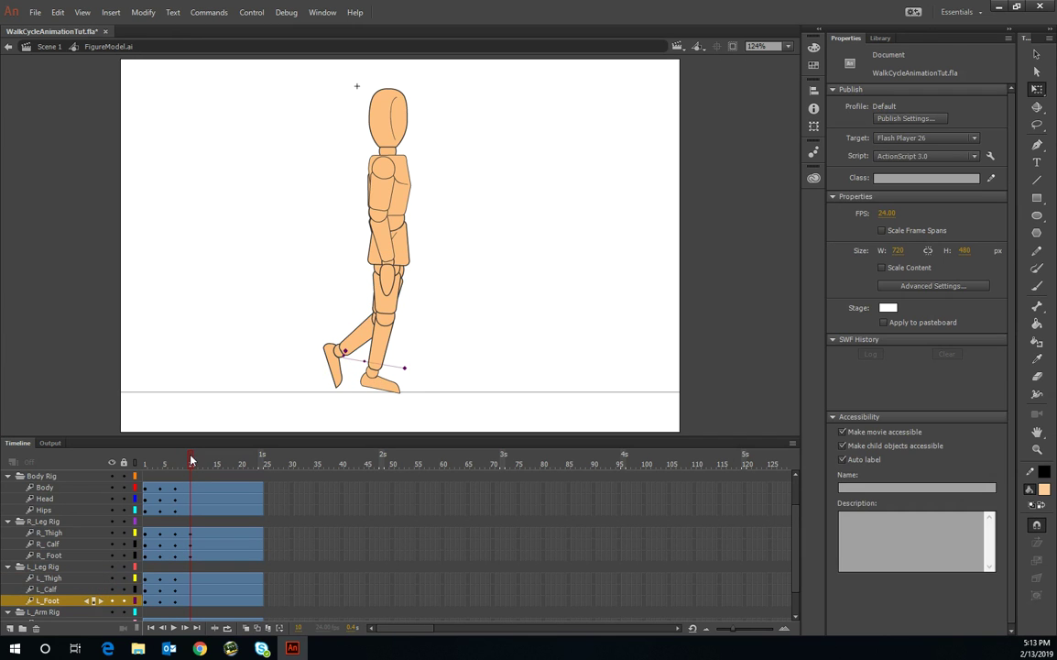
click(27, 579)
shift+click(31, 590)
shift+click(41, 601)
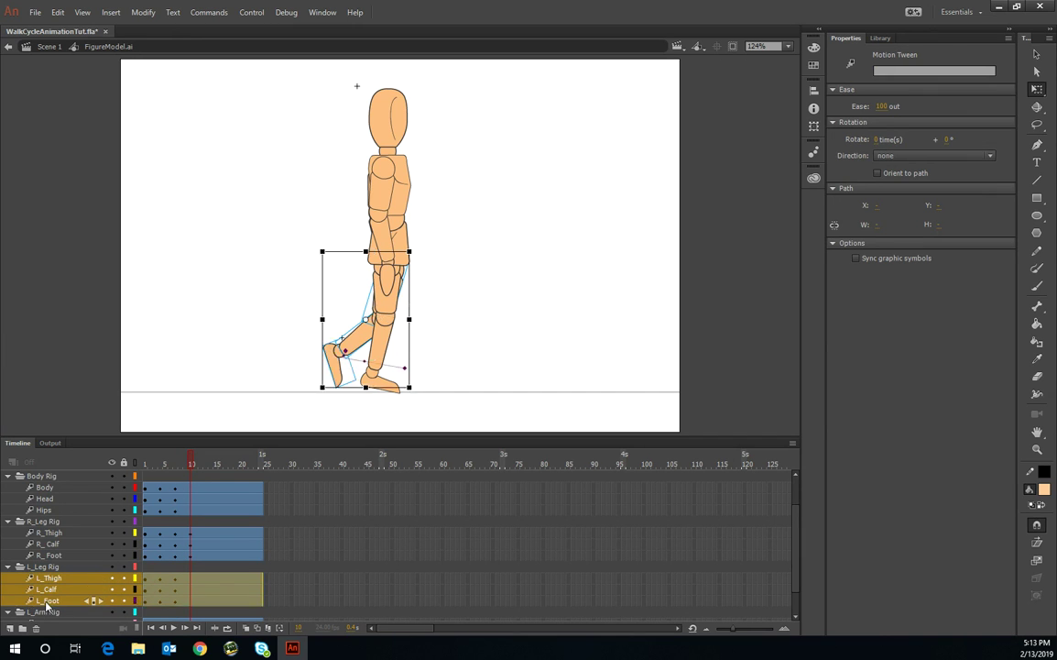
right_click(193, 583)
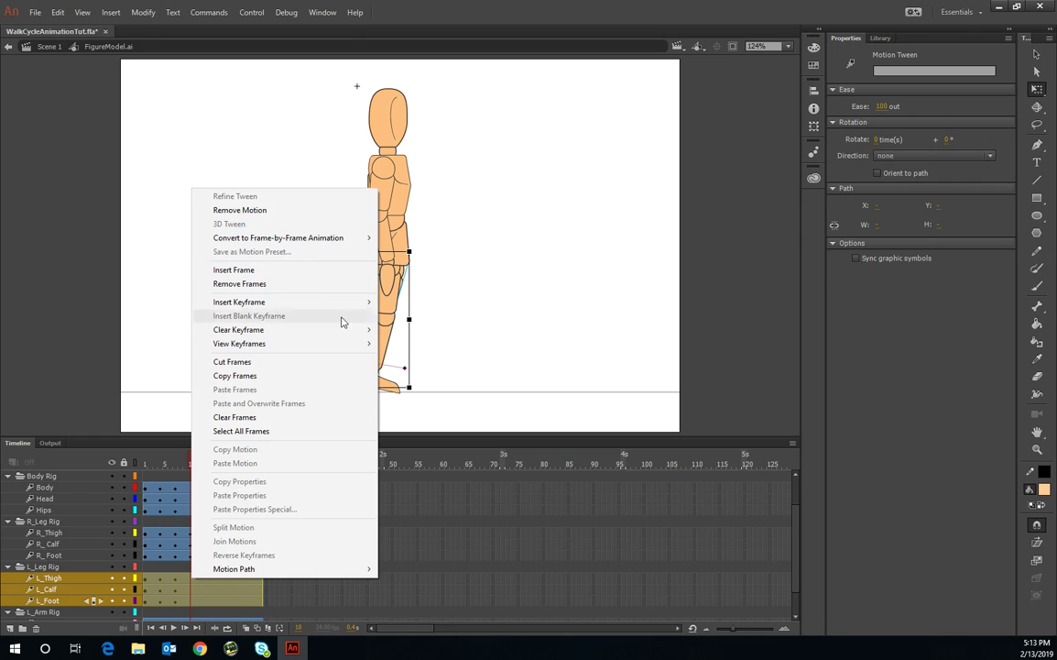
mouse_move(349, 303)
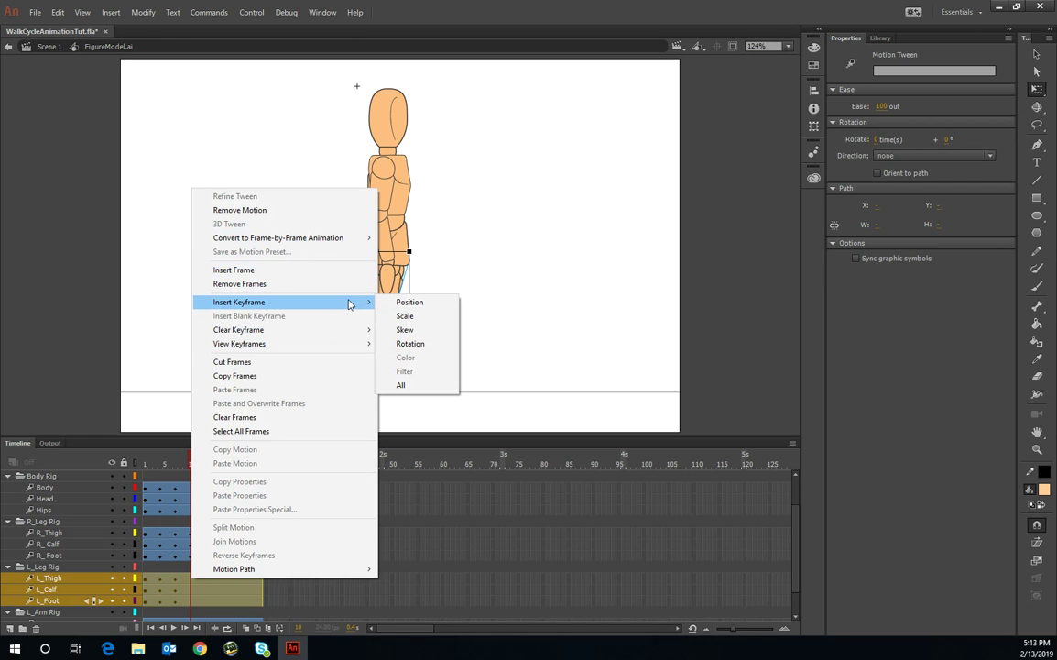
click(440, 385)
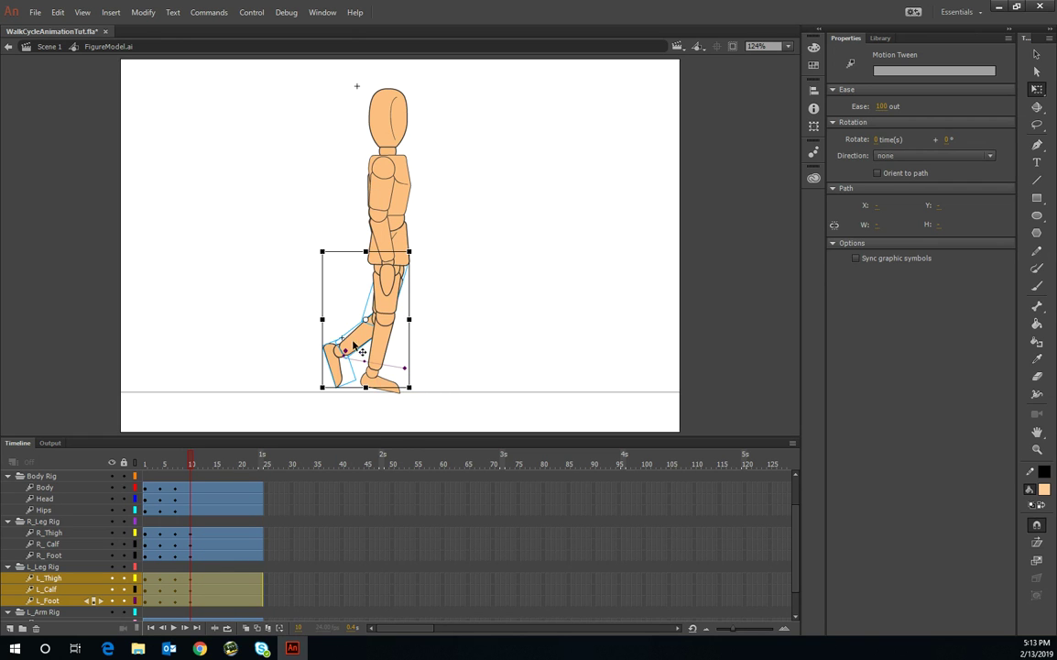
Step: Swing the left leg forward at the hip, bend the calf at the knee and level the foot
drag(356, 363, 334, 291)
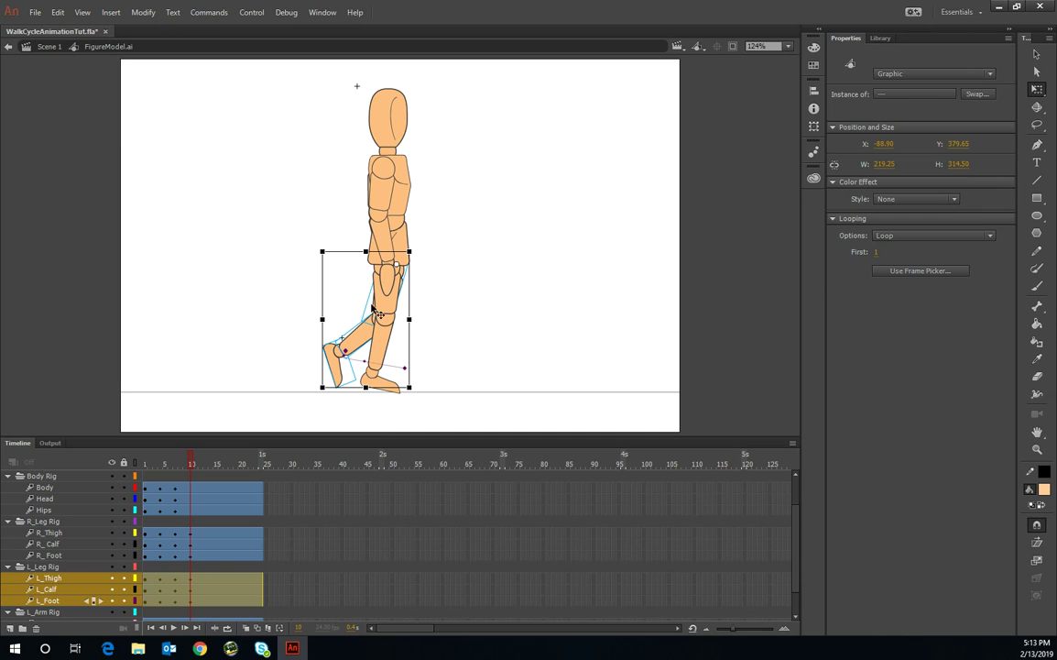
drag(328, 401, 436, 396)
click(51, 589)
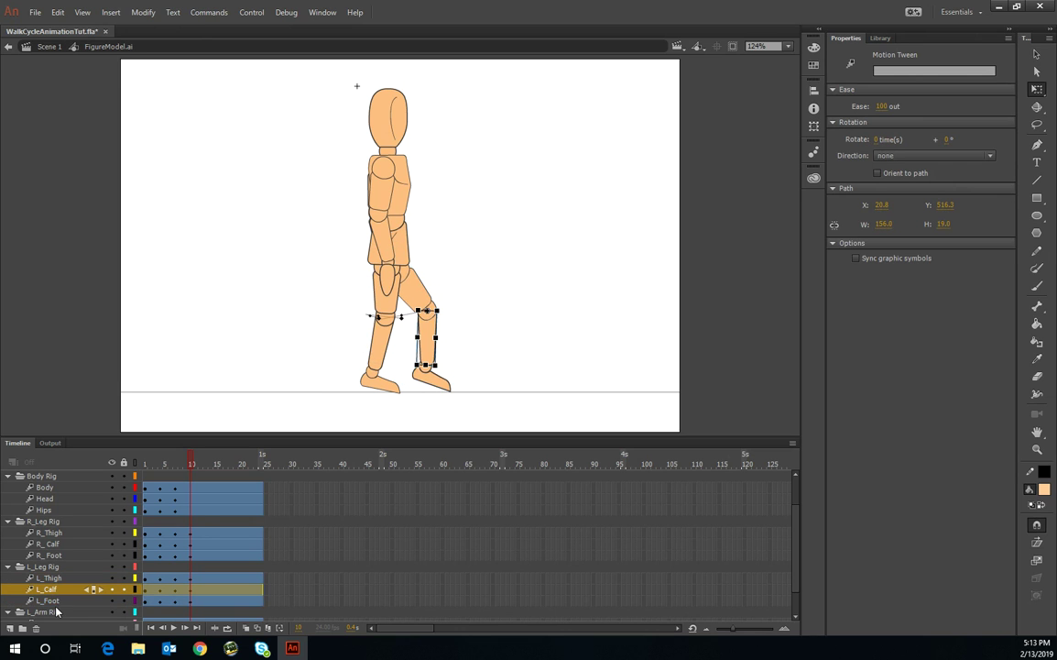
shift+click(62, 601)
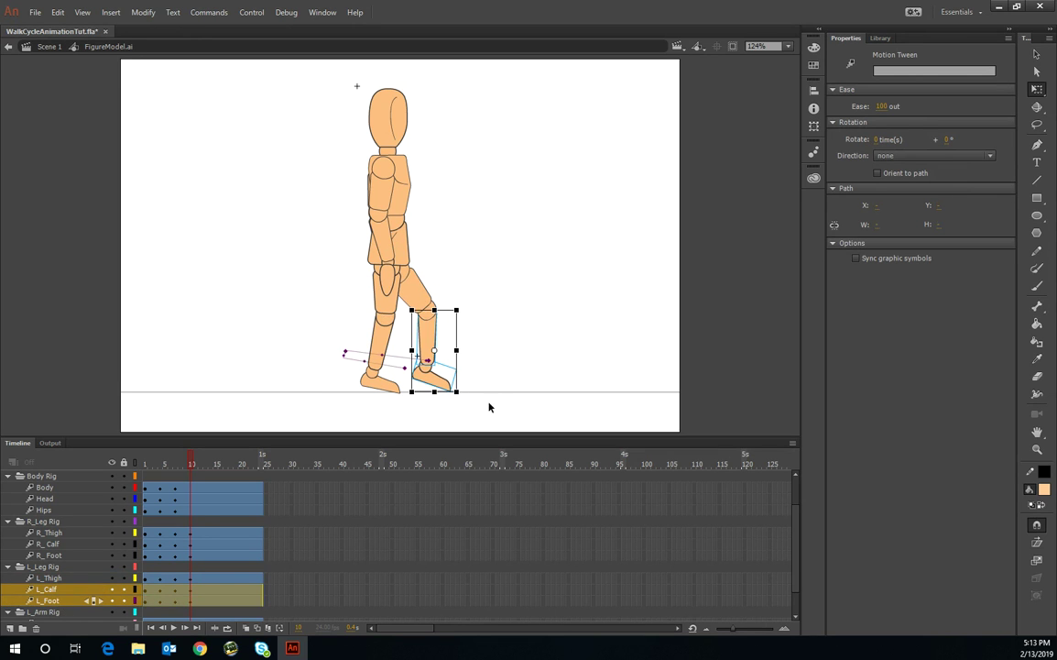
drag(465, 408, 464, 407)
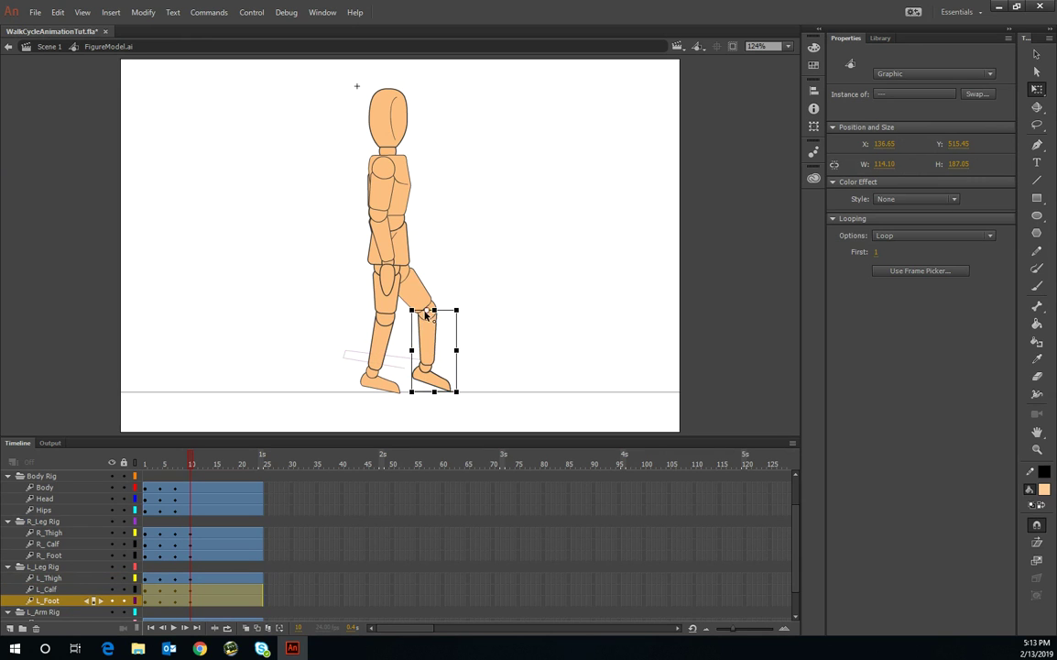
drag(465, 402, 449, 404)
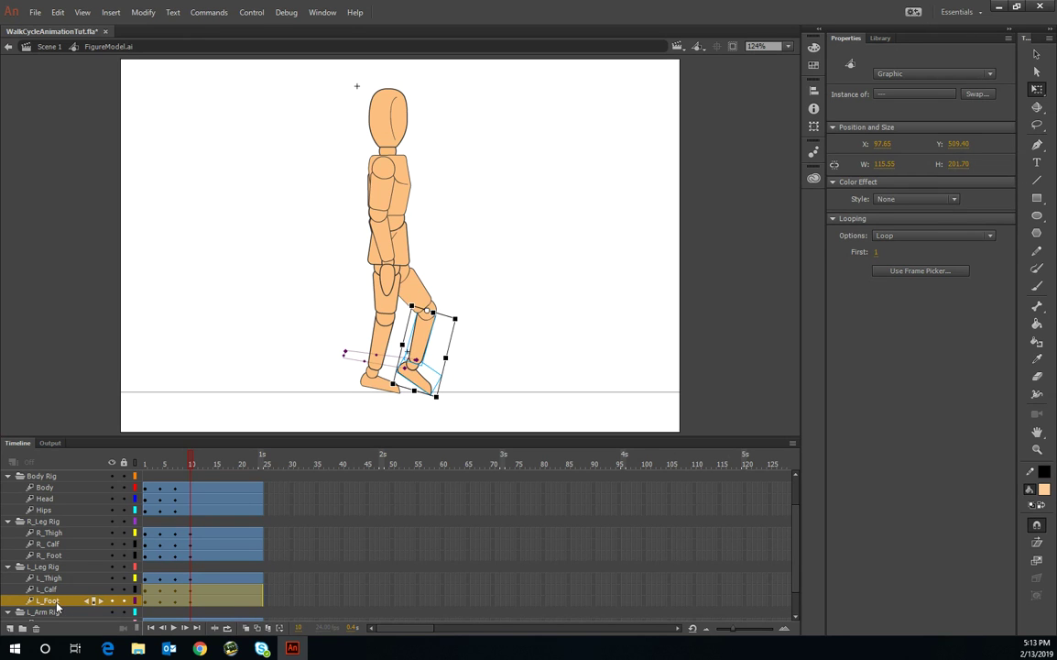
click(447, 376)
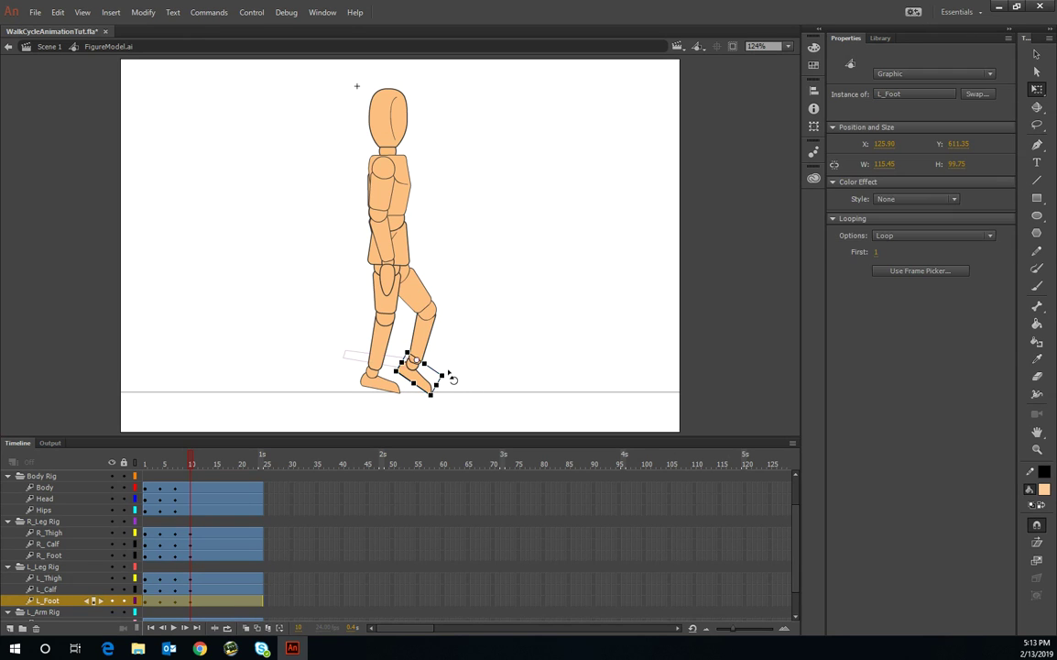
drag(456, 372, 455, 366)
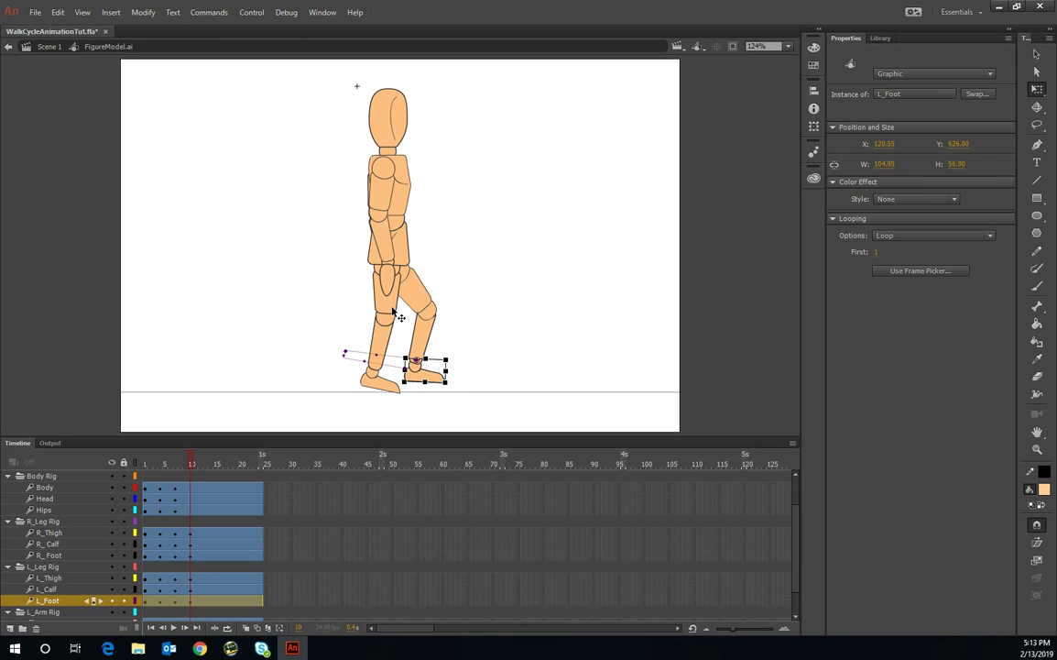
click(53, 532)
Step: Nudge the right leg left and up, angle it backward, and scrub the early frames
shift+click(50, 555)
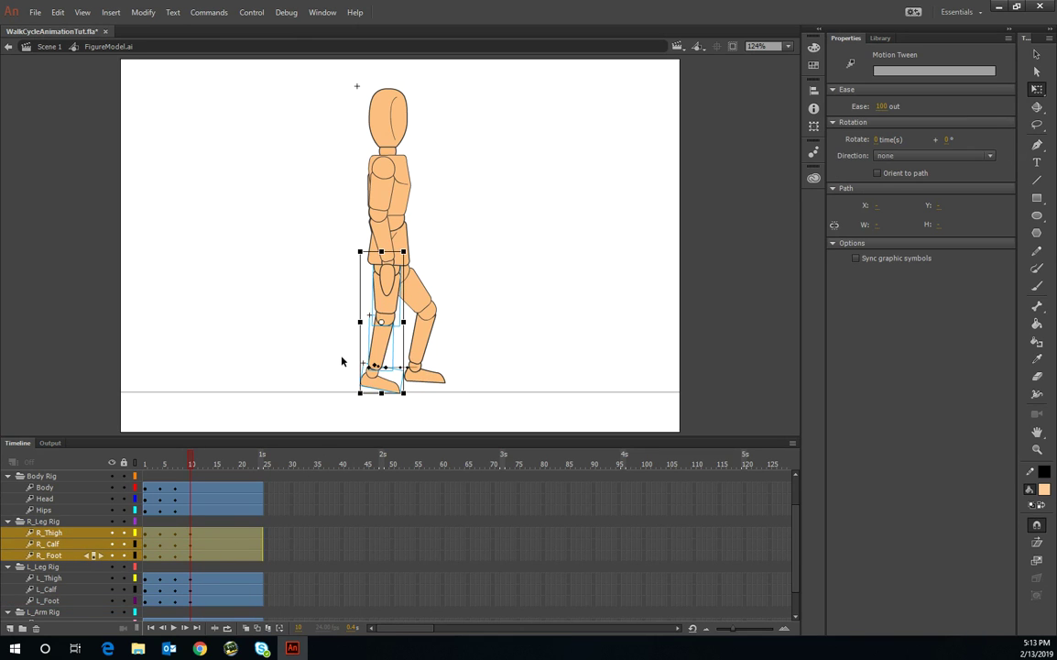
click(377, 290)
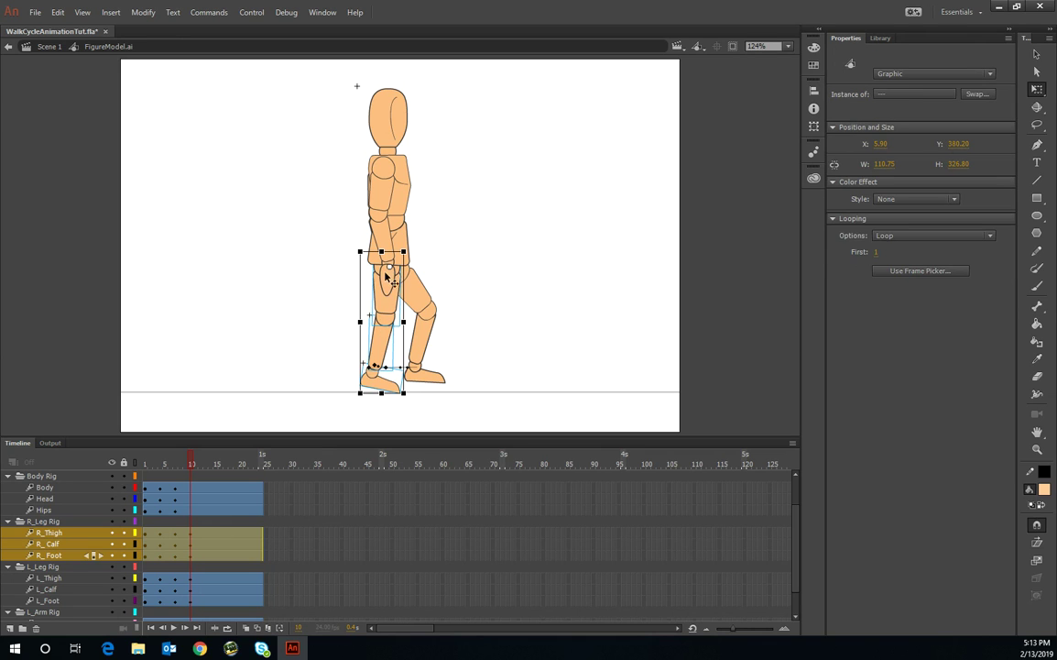
key(Left)
key(Left)
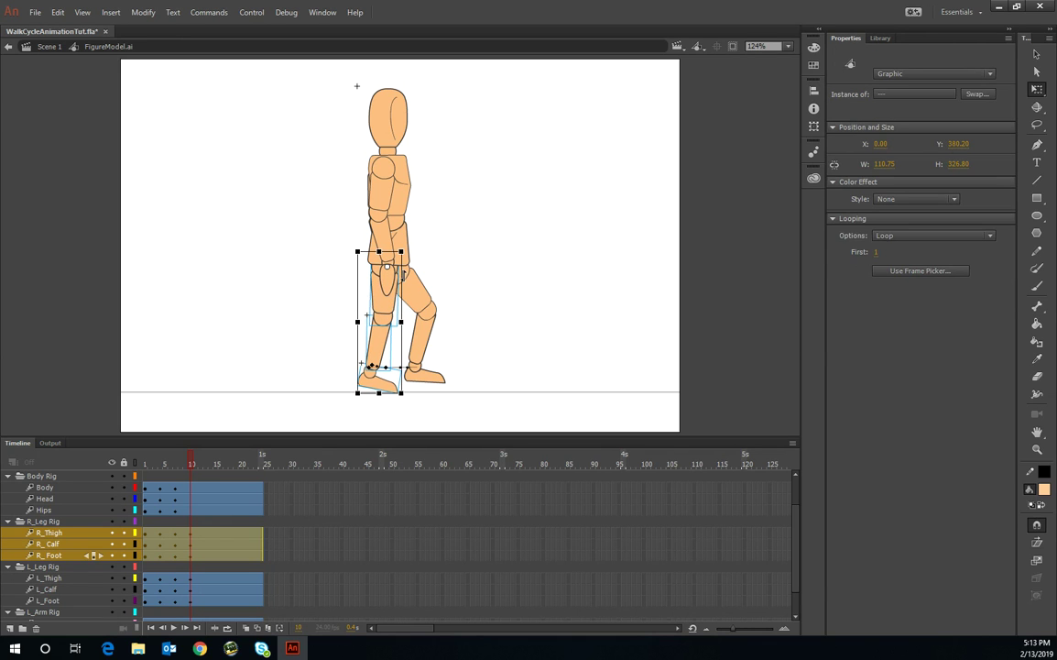
key(Up)
key(Up)
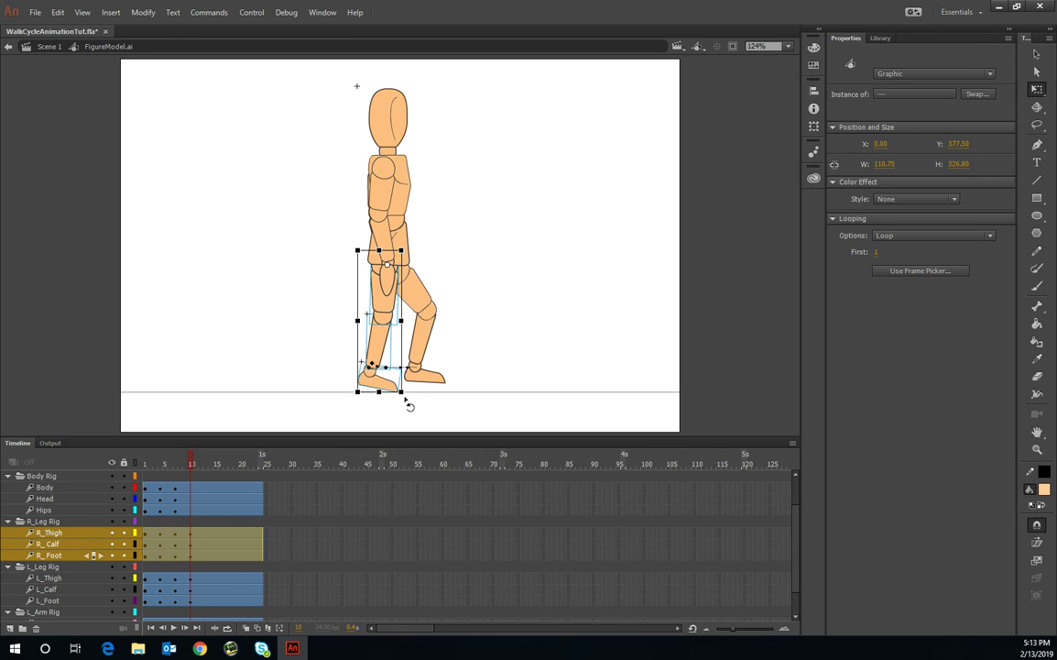
drag(410, 403, 403, 406)
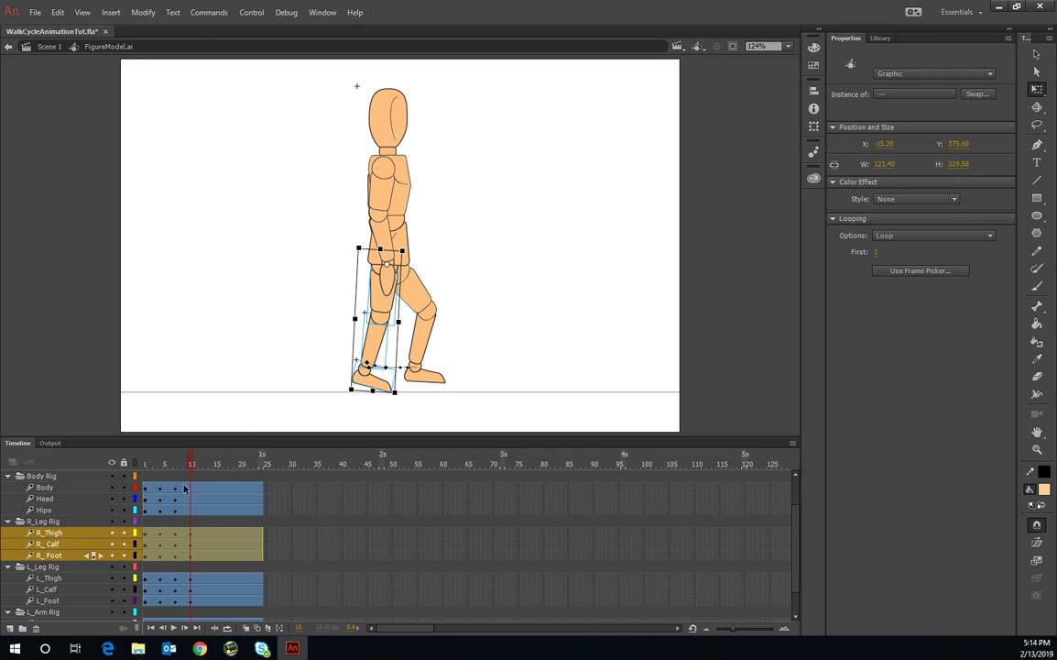
drag(192, 469, 190, 501)
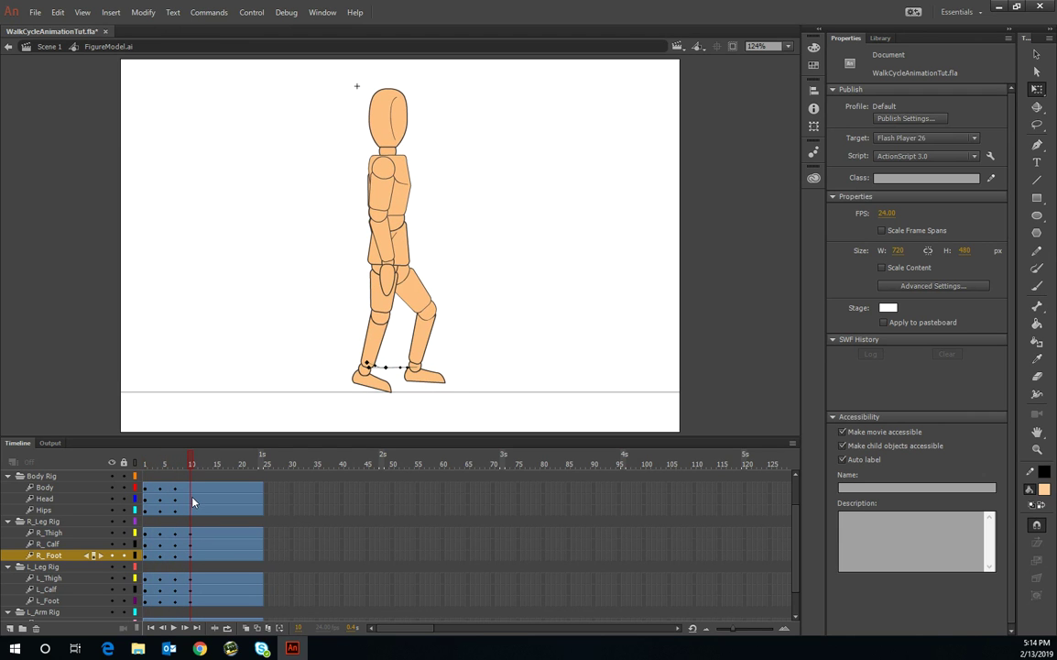
Step: Insert full keyframes at frame 10 on the Body, Head and Hips layers
click(78, 487)
shift+click(78, 499)
shift+click(79, 510)
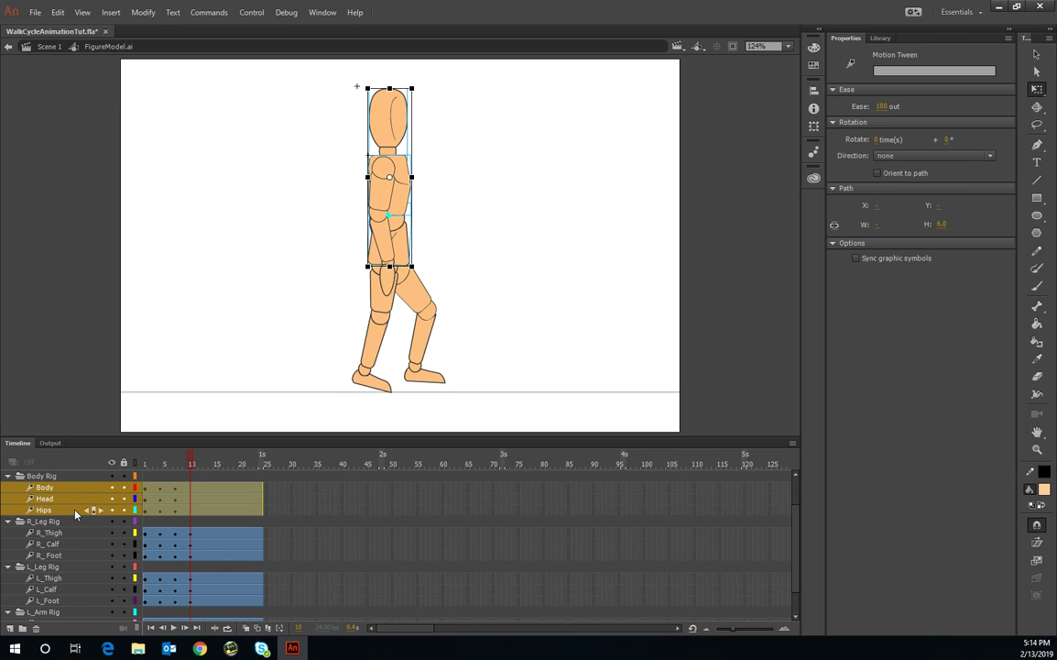
right_click(191, 490)
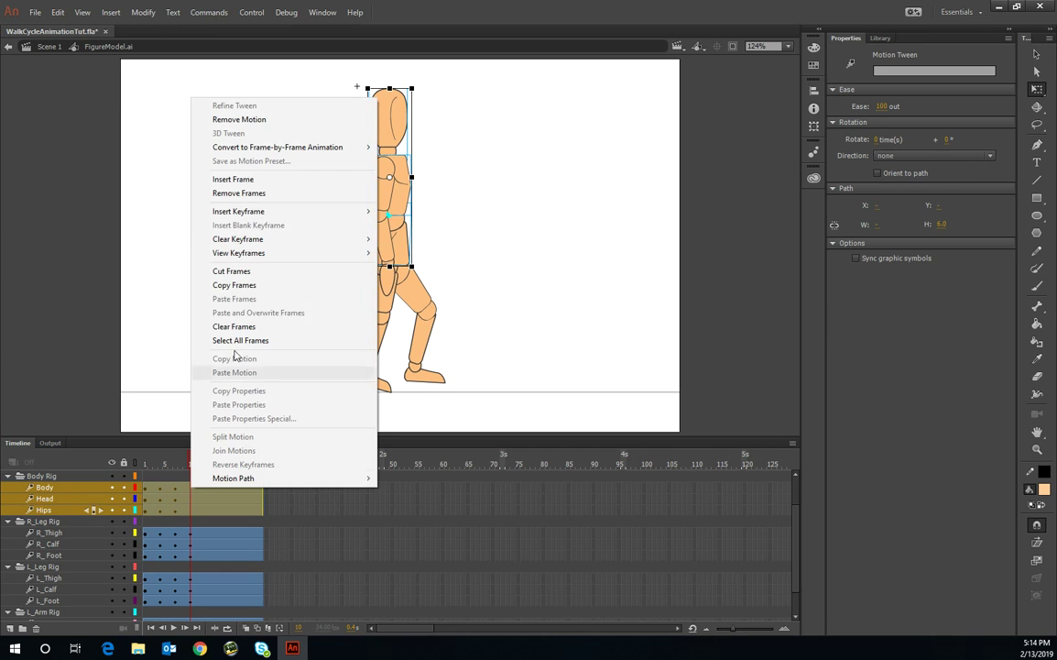
mouse_move(314, 213)
click(407, 293)
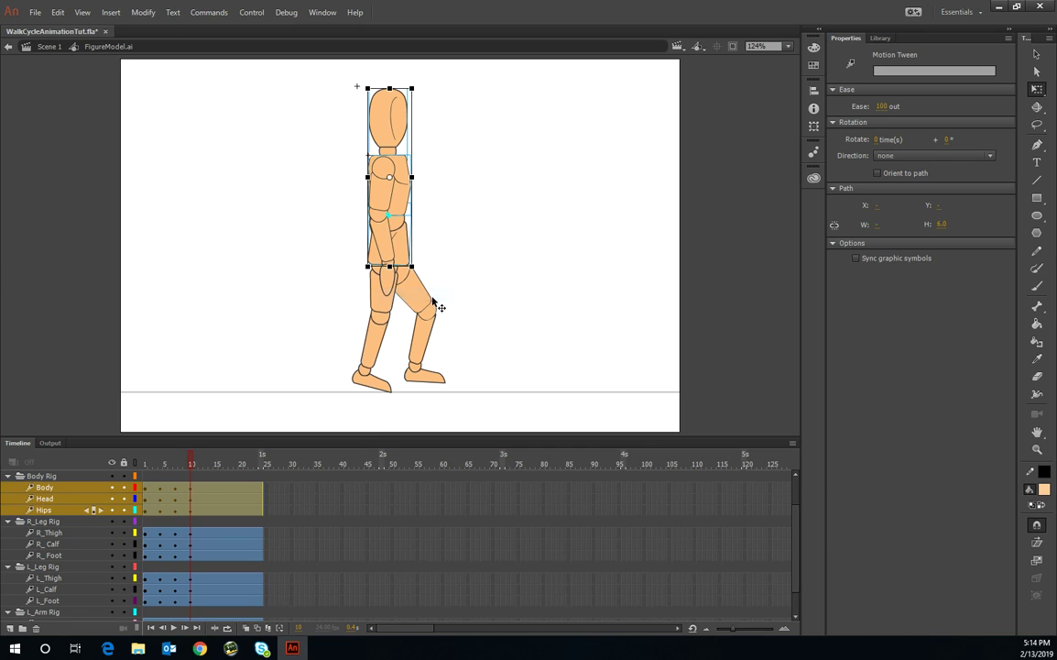
Step: Nudge the upper body up slightly and lean it forward
click(386, 266)
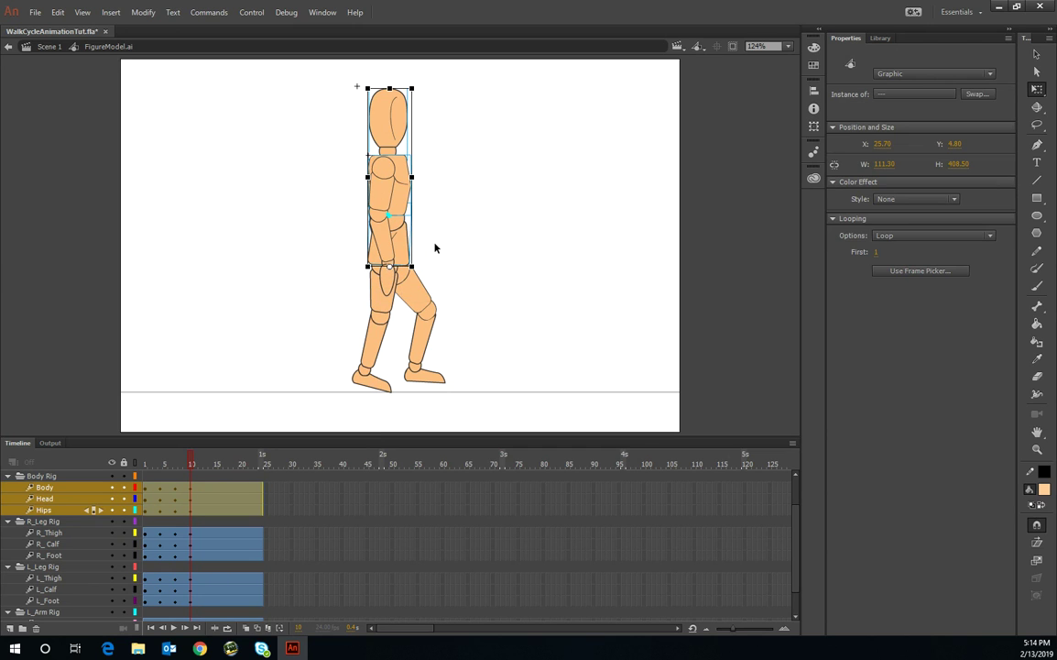
key(Up)
key(Up)
key(Up)
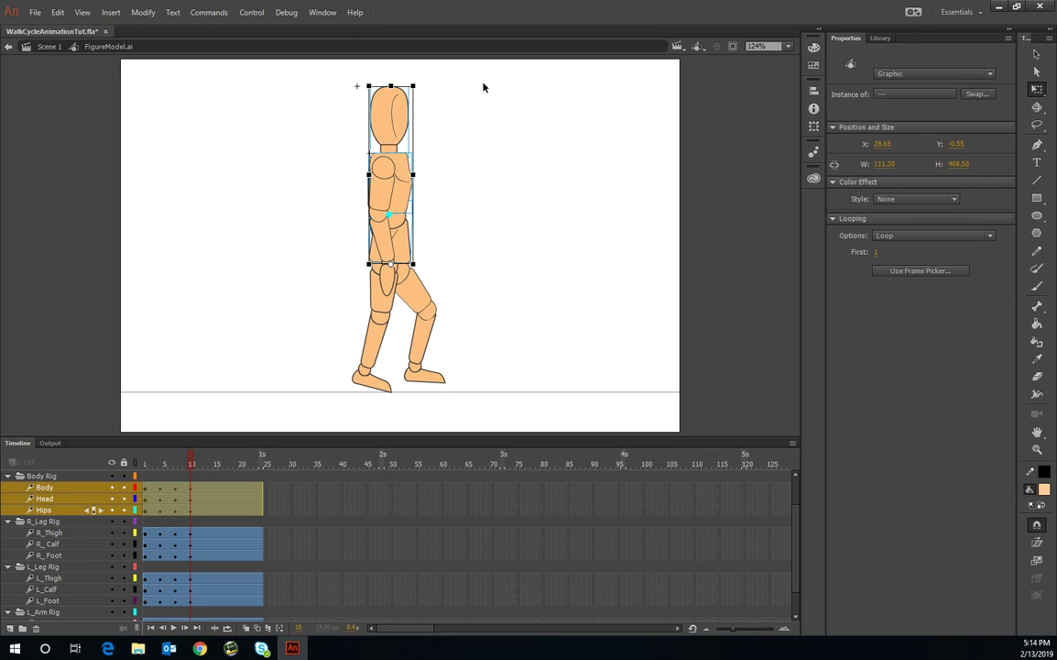
mouse_move(415, 87)
mouse_down()
mouse_move(435, 92)
mouse_move(430, 85)
mouse_up()
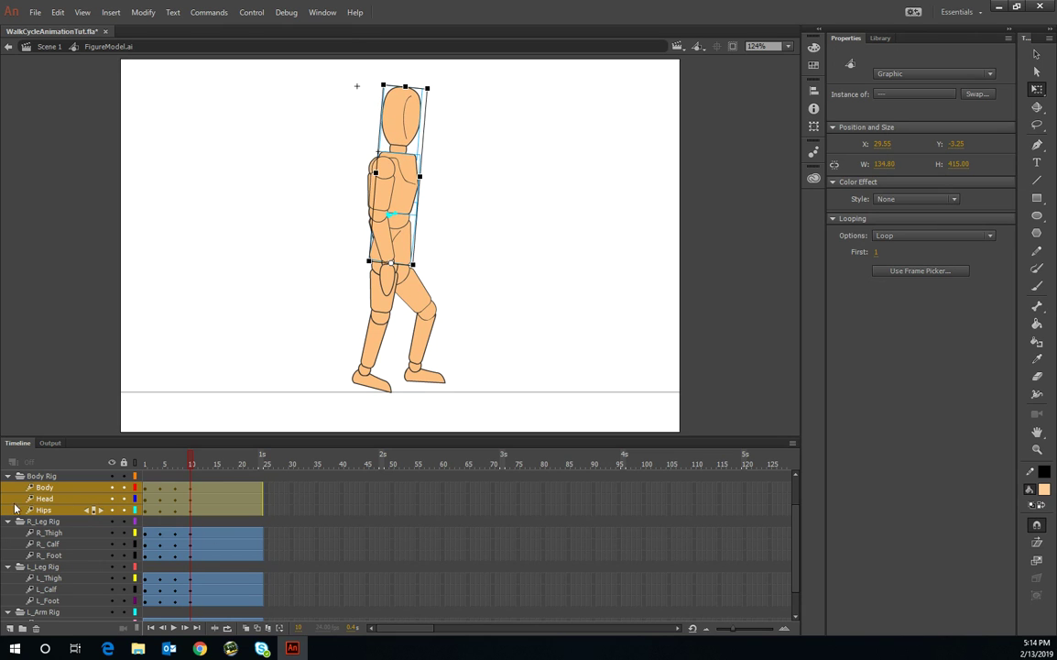
Step: Select the body and head at frame 10 and tilt them back slightly
click(65, 491)
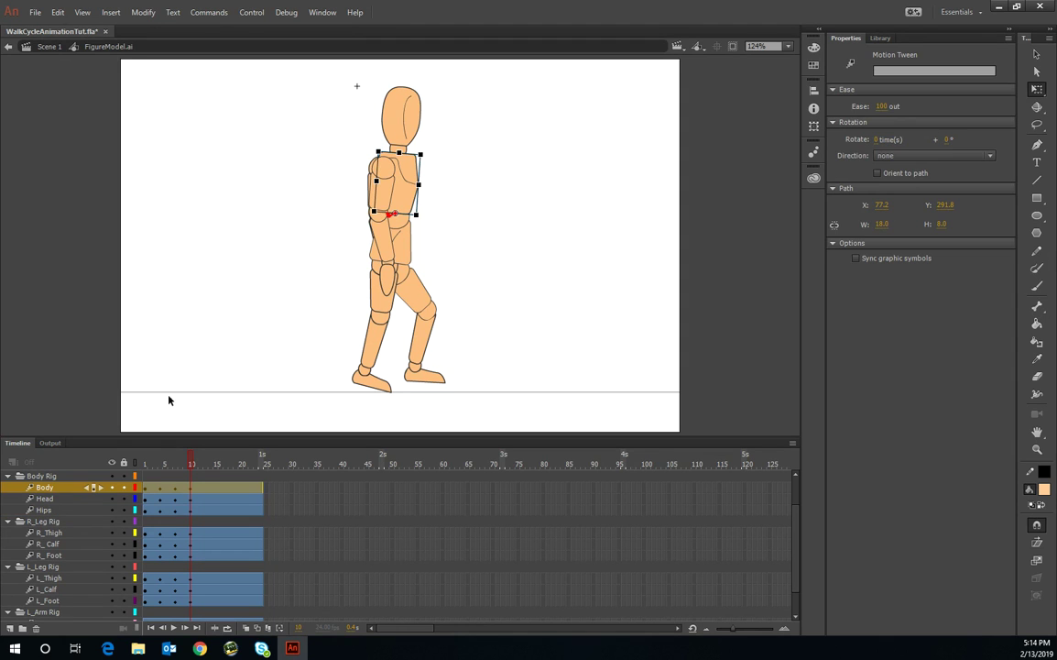
click(424, 159)
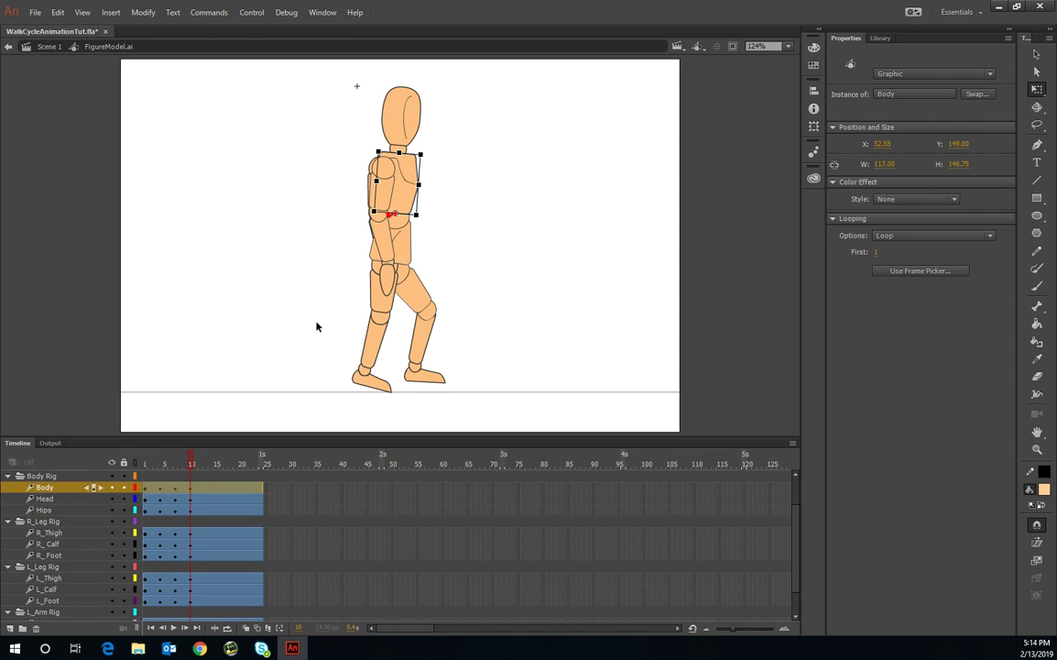
shift+click(66, 499)
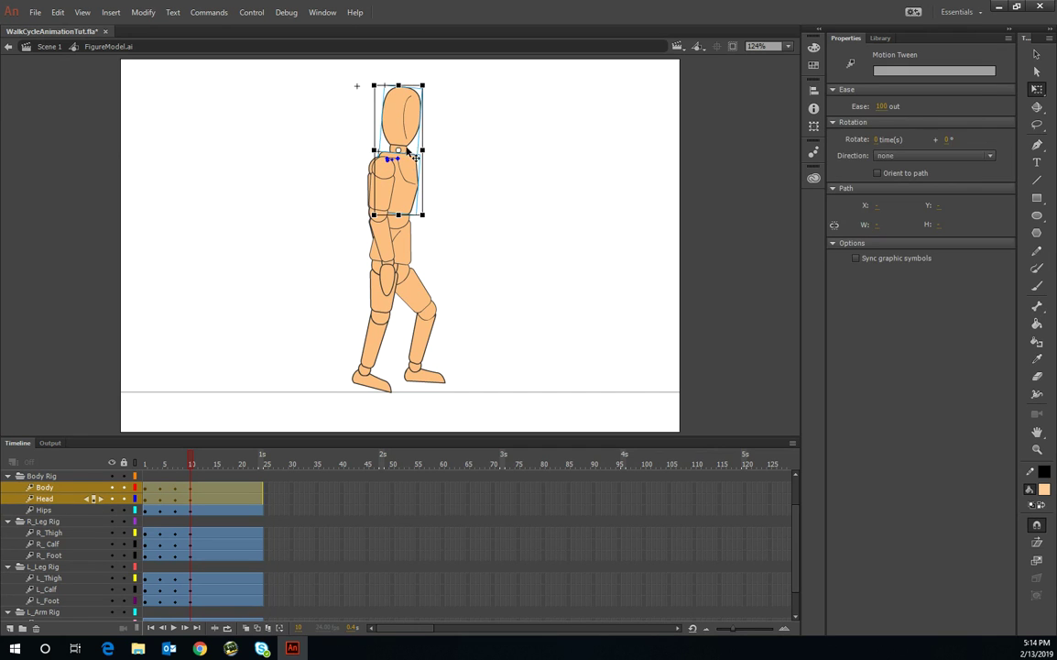
click(405, 176)
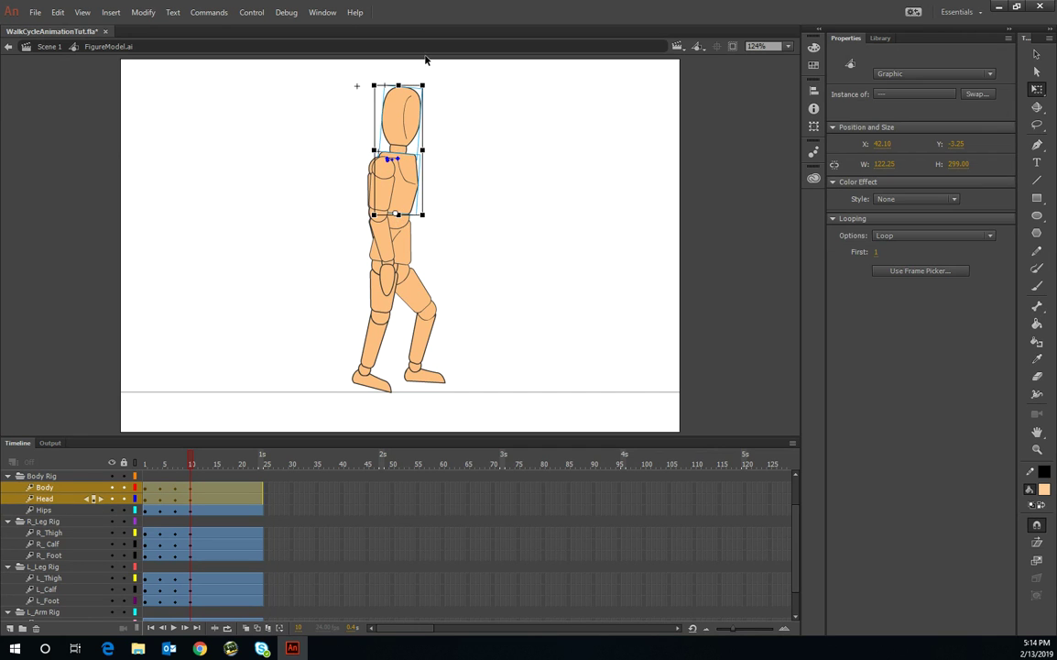
drag(429, 88, 384, 77)
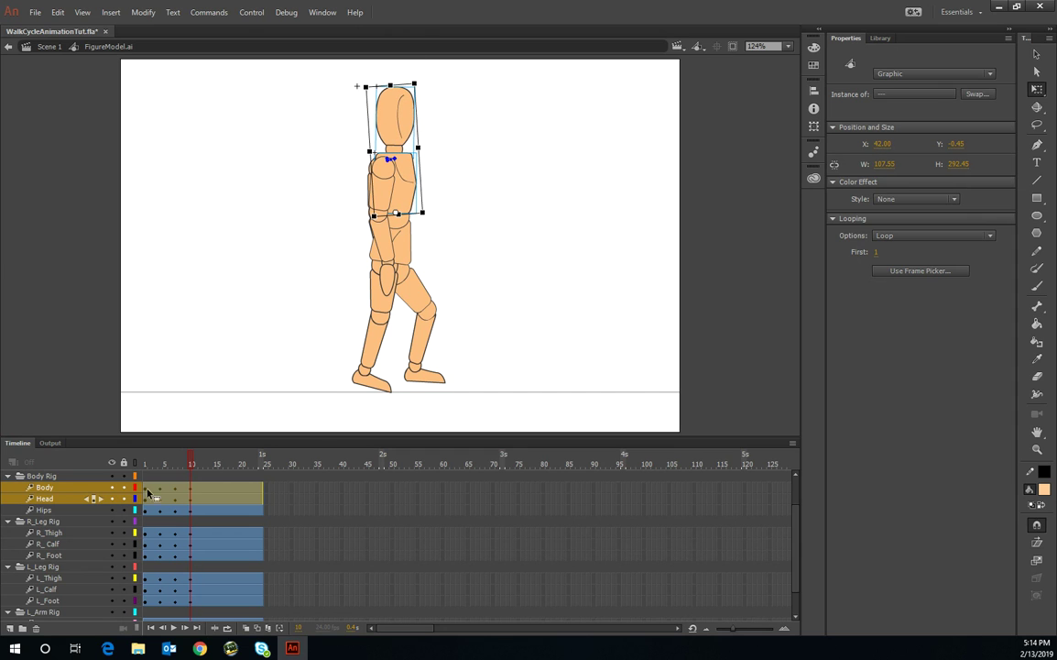
Step: Scrub the playhead from frame 1 to frame 10 to check the walk
click(168, 426)
click(144, 463)
drag(144, 476, 190, 477)
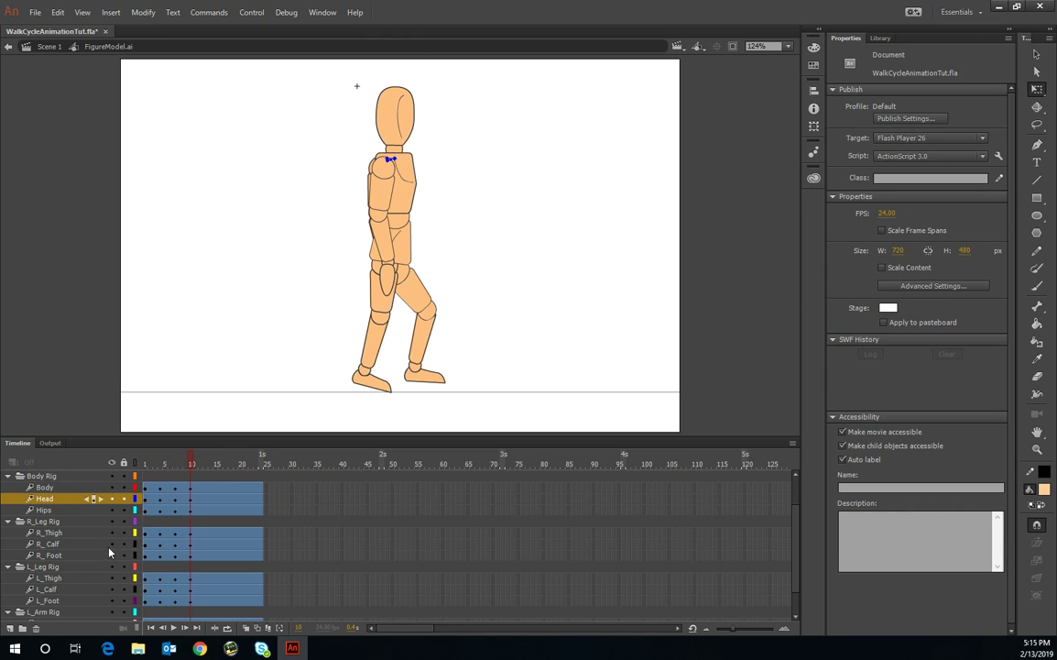
Step: Select the Arm, Forearm and Hands layers and nudge the arm right and up
scroll(100, 499, up, 2)
click(42, 486)
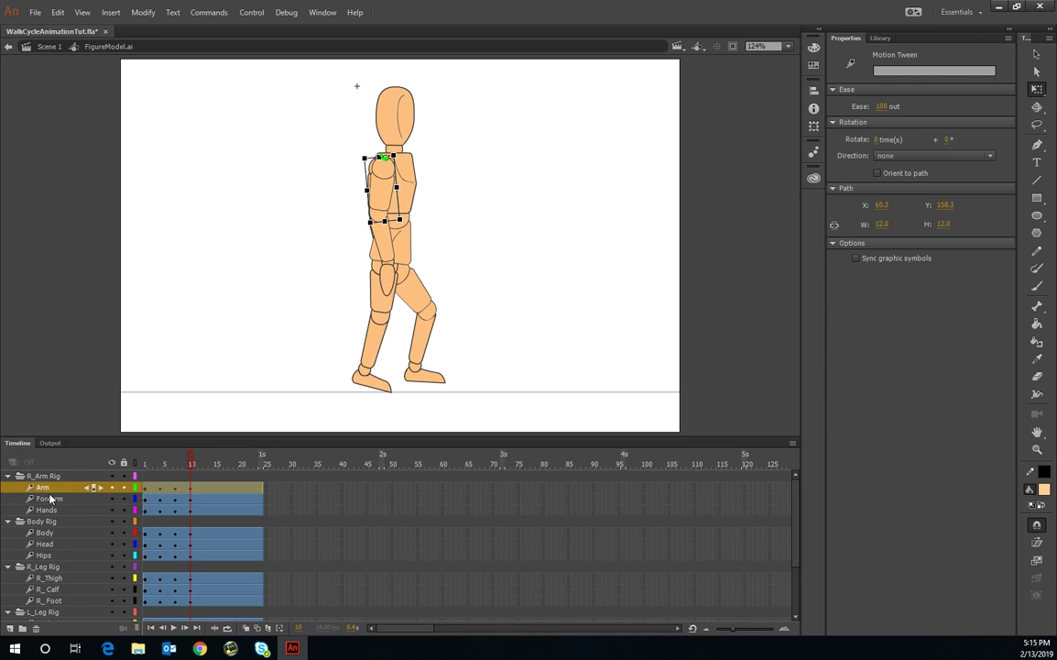
click(49, 499)
click(42, 487)
shift+click(49, 500)
shift+click(52, 511)
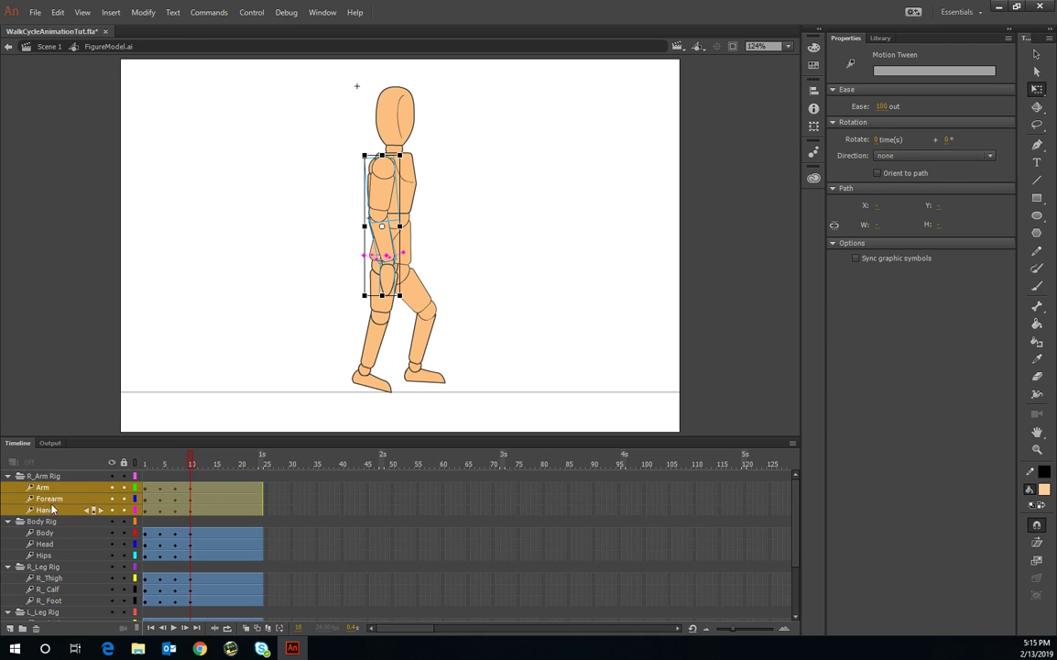
click(378, 174)
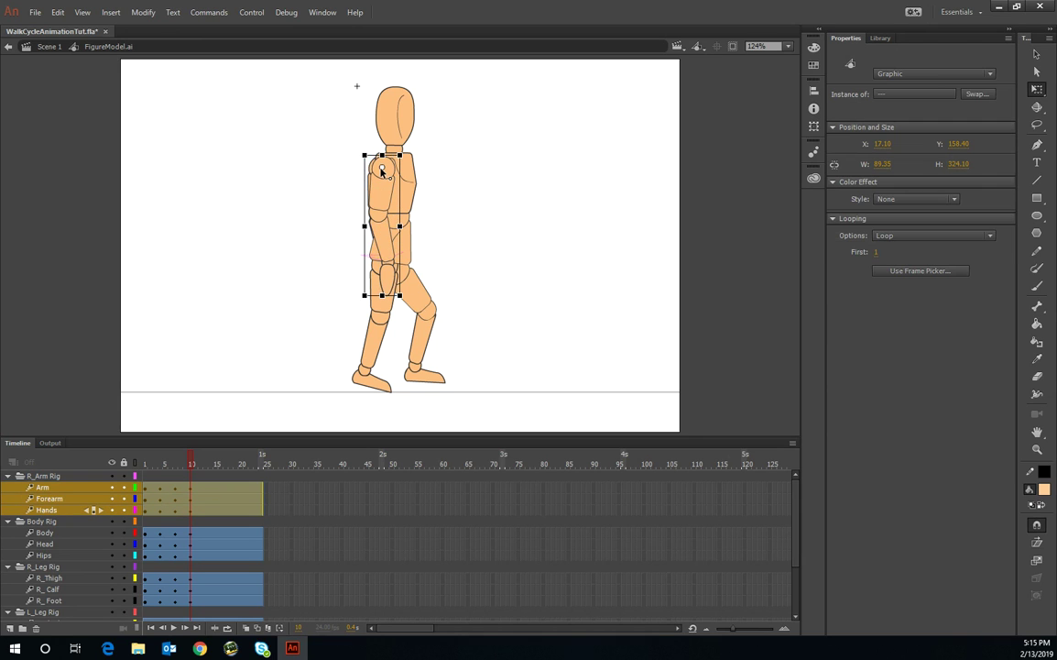
key(Right)
key(Right)
key(Right)
key(Right)
key(Right)
key(Right)
key(Right)
key(Right)
key(Right)
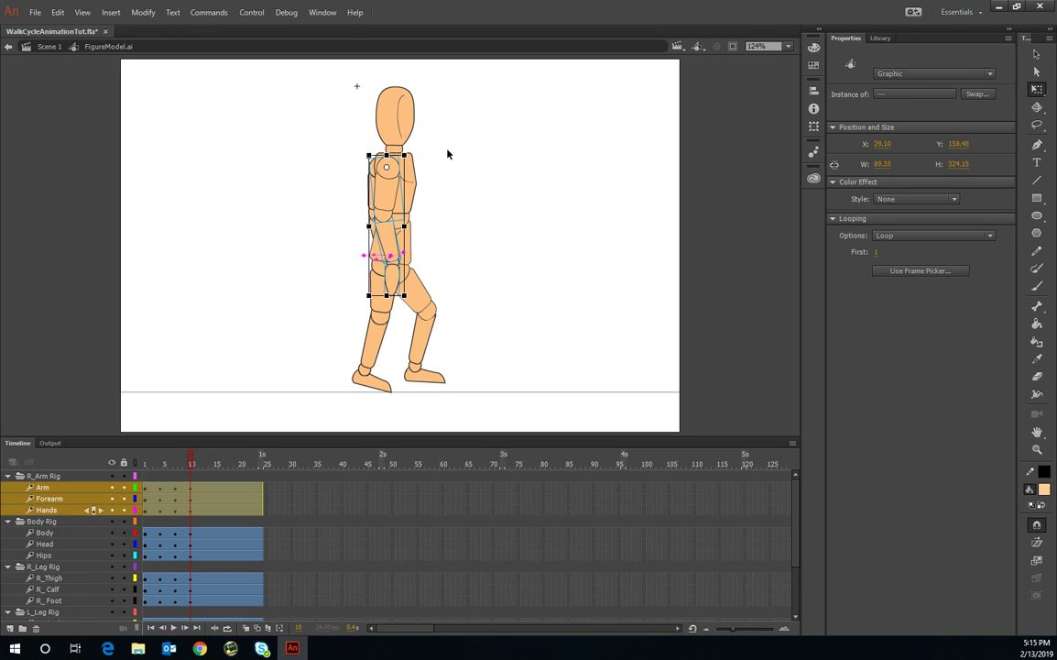
key(Right)
key(Right)
key(Right)
key(Up)
key(Up)
key(Up)
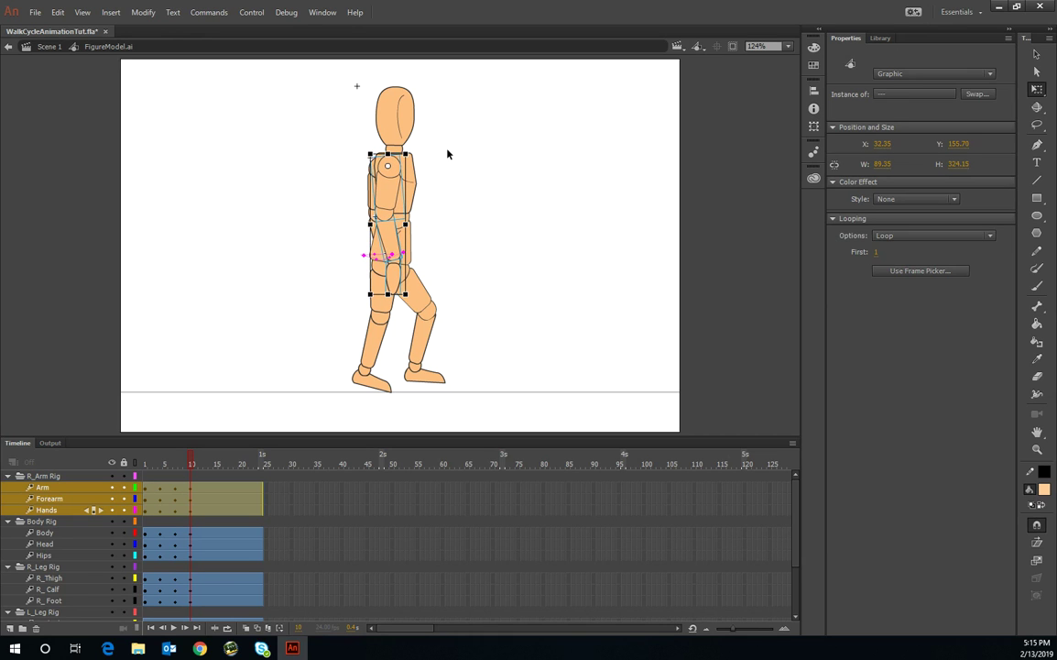
Step: Scrub from the first frame through the stride to frame 10
click(167, 418)
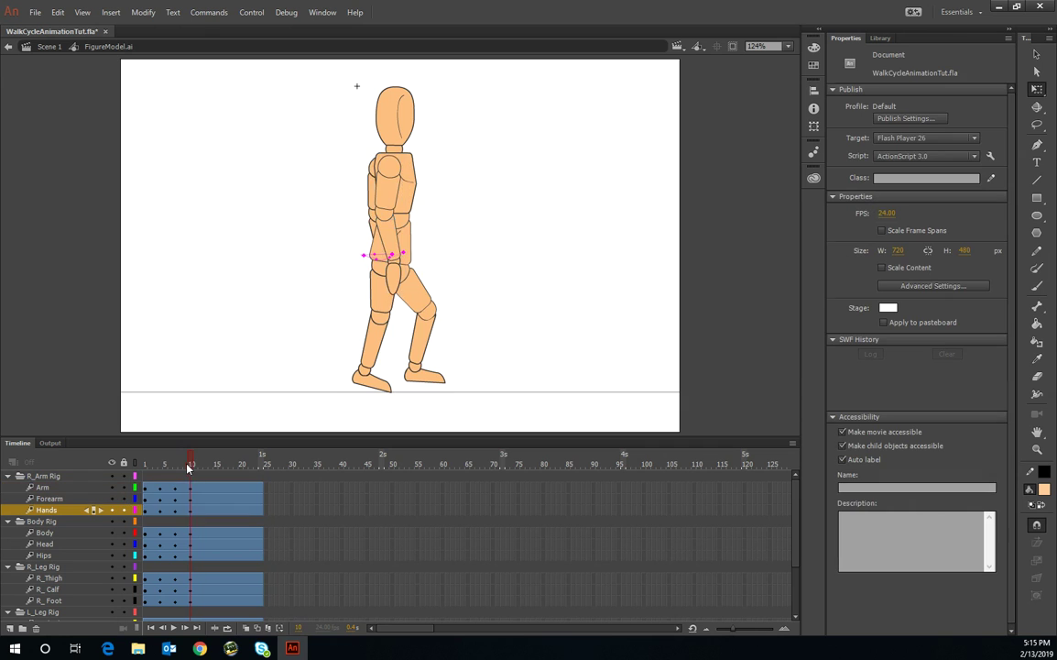
key(comma)
key(comma)
key(comma)
key(comma)
key(comma)
key(comma)
key(comma)
key(comma)
key(comma)
mouse_move(143, 473)
mouse_down()
mouse_move(187, 479)
mouse_move(122, 442)
mouse_move(155, 488)
mouse_move(191, 487)
mouse_move(139, 496)
mouse_move(177, 499)
mouse_move(161, 503)
mouse_move(146, 490)
mouse_up()
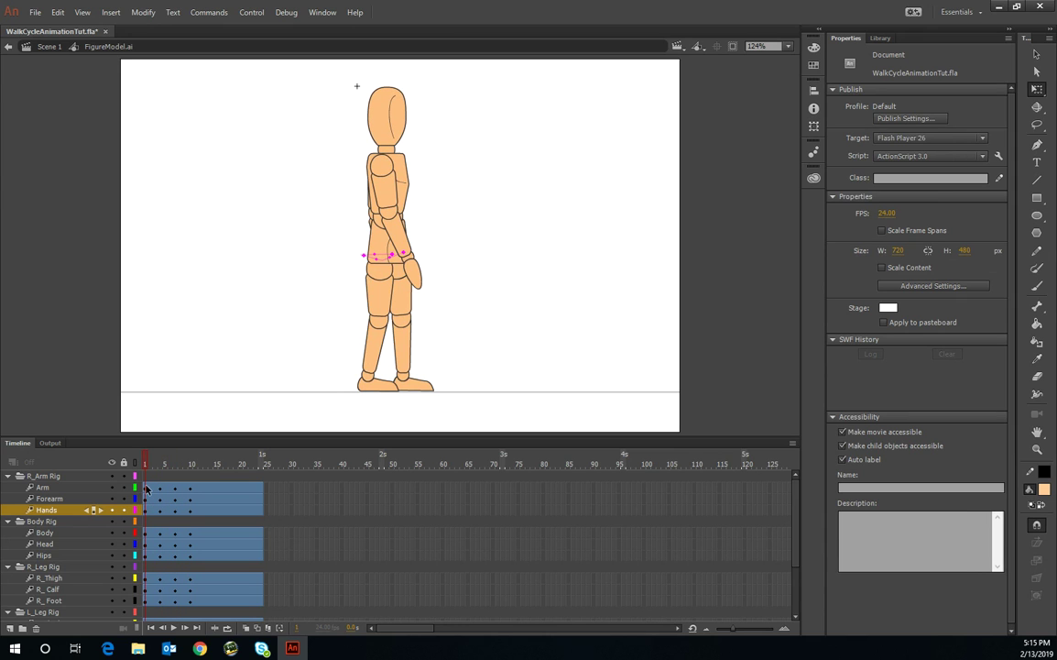
Step: Back in Scene 1, insert a keyframe at the last frame of Layer_1
click(13, 46)
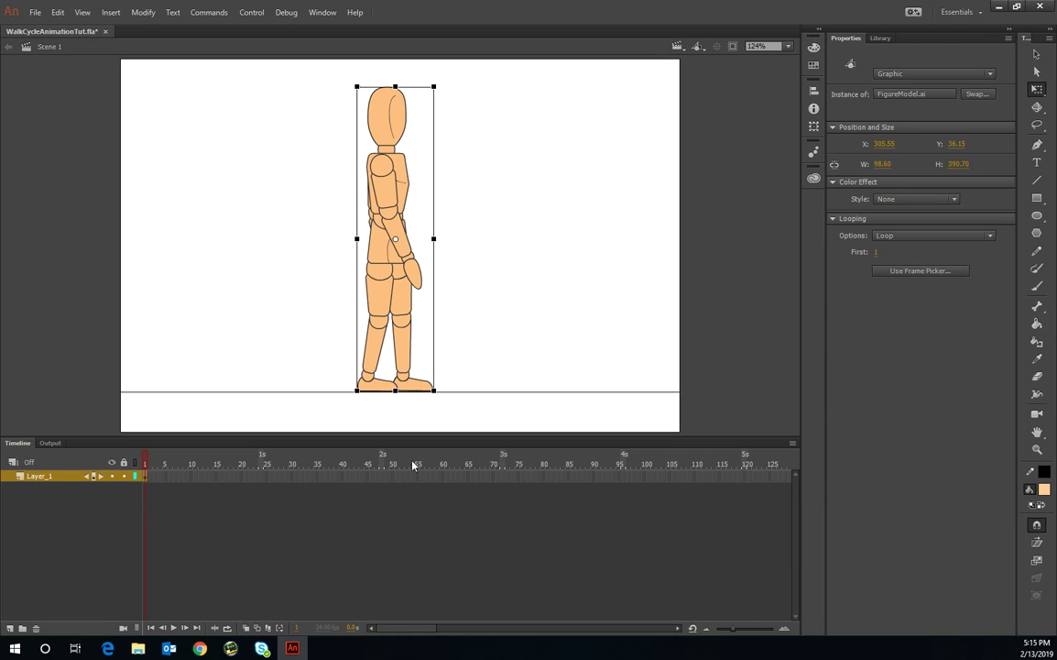
click(789, 477)
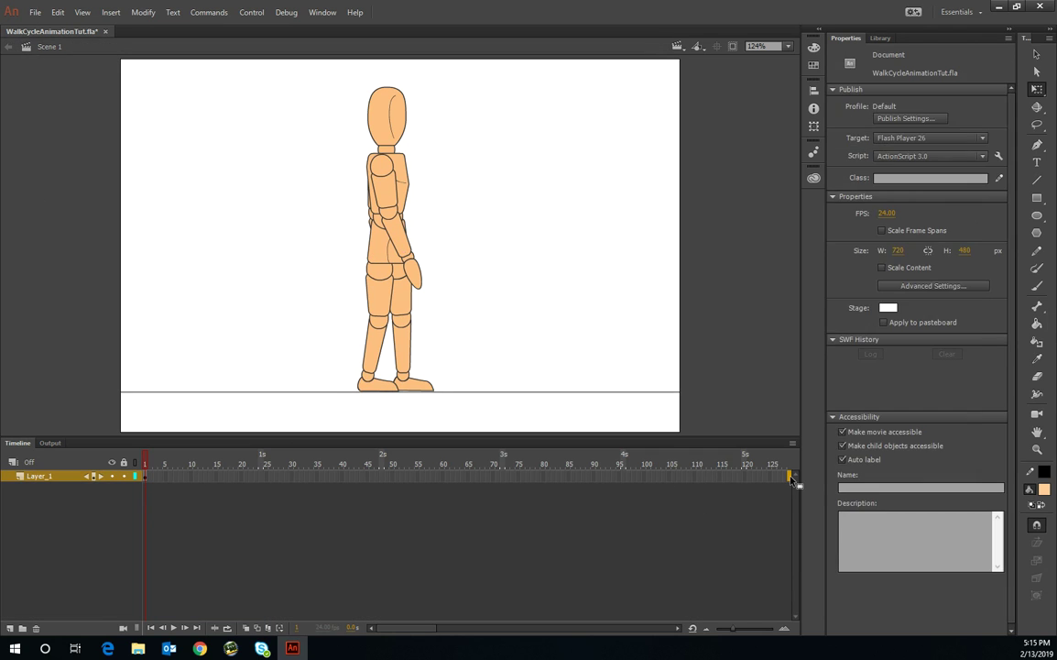
right_click(790, 476)
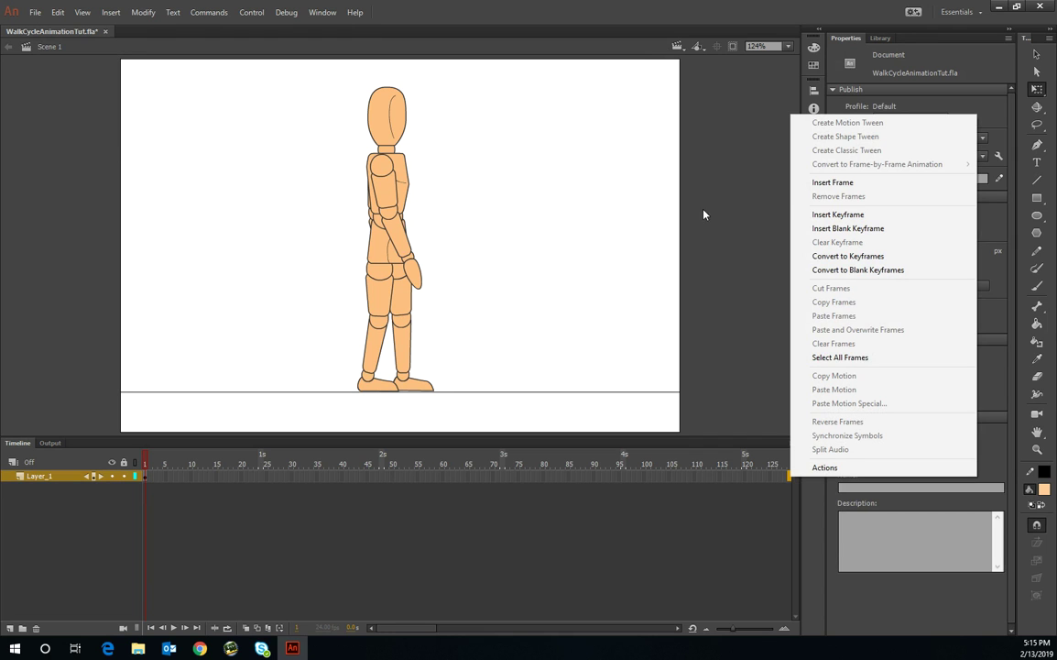
click(873, 216)
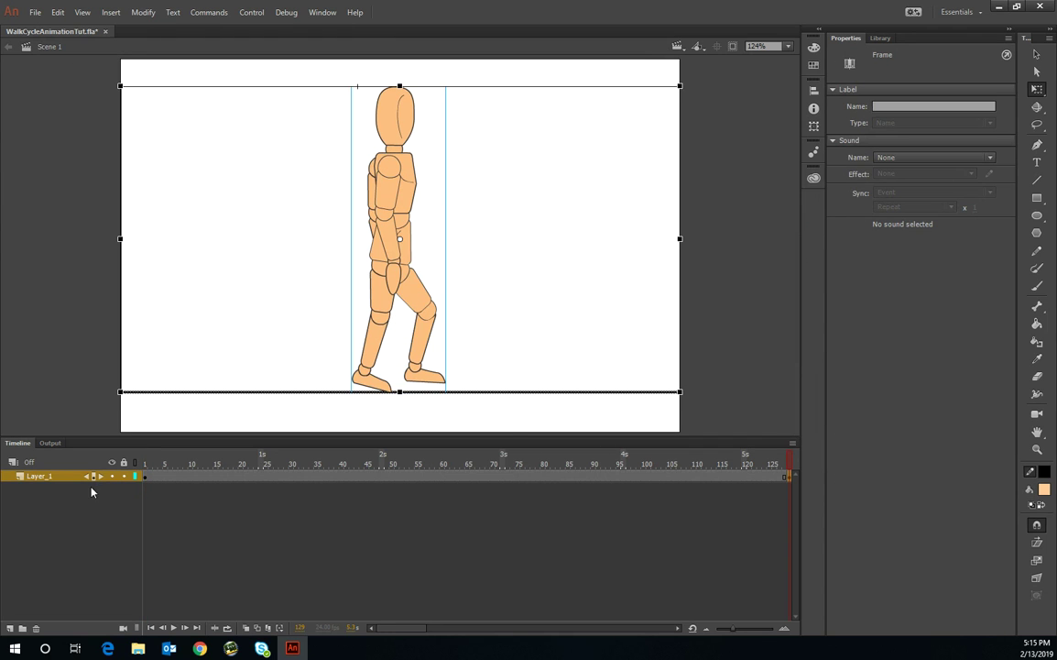
Step: Test-play the walk cycle with Ctrl+Enter and close the player window
double_click(409, 219)
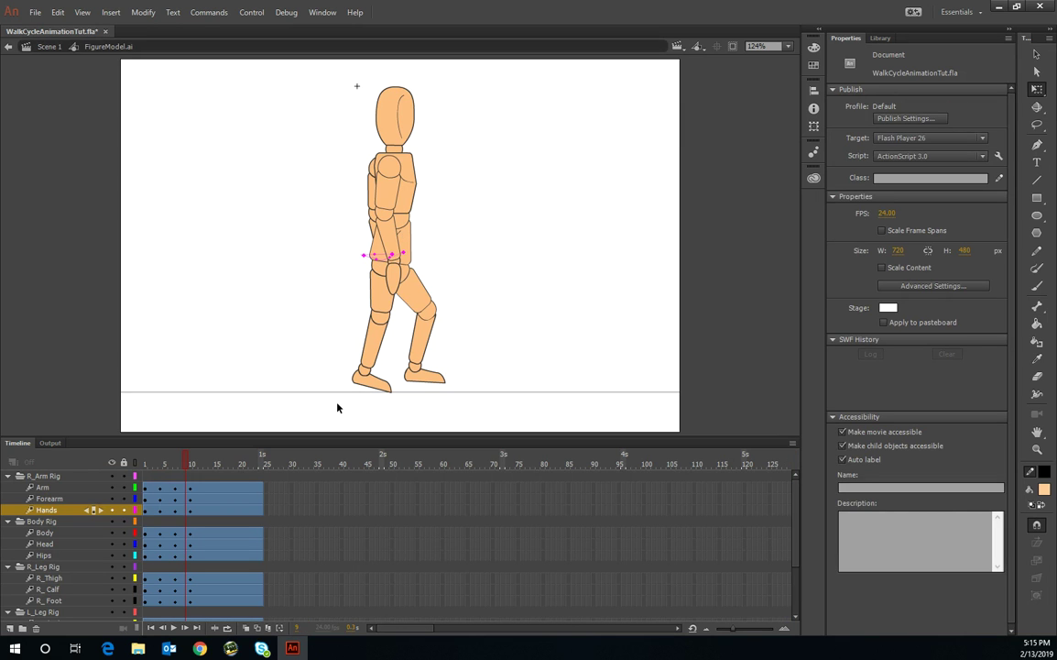
key(ctrl+Return)
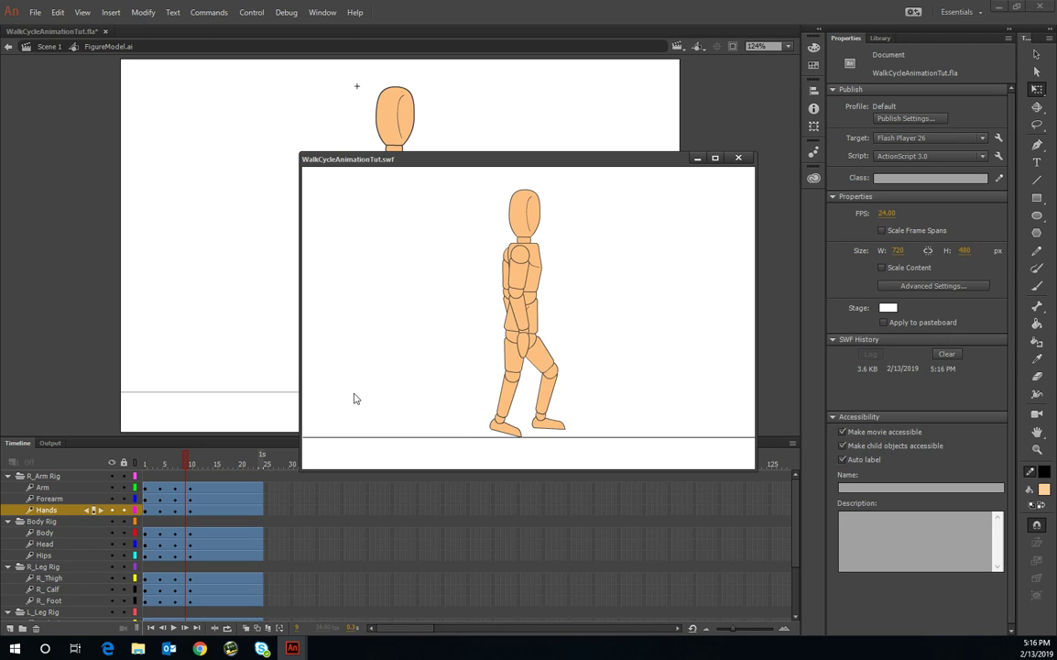
click(739, 158)
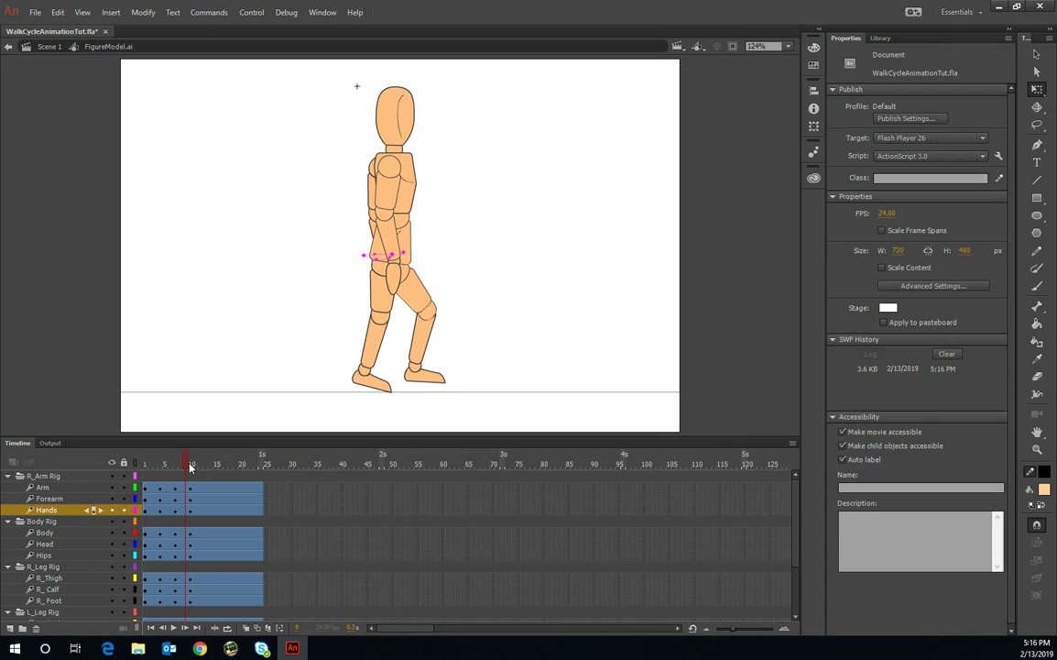
mouse_move(190, 465)
mouse_down()
mouse_move(145, 471)
mouse_move(193, 477)
mouse_up()
mouse_move(174, 468)
mouse_down()
mouse_move(145, 470)
mouse_move(183, 483)
mouse_up()
click(190, 487)
mouse_move(200, 648)
click(370, 609)
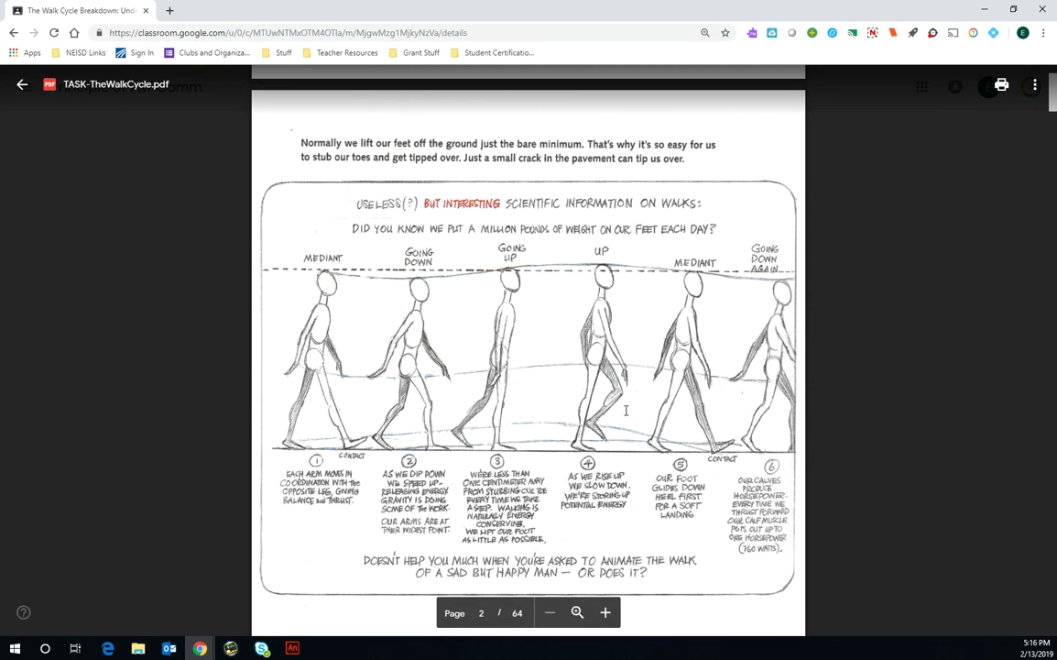
key(alt+Tab)
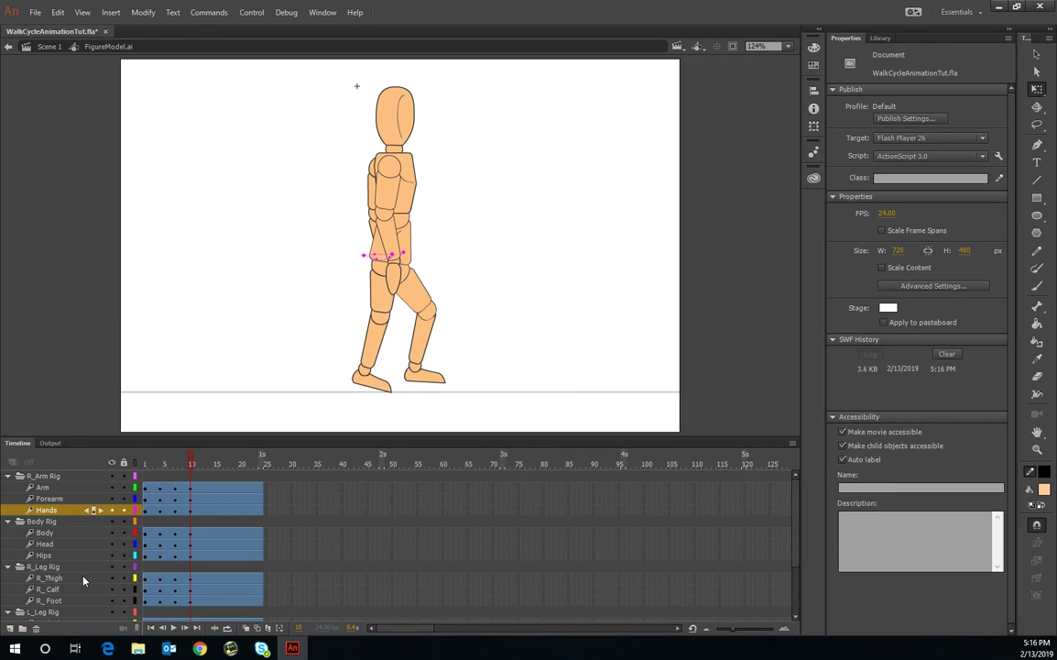
Step: Move the left calf's pivot to the knee, re-angle the calf, and rotate the left foot
scroll(85, 579, down, 1)
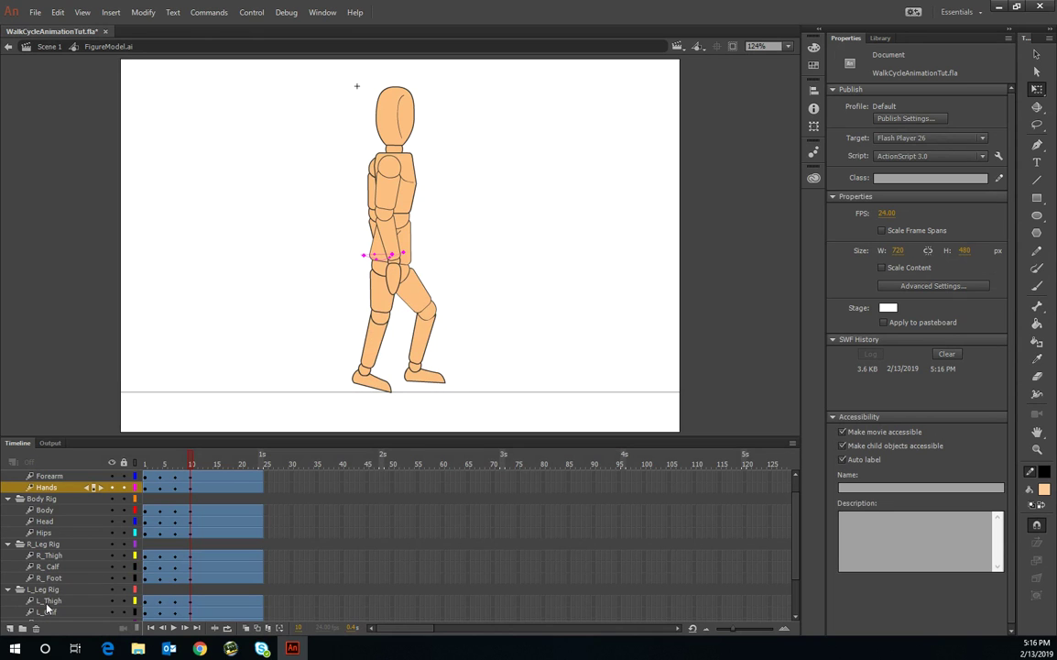
scroll(47, 606, down, 1)
click(51, 577)
shift+click(60, 591)
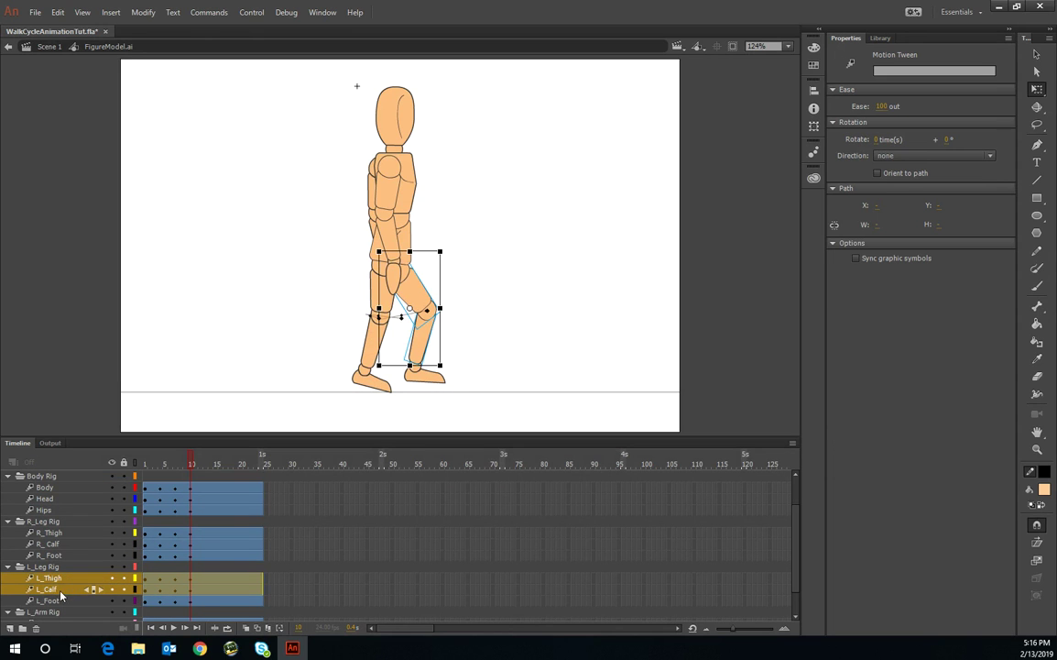
shift+click(60, 600)
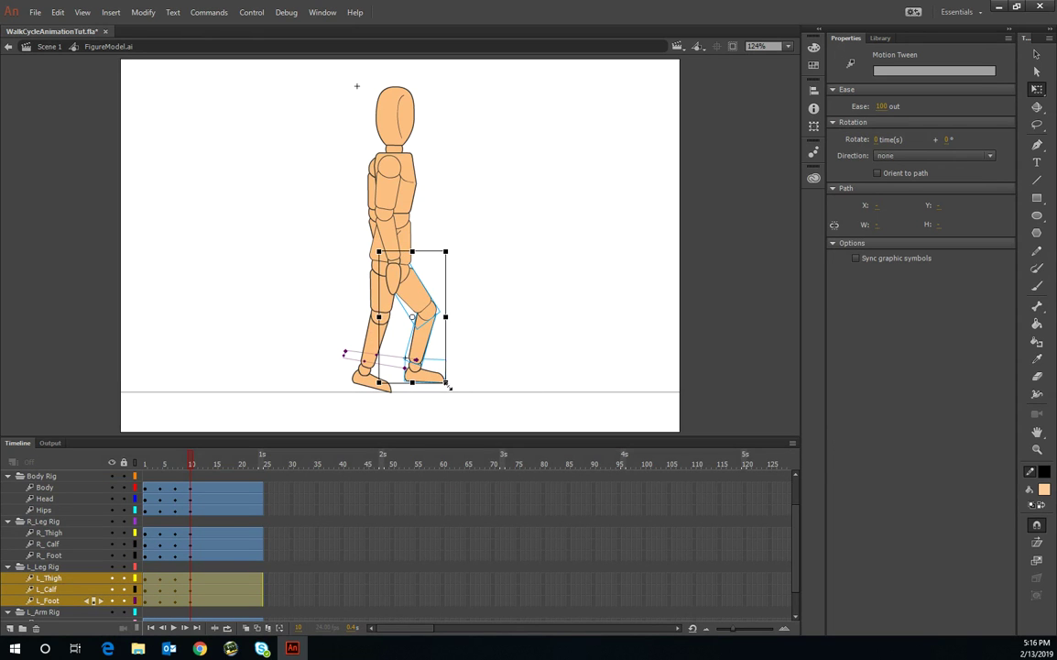
click(46, 588)
shift+click(48, 600)
drag(425, 344, 426, 309)
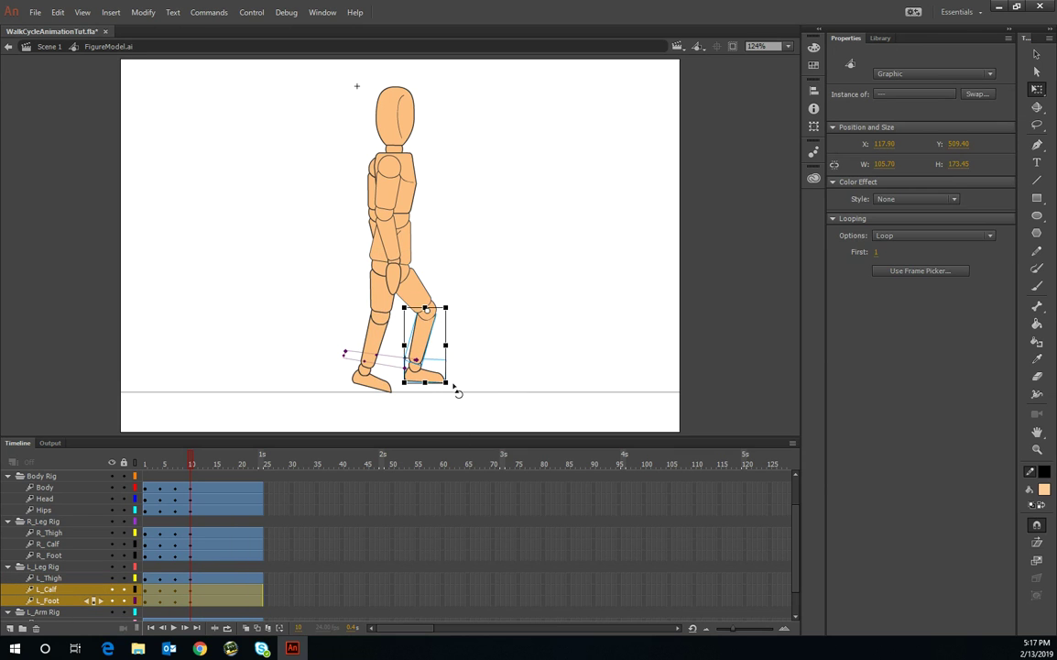
drag(457, 392, 448, 394)
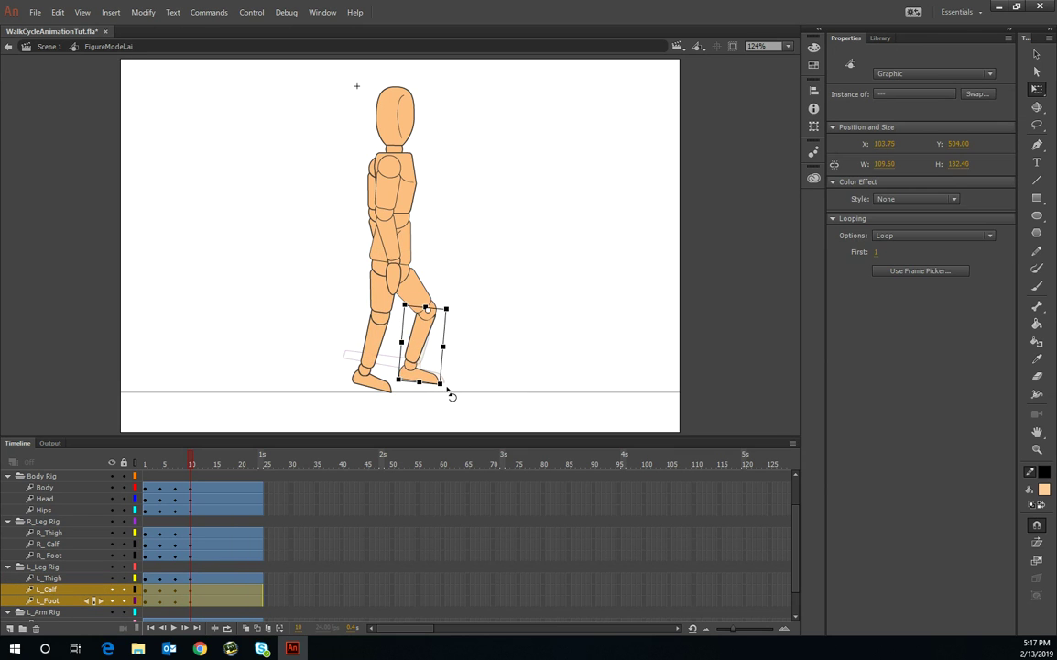
click(62, 602)
drag(444, 385, 448, 358)
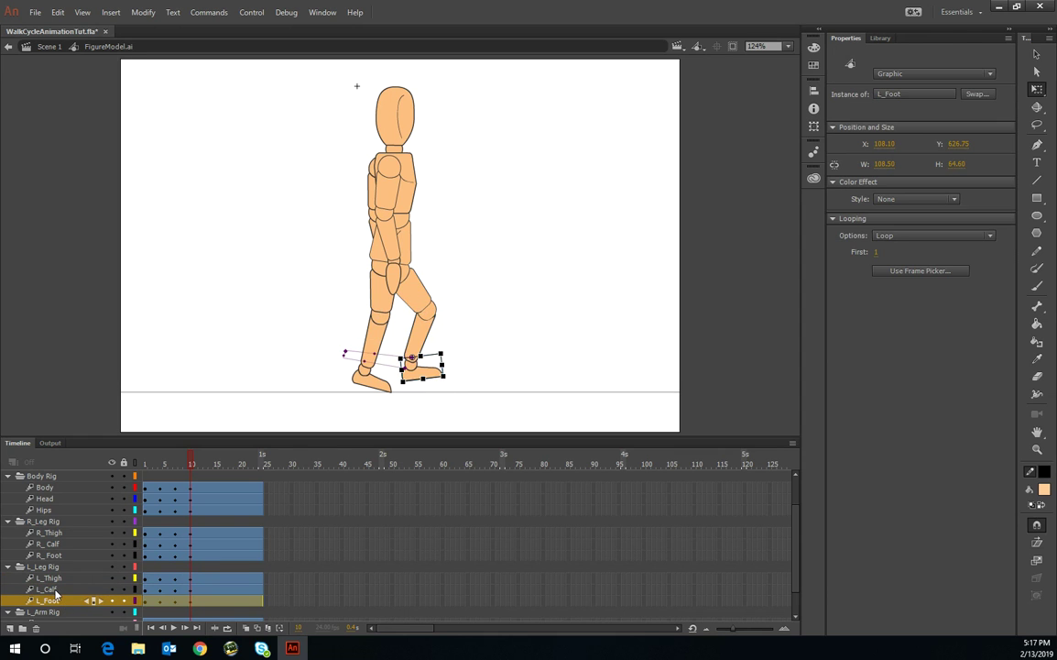
Step: Tilt the rear right foot toe-down and raise the whole right leg a few pixels
click(49, 556)
drag(408, 398, 394, 405)
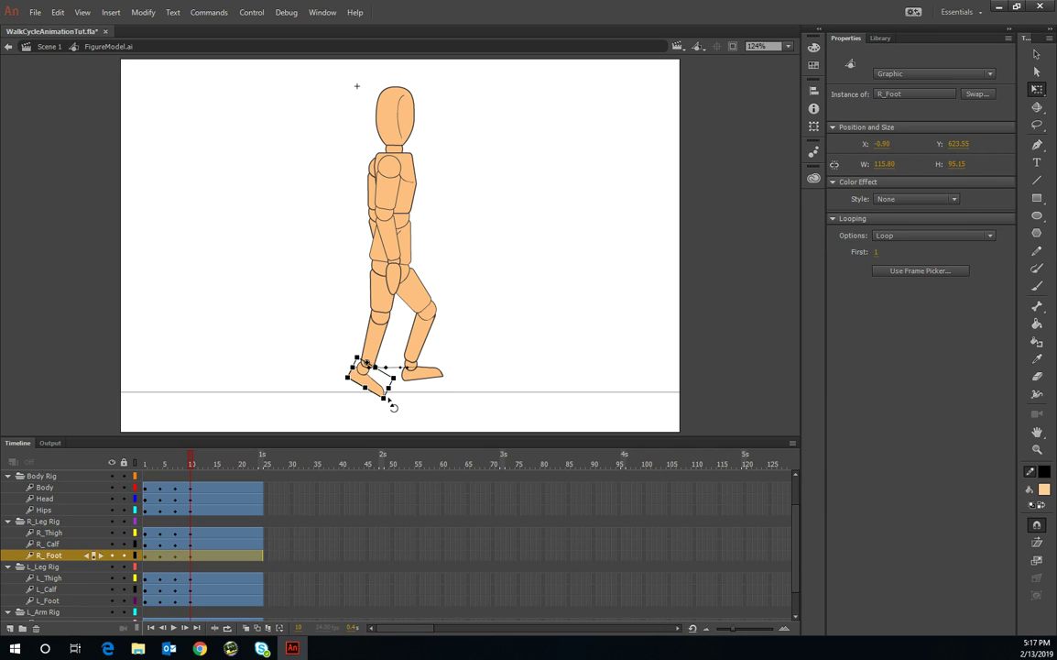
drag(49, 532, 50, 557)
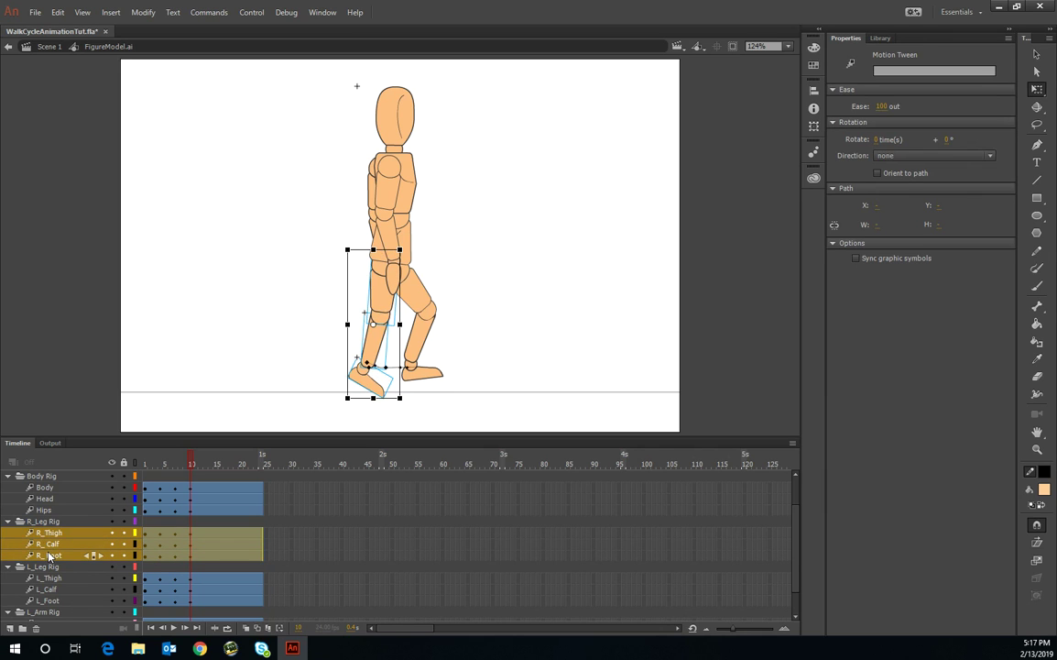
key(Up)
key(Up)
key(Up)
key(Up)
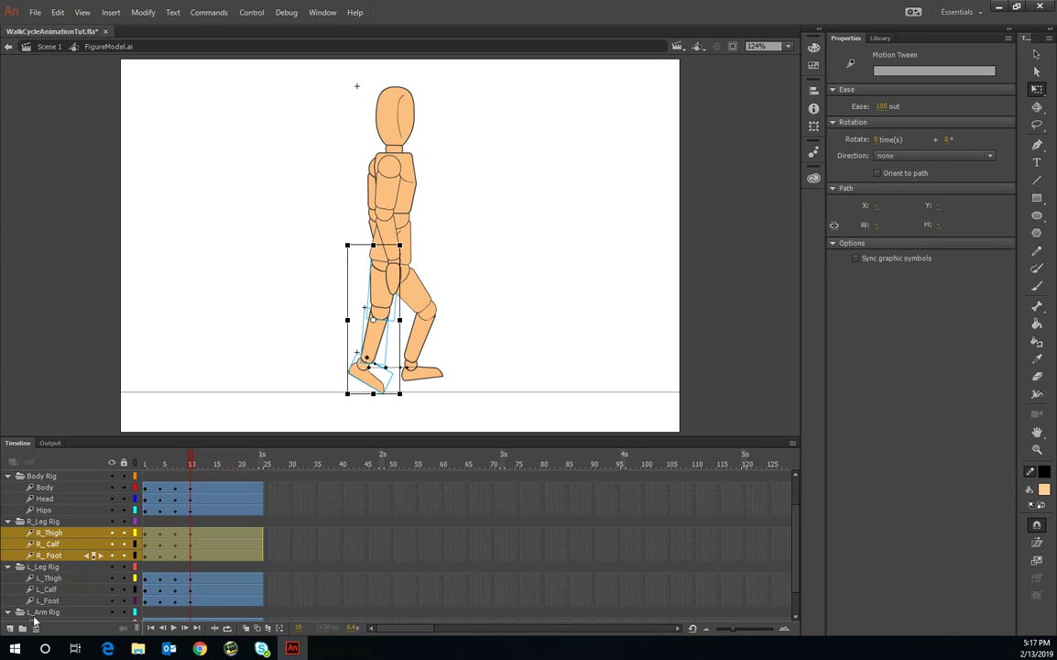
click(48, 566)
Step: Raise the left leg and foot slightly, then swing the calf and foot around the knee
click(48, 577)
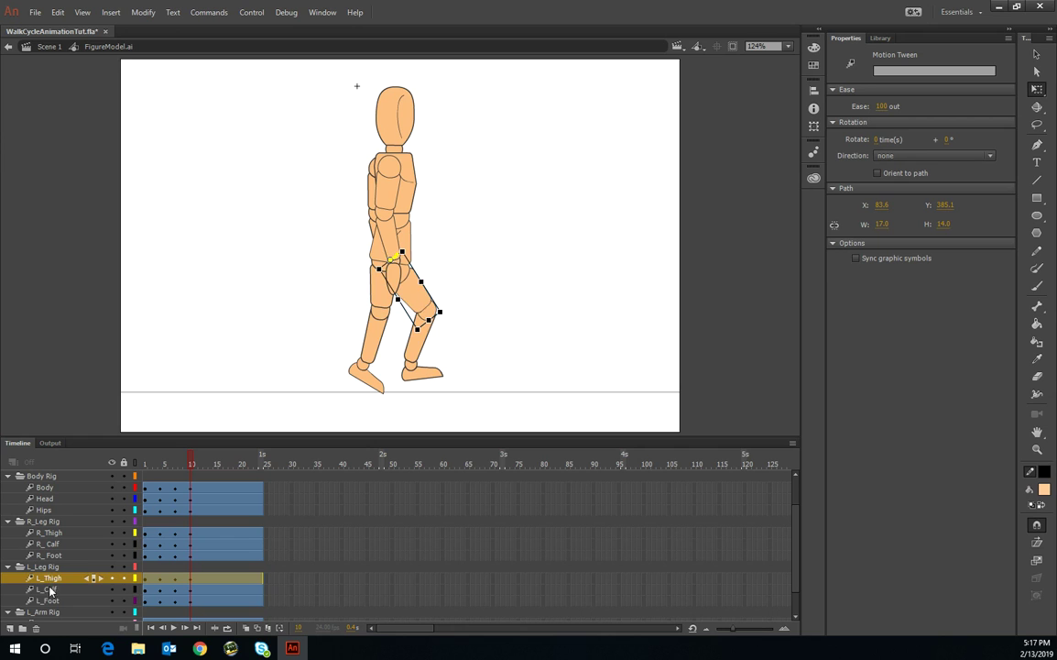
shift+click(46, 588)
click(48, 577)
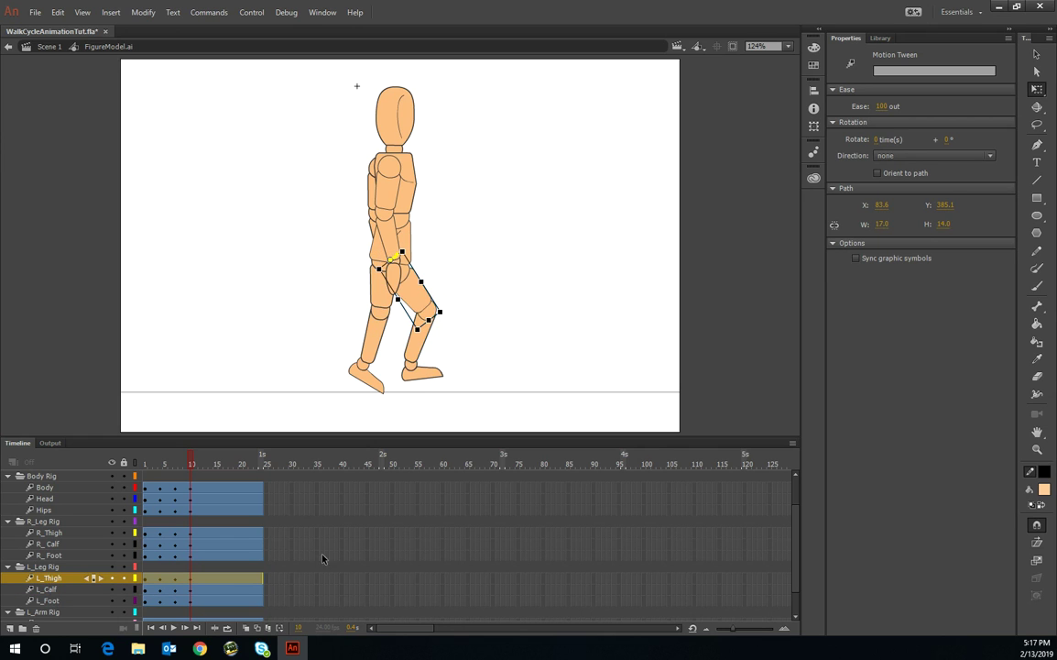
shift+click(51, 600)
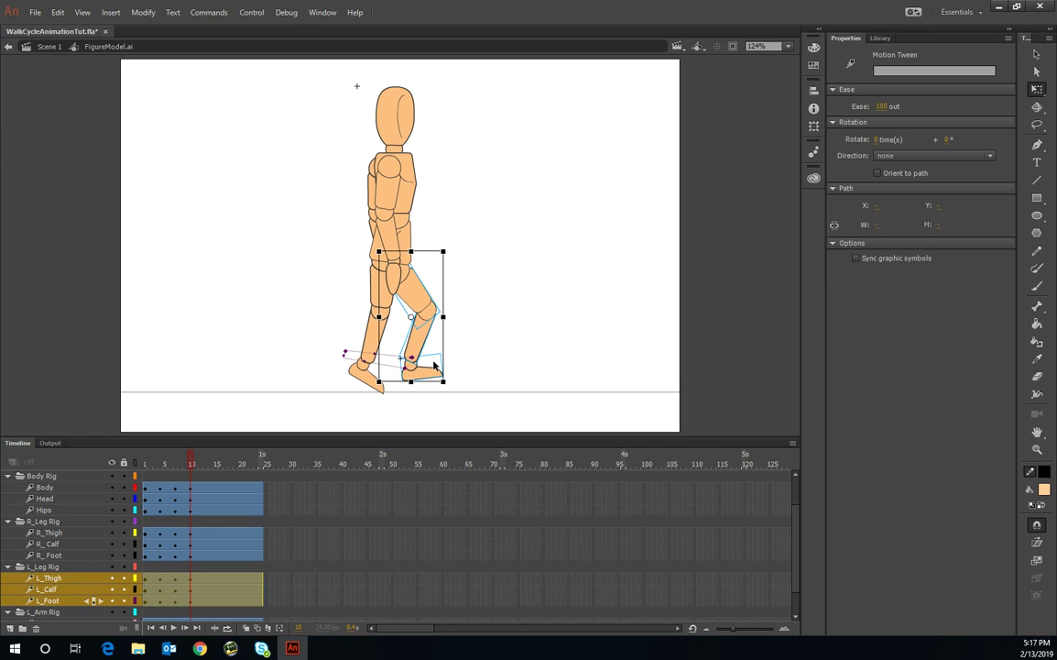
drag(435, 368, 435, 367)
click(435, 367)
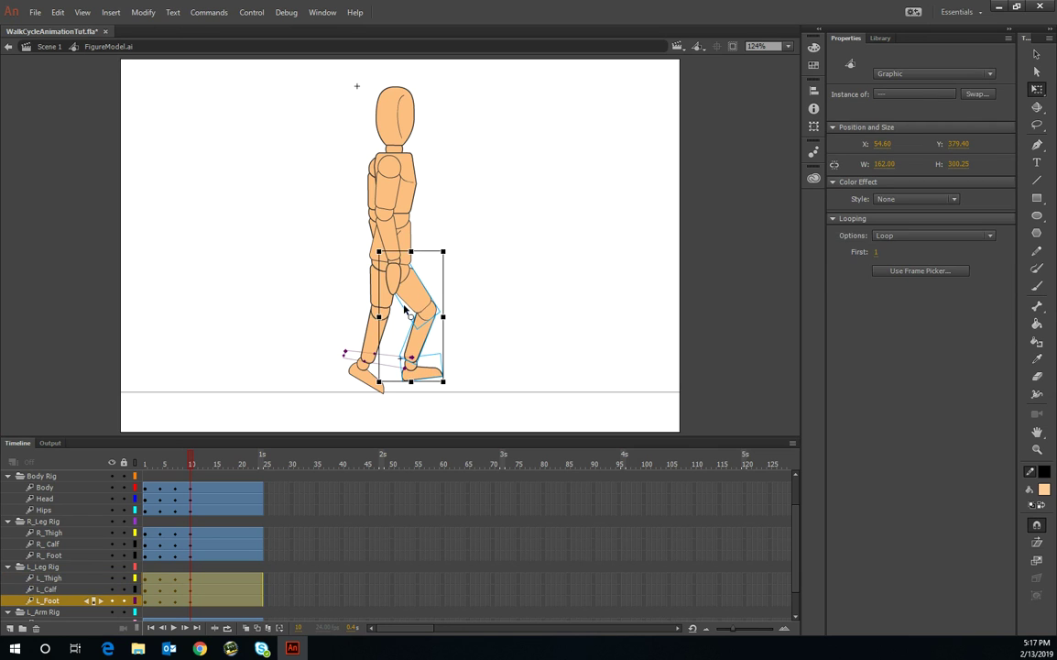
key(Up)
key(Up)
key(Up)
key(Up)
key(Up)
shift+click(45, 589)
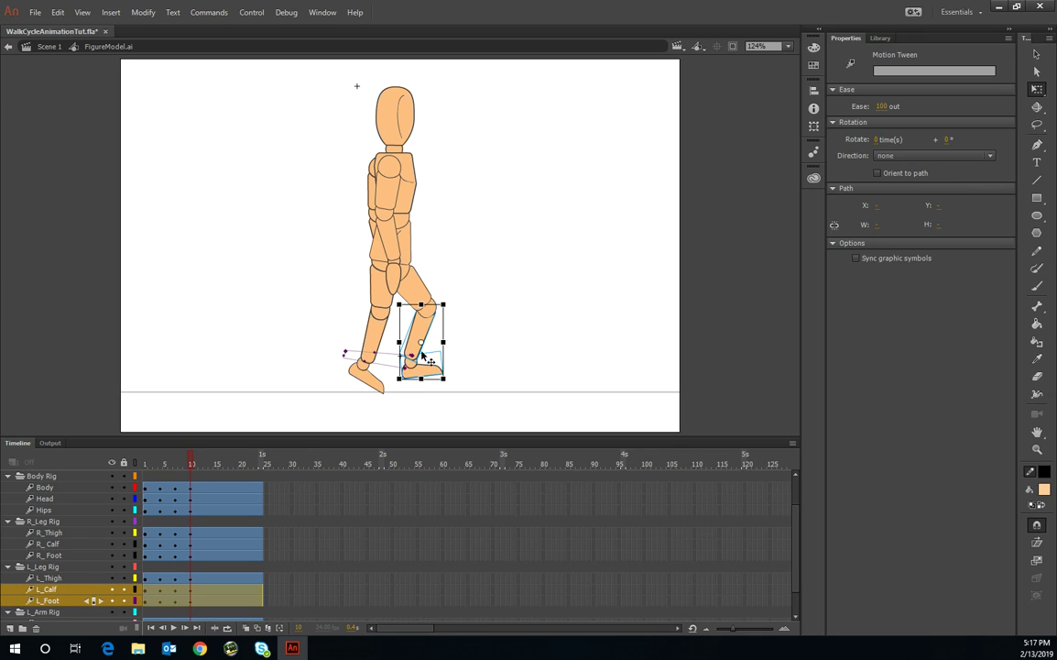
click(431, 314)
drag(400, 377, 417, 398)
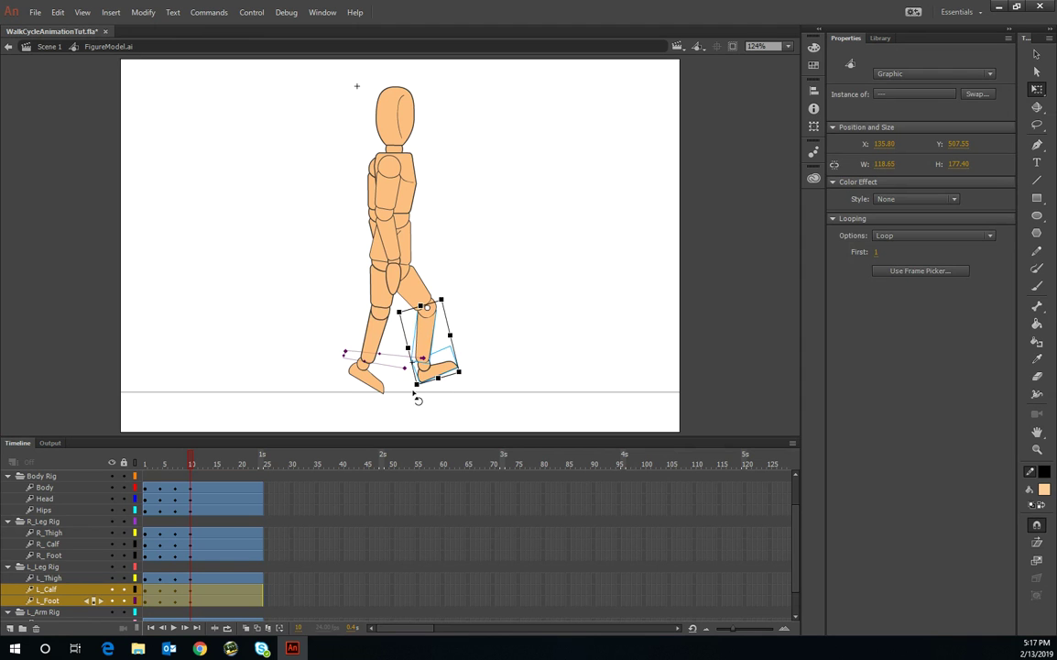
Step: Scrub through the animation to check the new left-leg stride
click(188, 464)
mouse_move(187, 465)
mouse_down()
mouse_move(135, 465)
mouse_move(186, 465)
mouse_move(192, 480)
mouse_up()
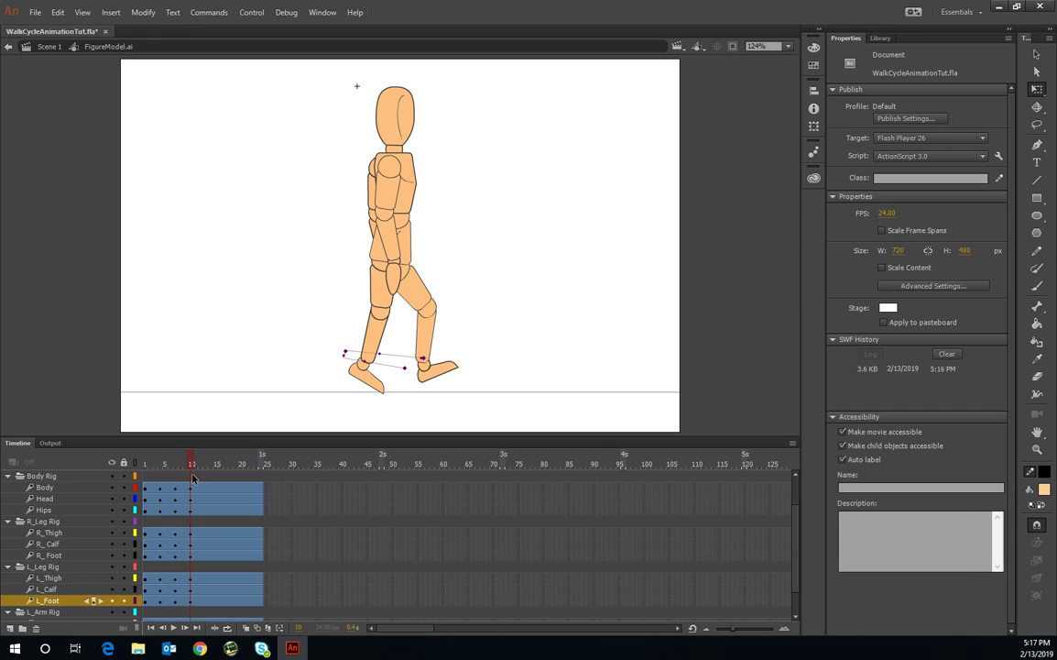
scroll(64, 523, up, 2)
drag(61, 487, 60, 509)
mouse_move(200, 647)
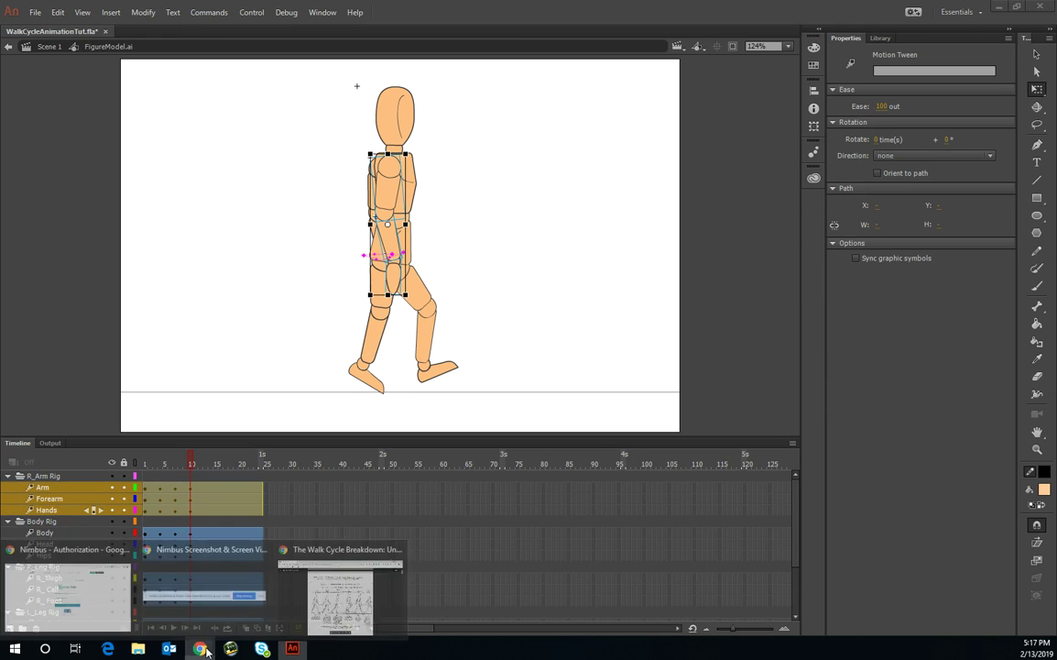
click(345, 586)
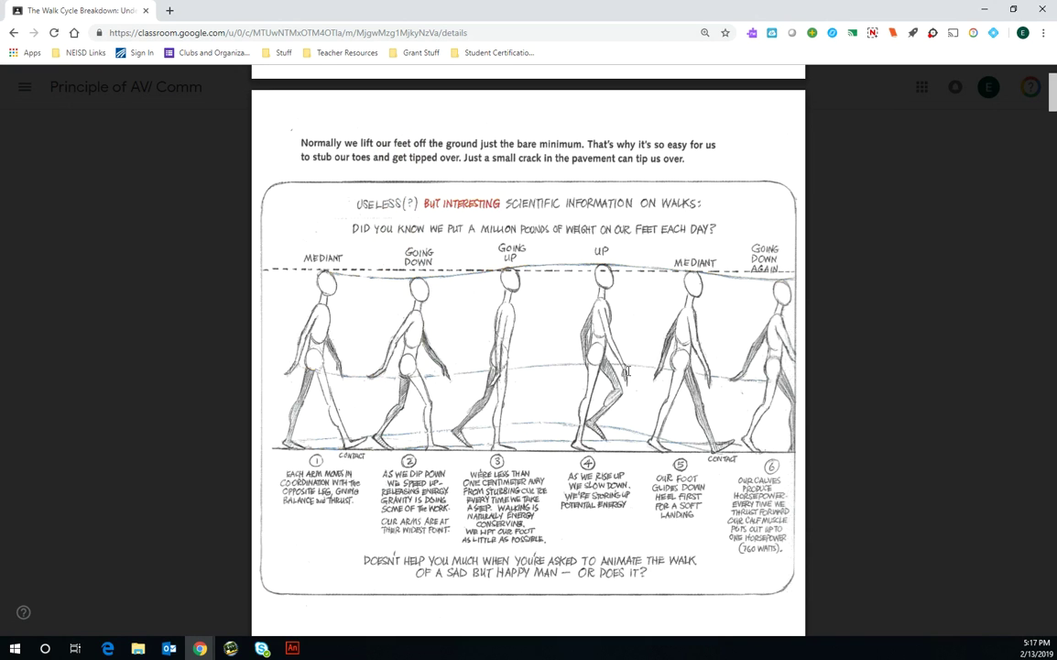
click(984, 8)
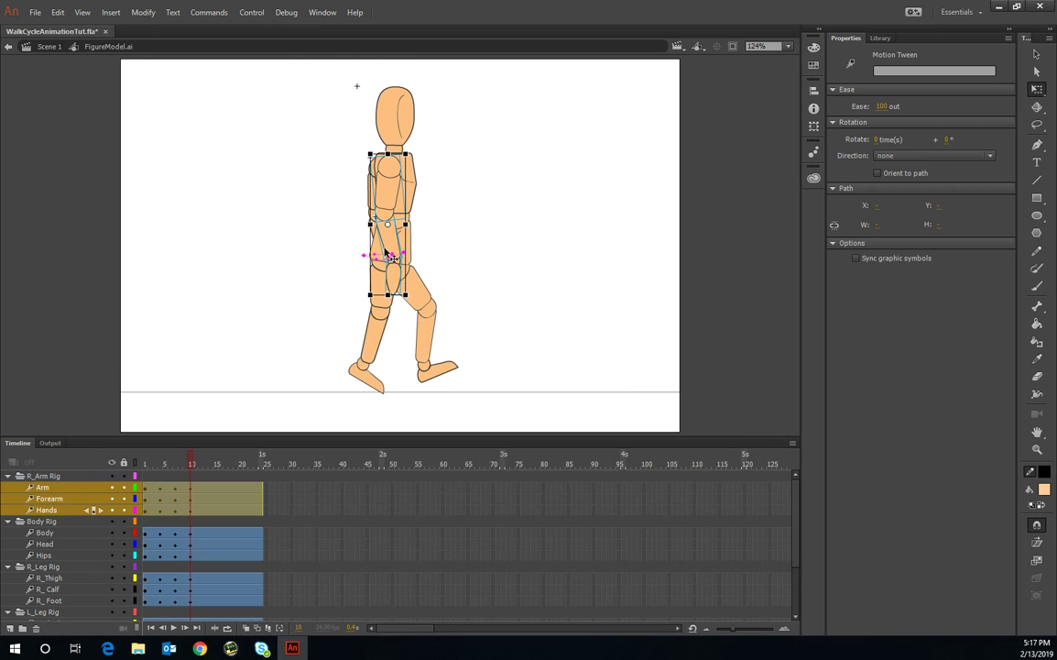
Step: Hide the L_Arm Rig layers
click(388, 183)
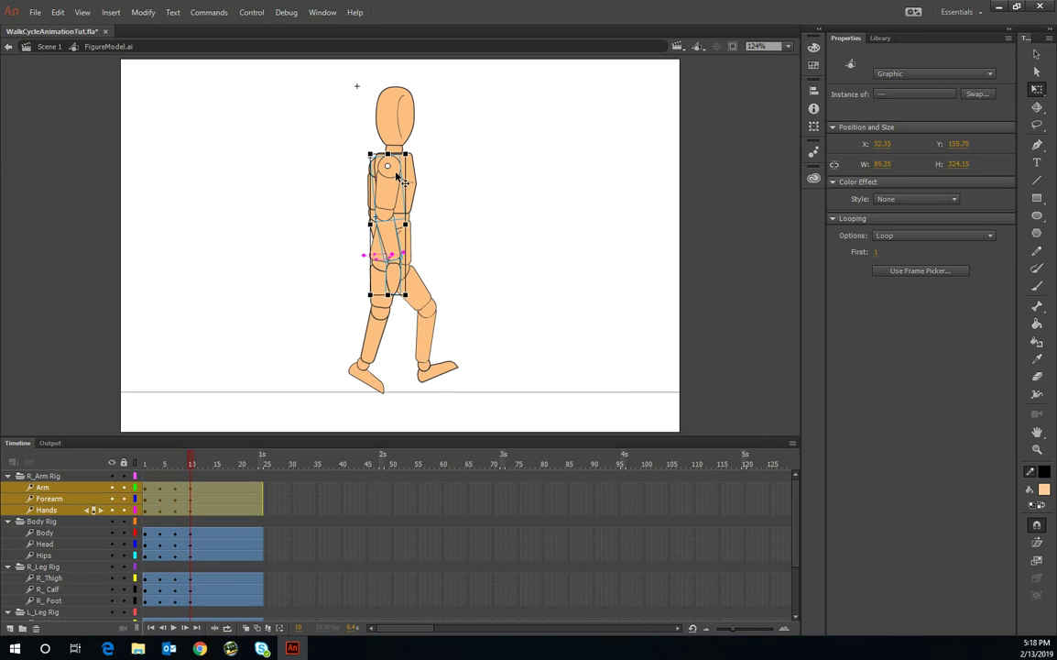
scroll(52, 582, down, 3)
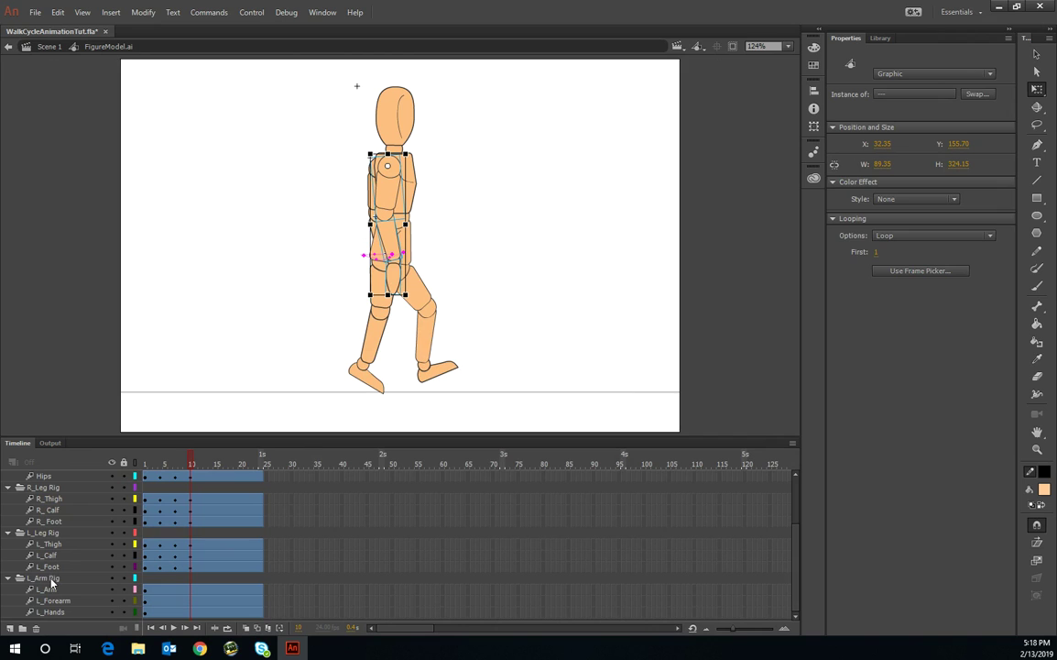
click(111, 578)
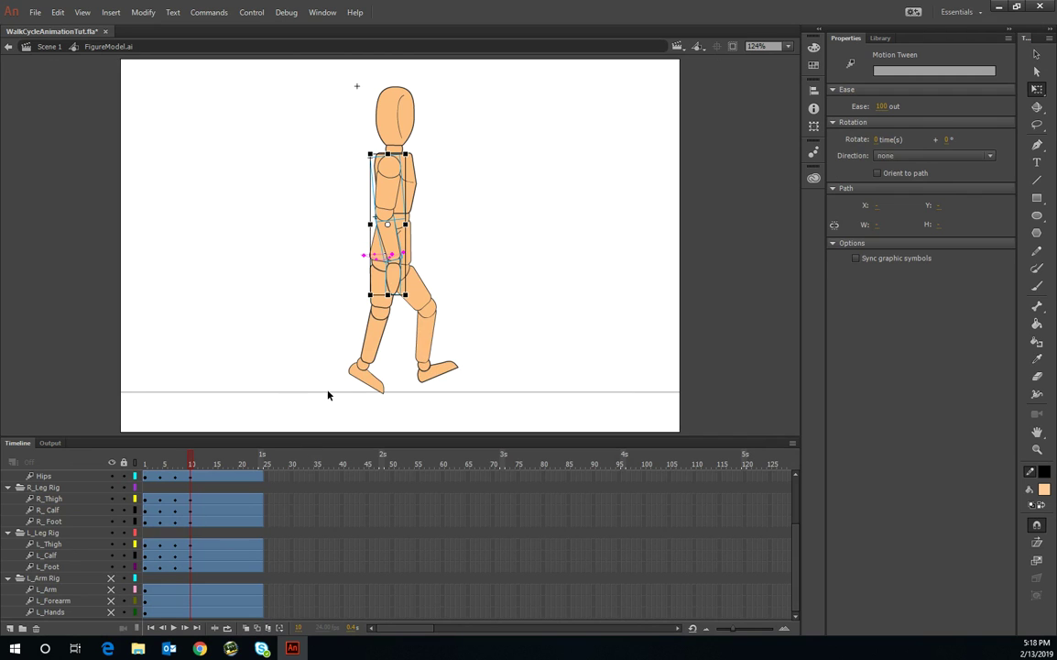
Step: Swing the right arm forward from the shoulder and select the right hand
click(390, 270)
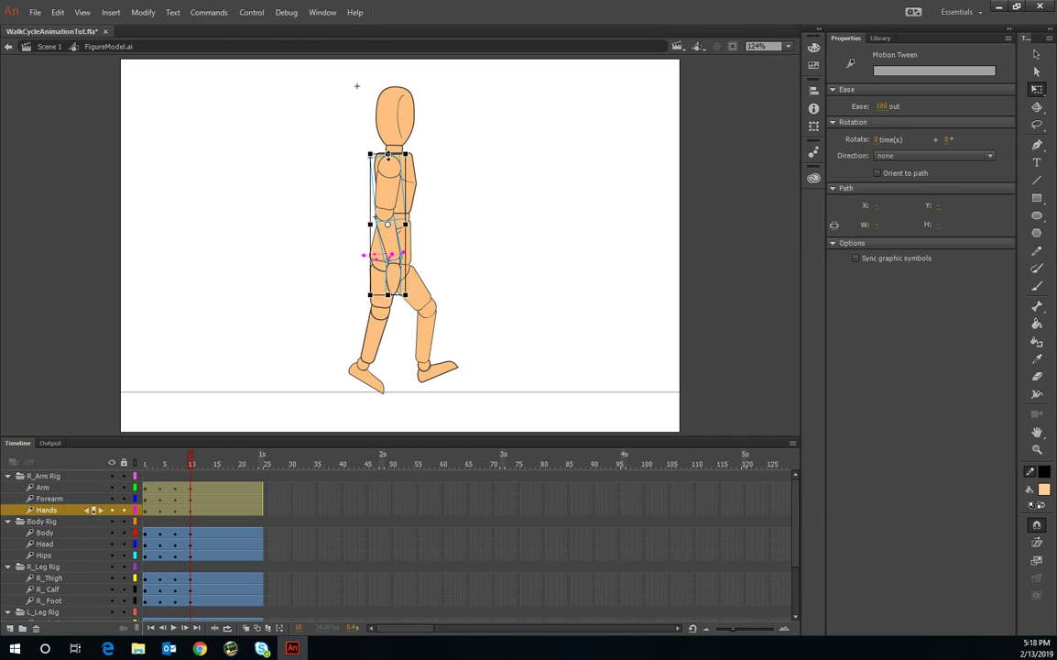
click(387, 186)
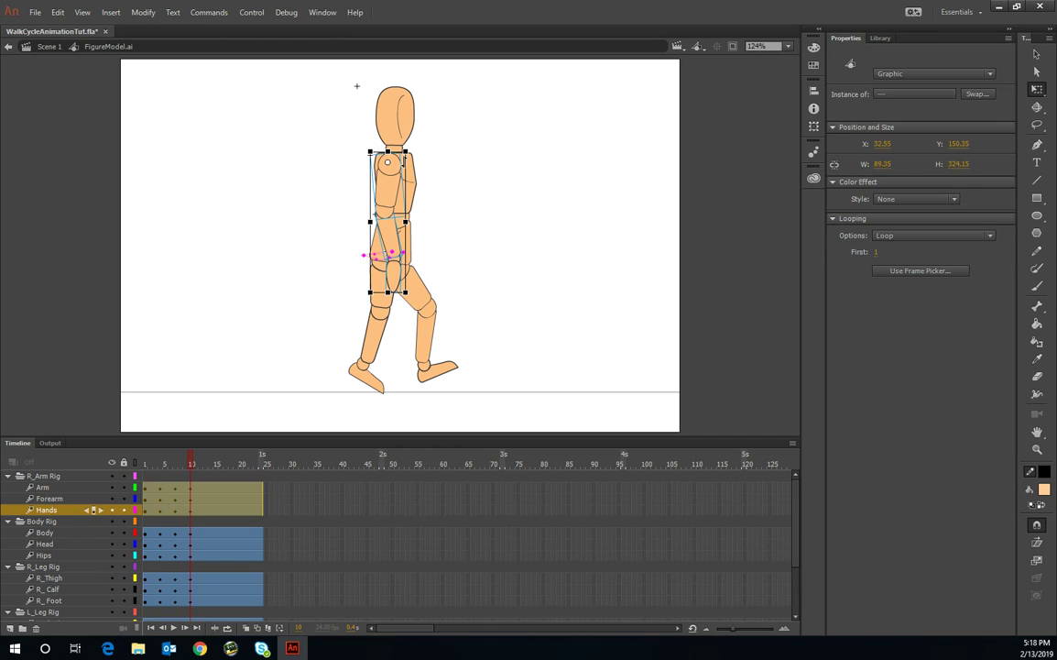
drag(367, 303, 346, 274)
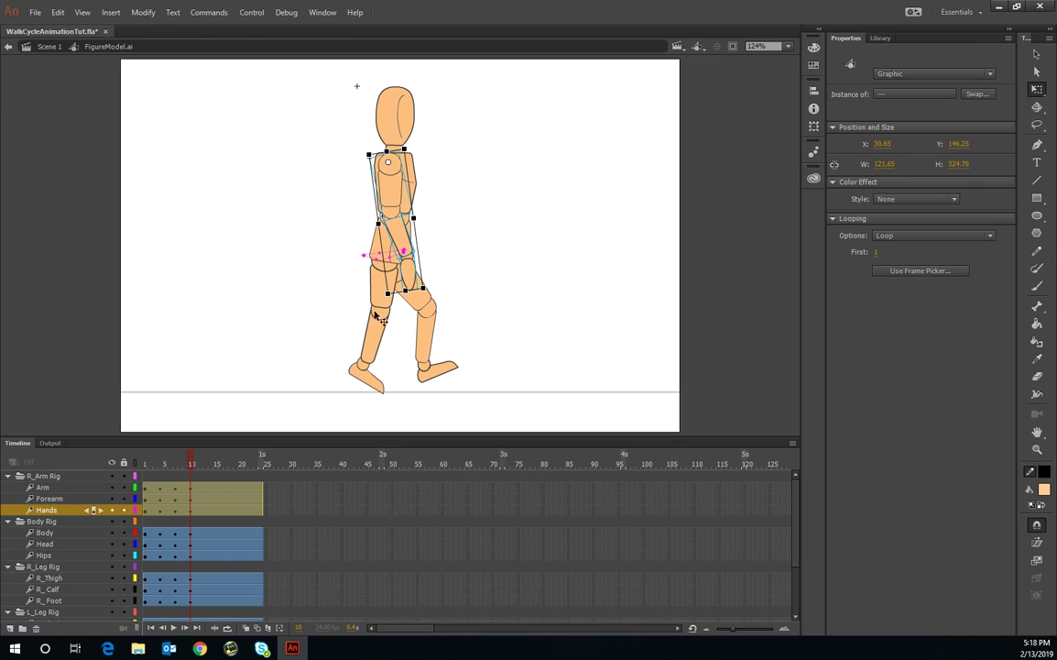
click(172, 509)
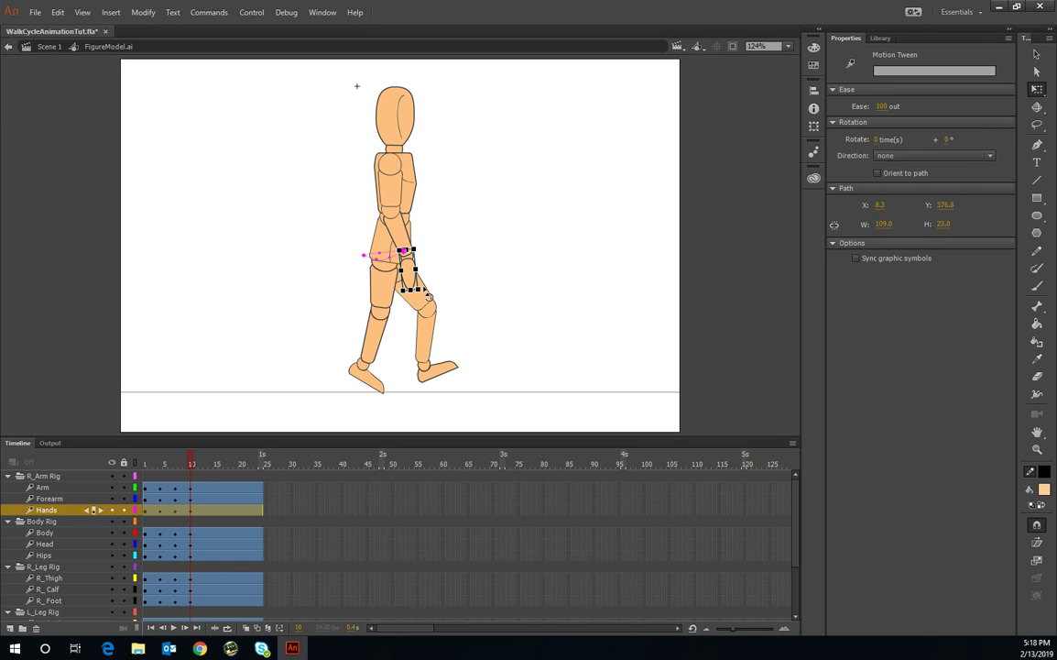
click(365, 273)
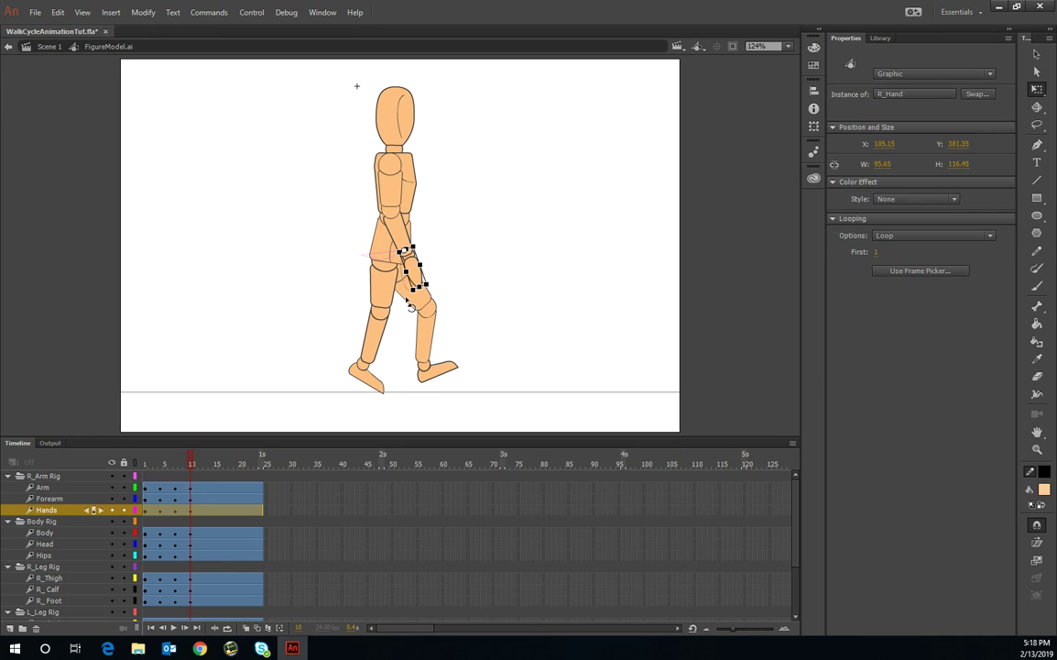
click(786, 46)
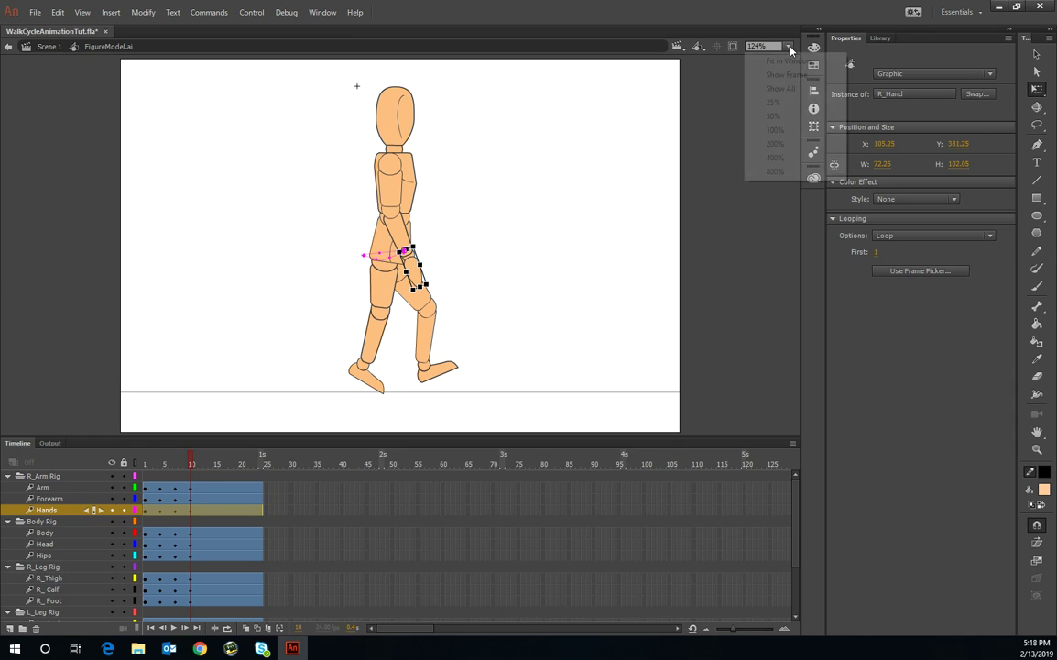
Step: At 200% zoom, tilt the right hand at the wrist, then fit the view and preview the poses
click(777, 144)
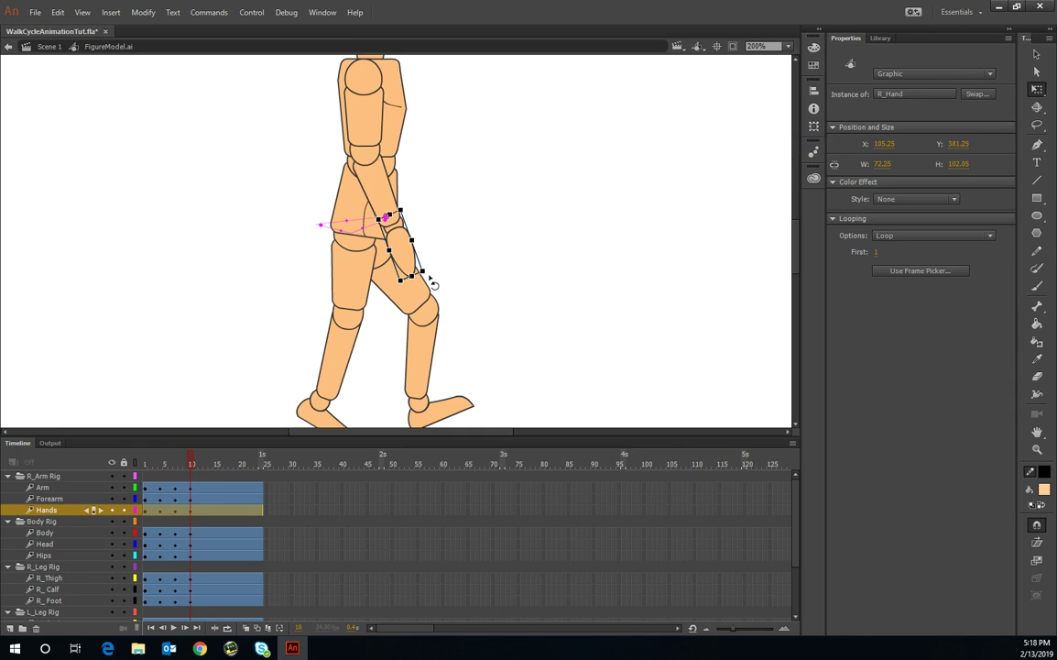
drag(437, 284, 408, 247)
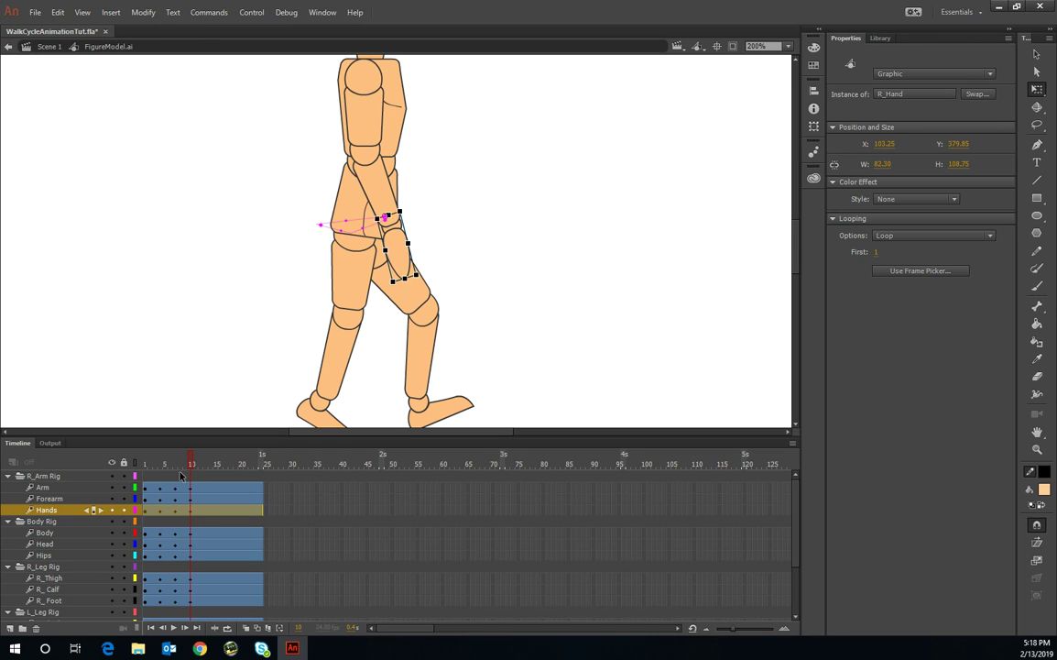
drag(190, 464, 191, 495)
click(396, 245)
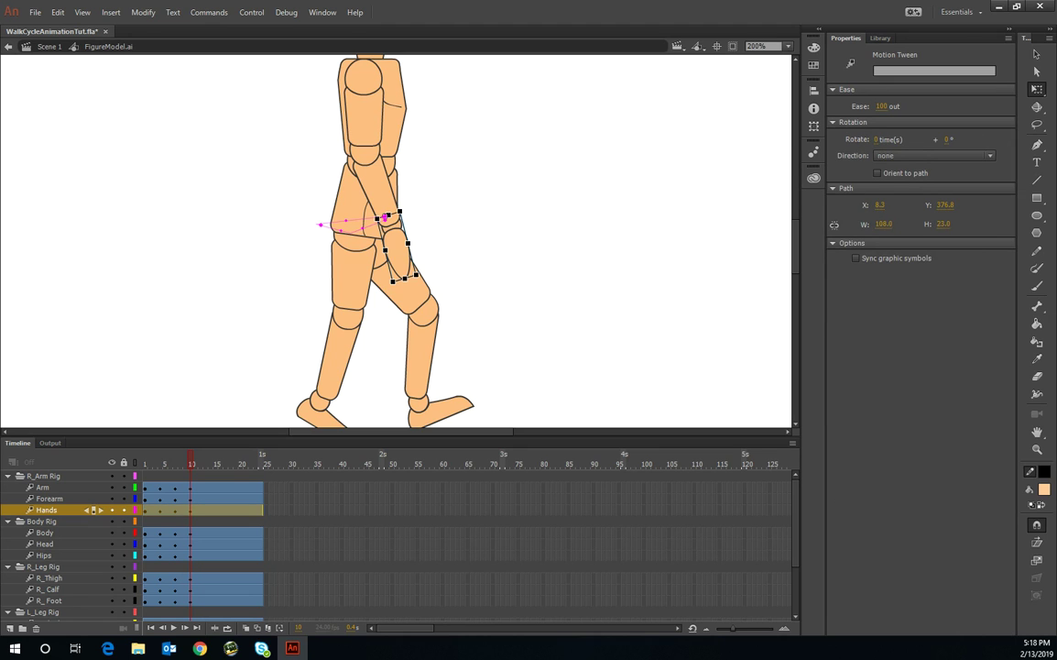
click(788, 47)
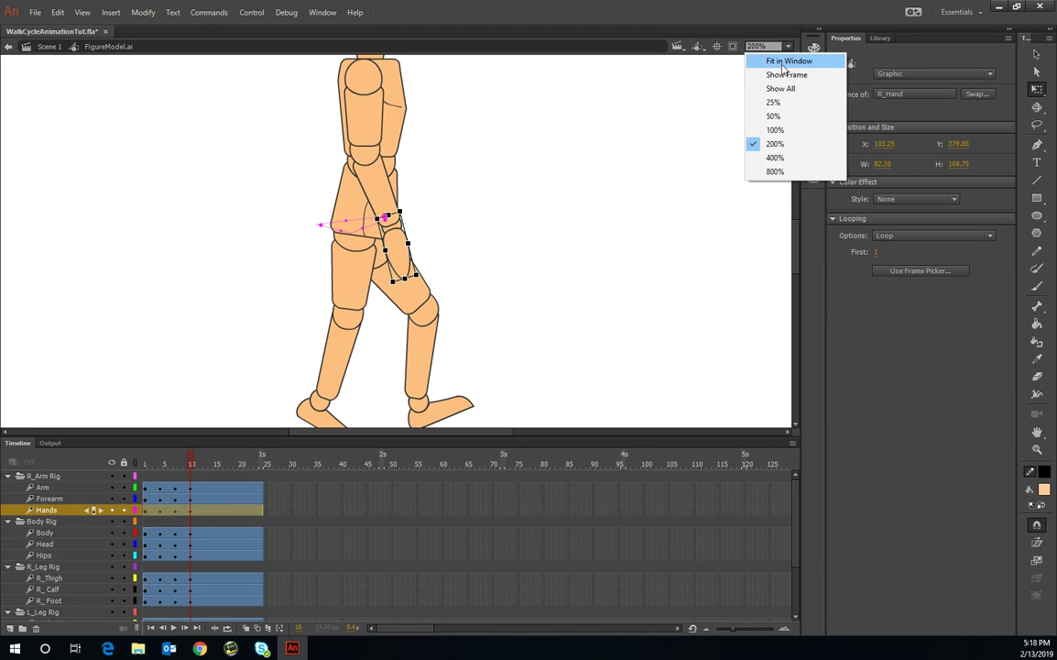
click(786, 61)
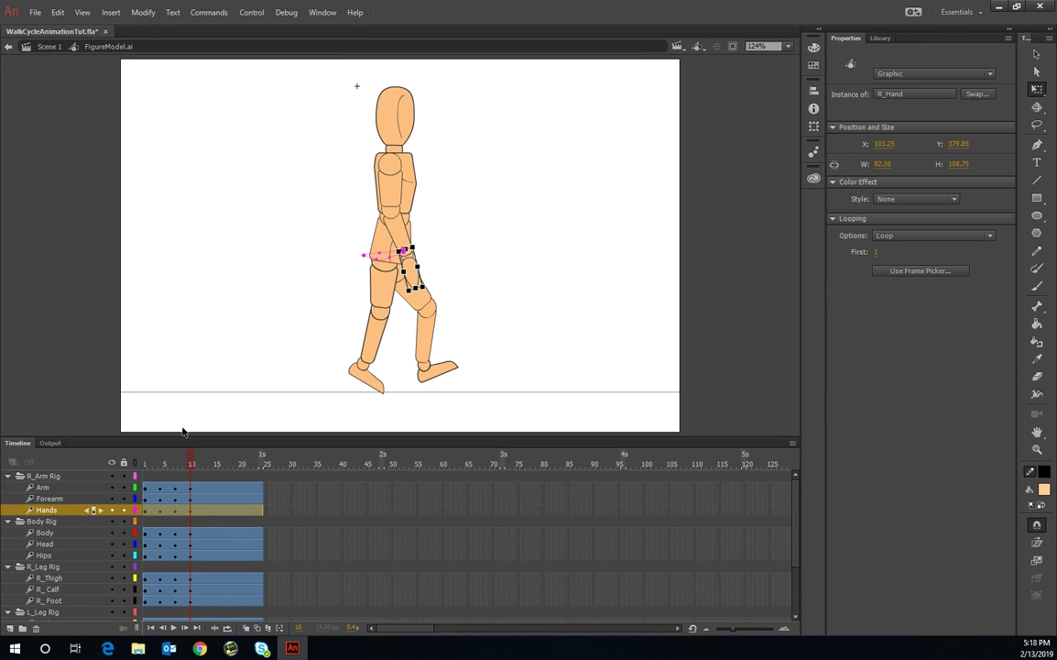
drag(195, 470, 134, 475)
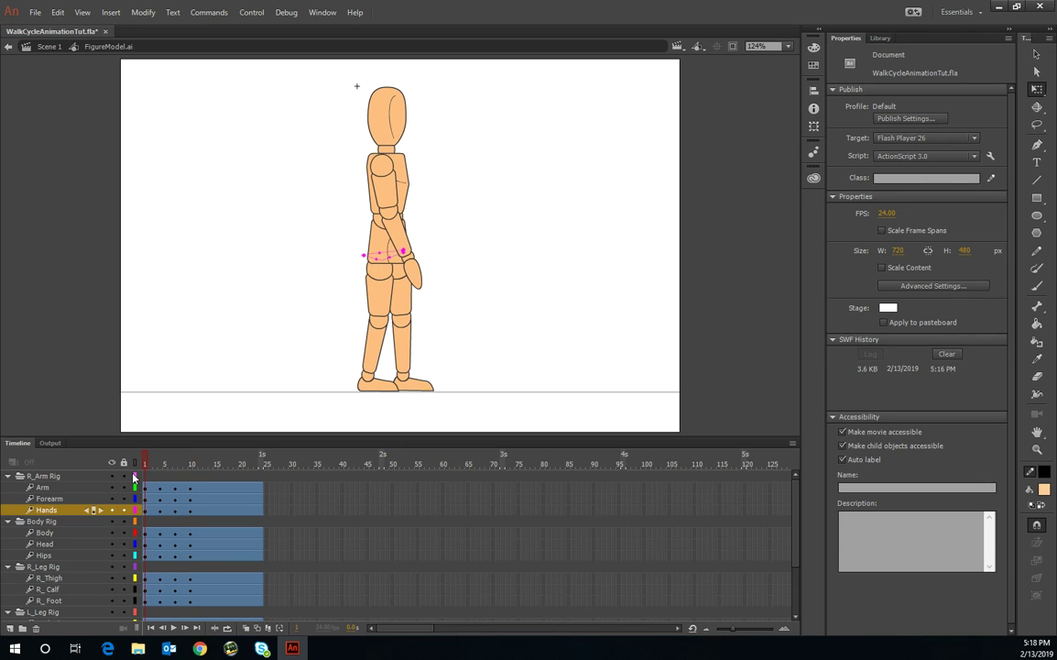
drag(137, 476, 208, 506)
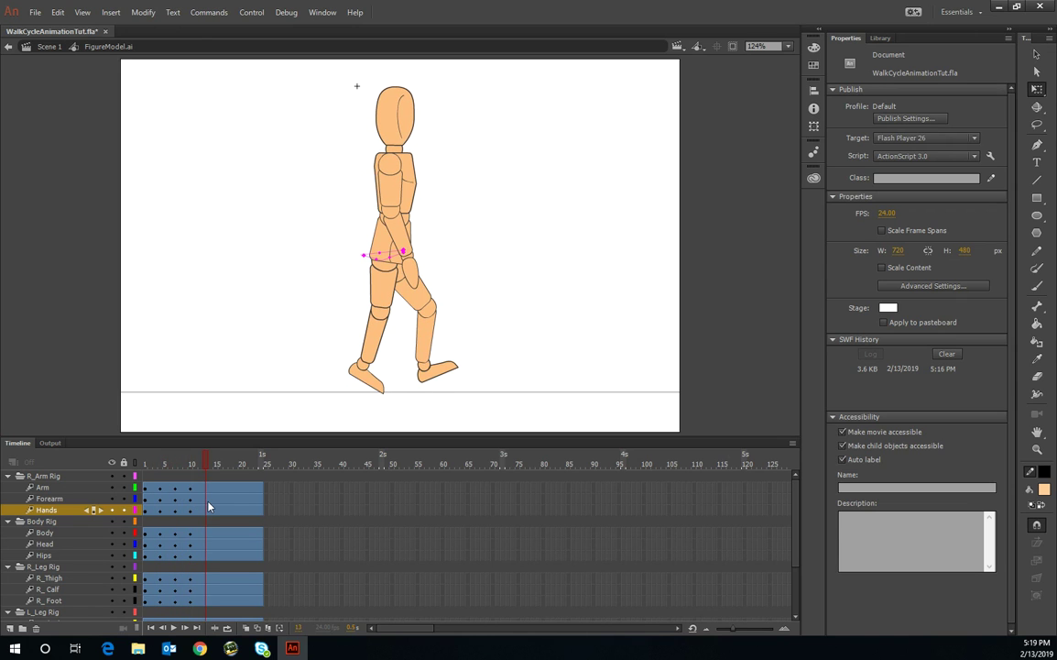
click(197, 491)
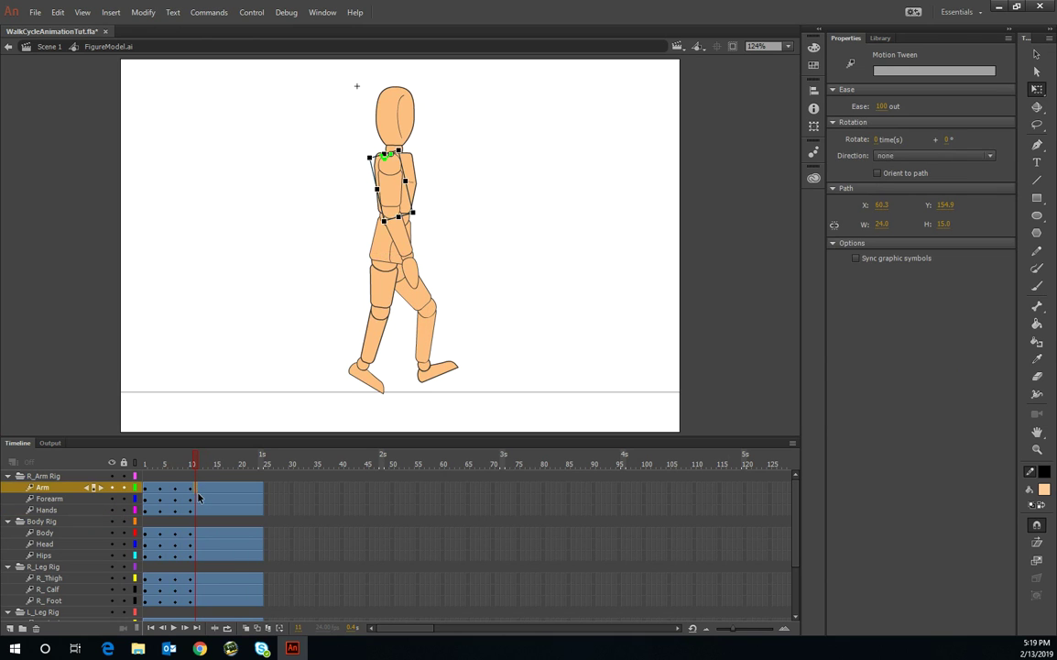
Step: Insert a keyframe for all properties at frame 13 on the Arm, Forearm and Hands layers
drag(198, 495, 206, 493)
right_click(208, 491)
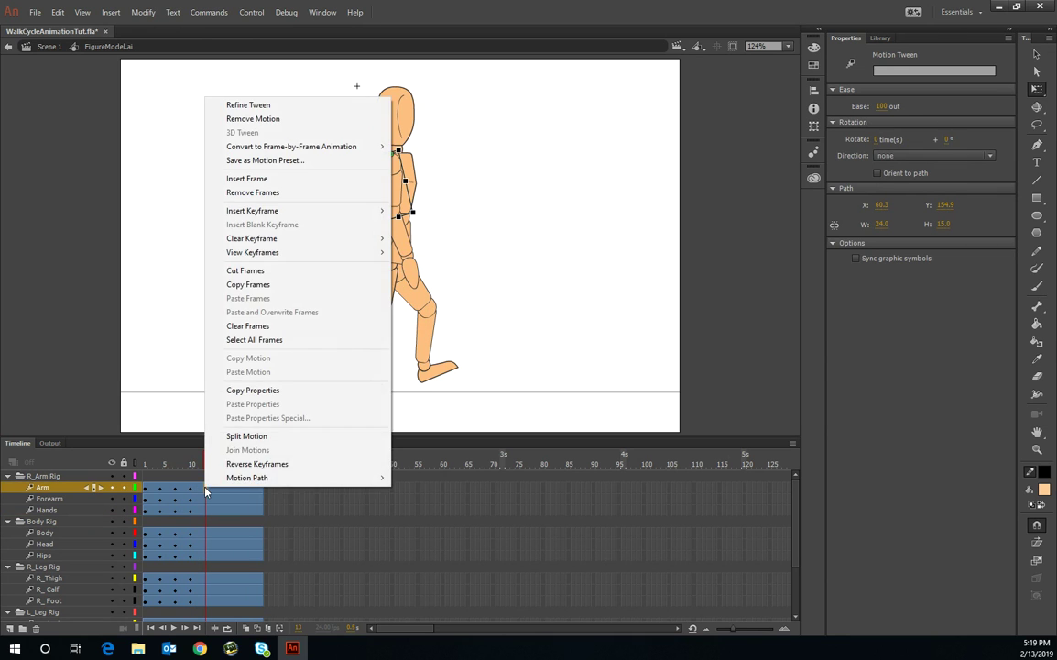
click(68, 499)
click(64, 487)
shift+click(68, 498)
shift+click(66, 510)
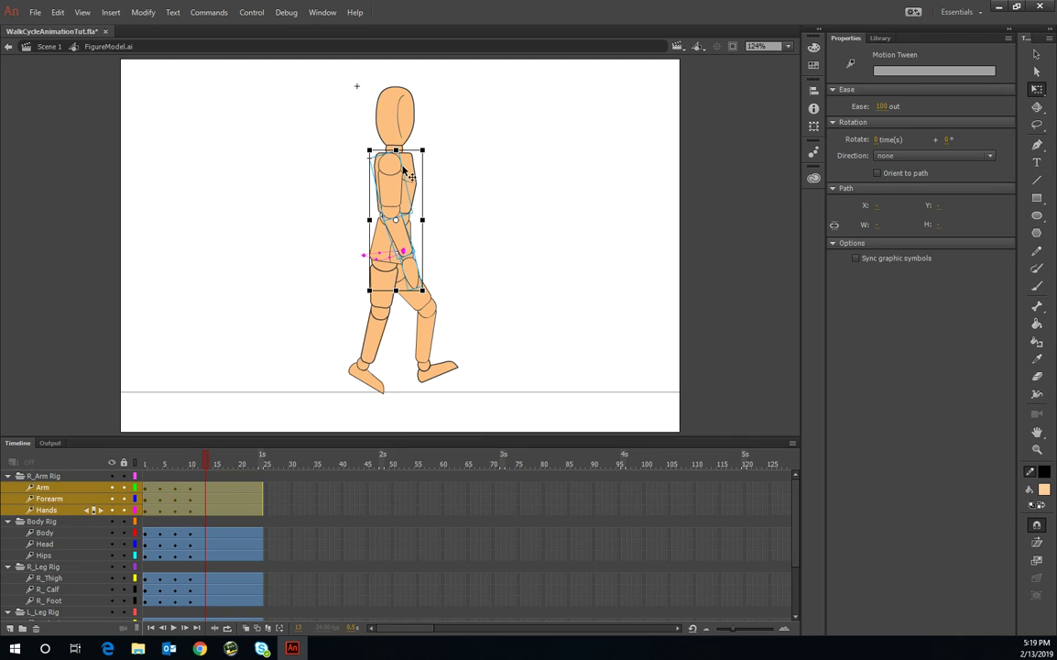
right_click(207, 518)
mouse_move(335, 238)
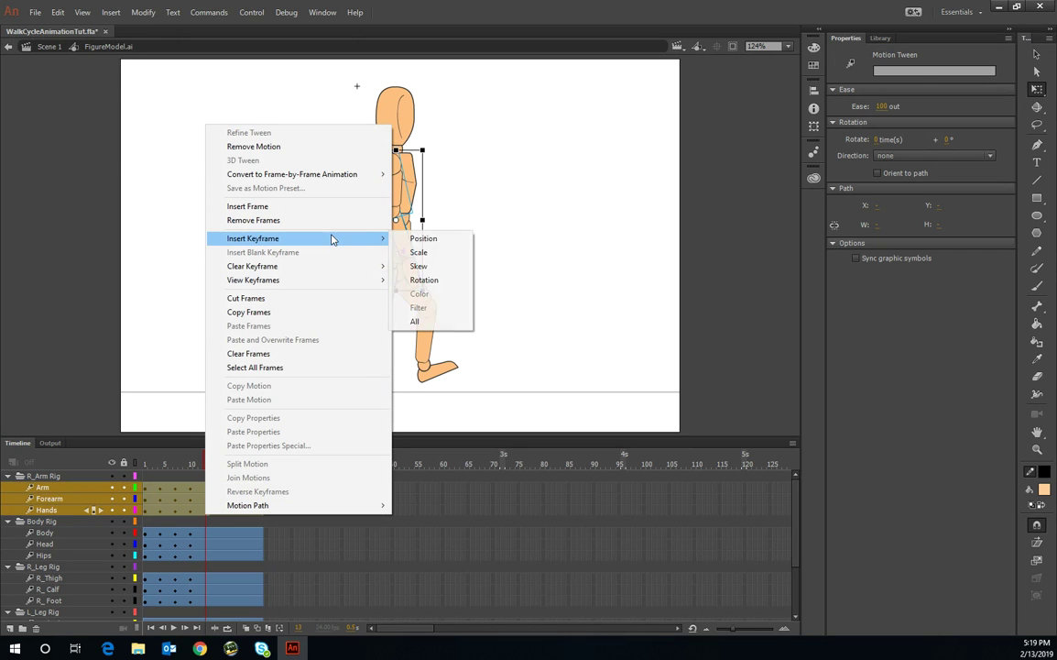
click(440, 326)
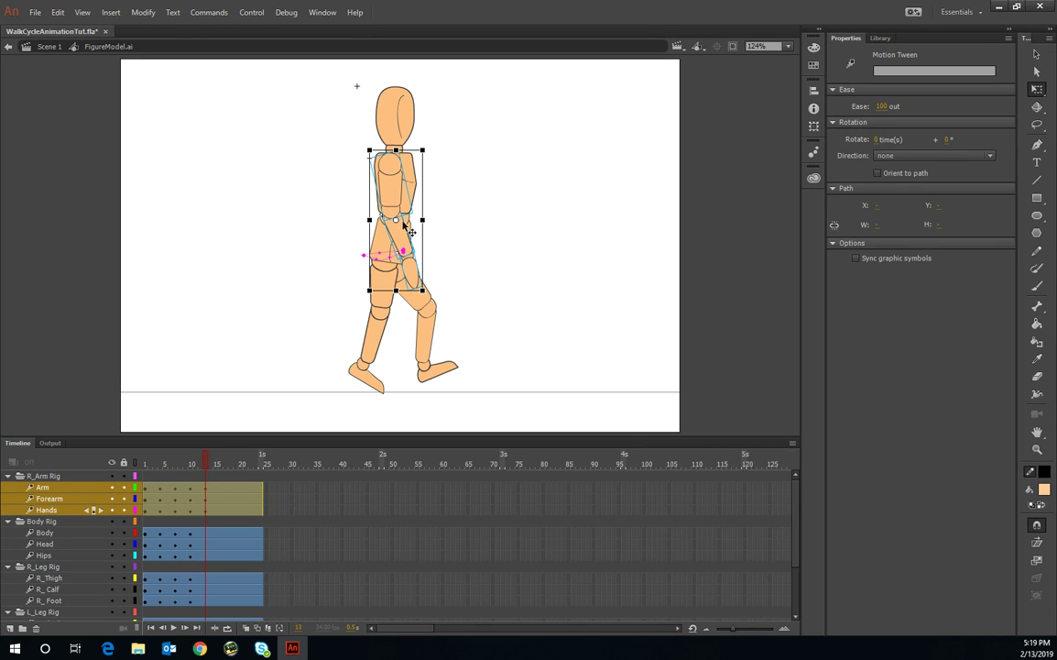
click(390, 166)
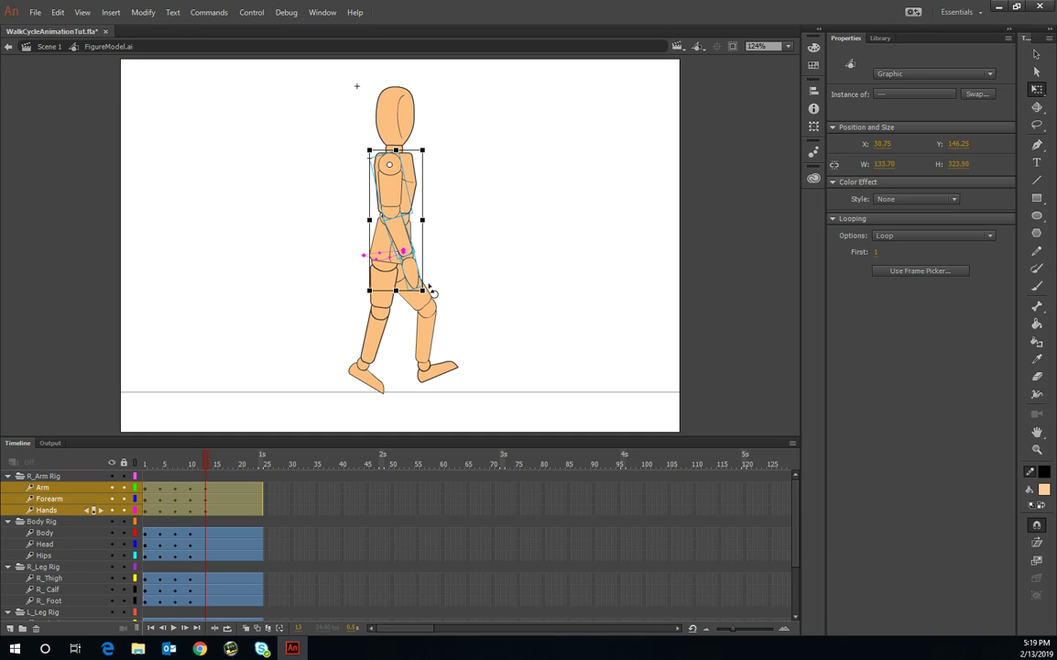
Step: Swing the right arm forward from the shoulder and angle the forearm up to follow
drag(431, 302, 465, 298)
click(48, 499)
click(44, 510)
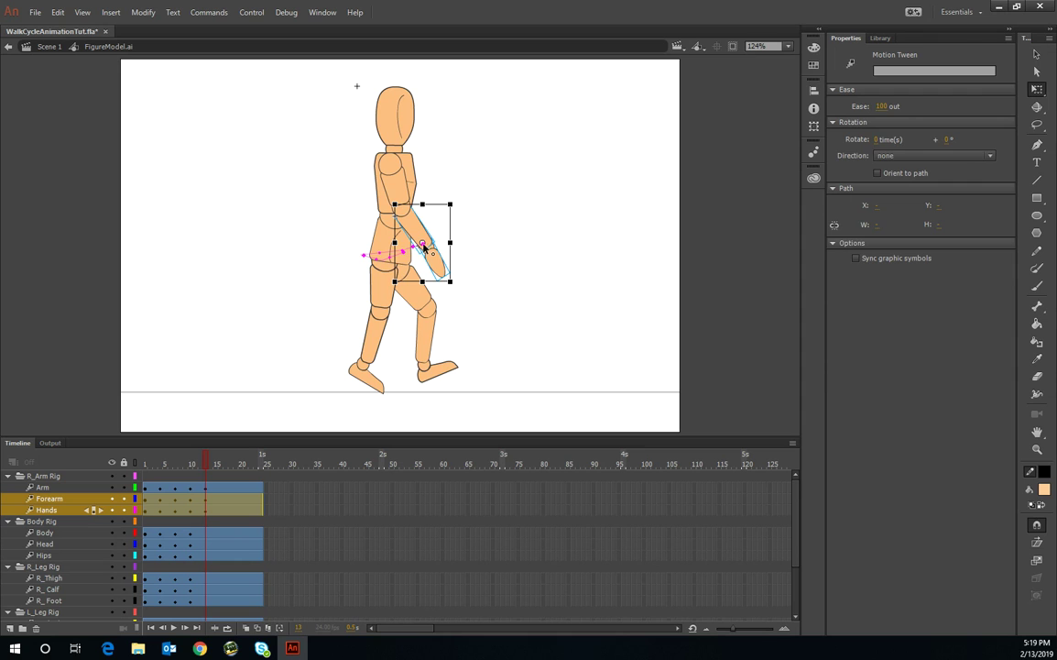
mouse_move(456, 300)
mouse_down()
mouse_move(472, 292)
mouse_move(464, 288)
mouse_up()
Step: Fine-tune the right hand's angle on the Hands layer, then return to frame 1
click(44, 511)
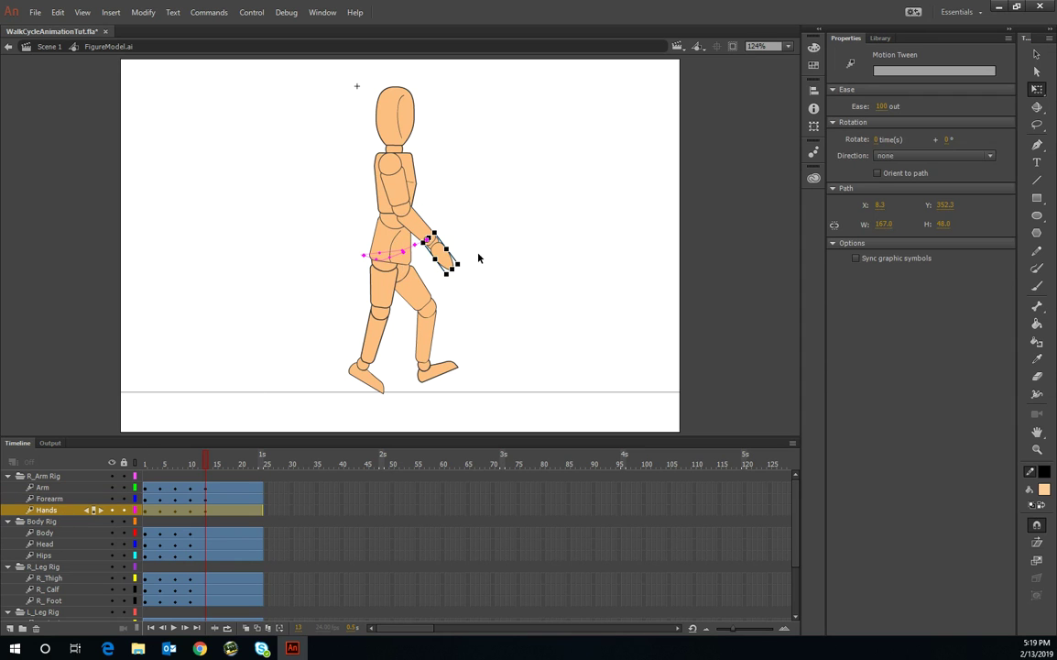
click(467, 270)
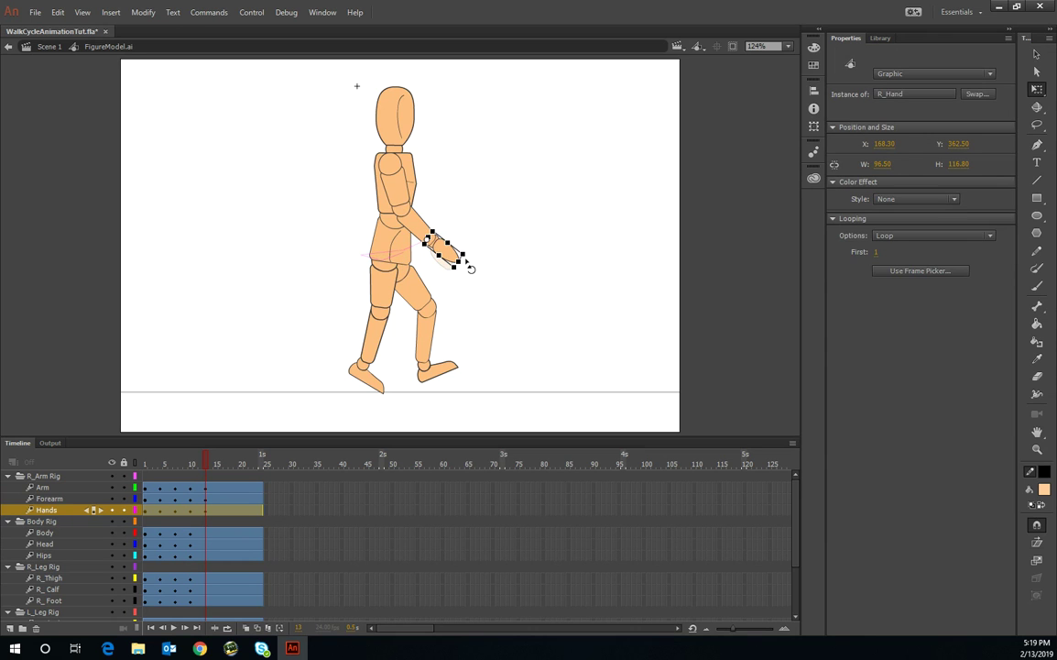
drag(470, 266, 465, 273)
drag(191, 464, 228, 499)
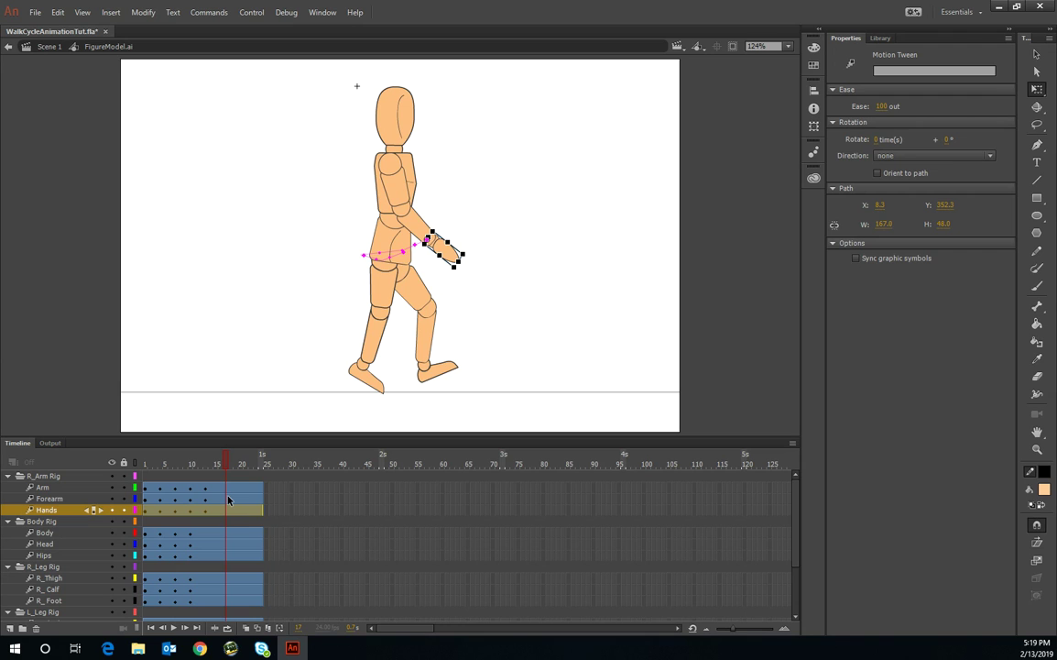